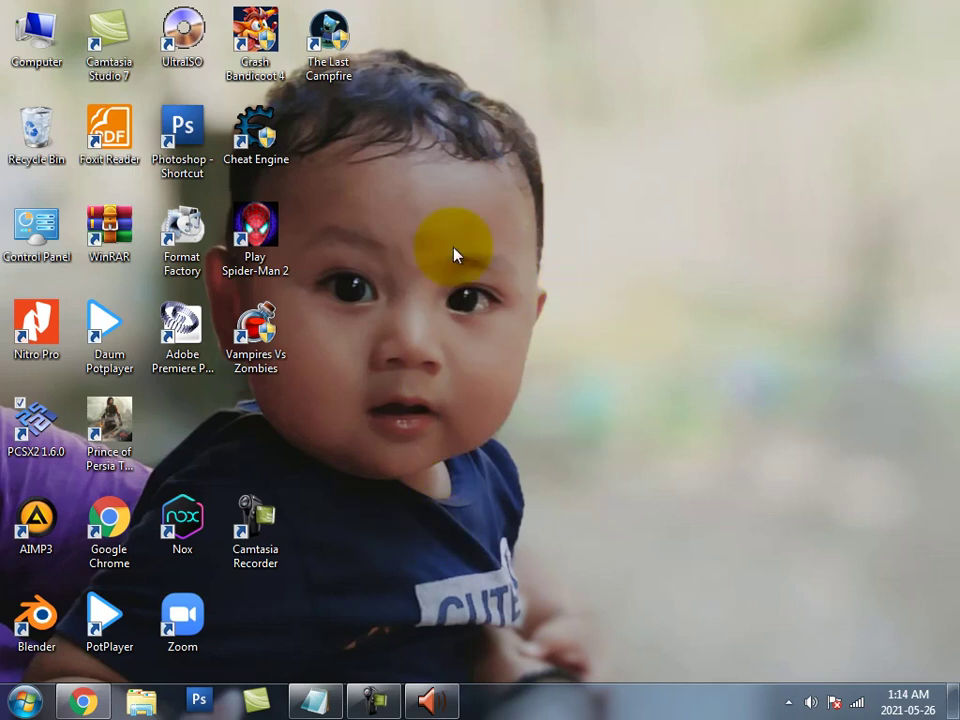
right_click(466, 86)
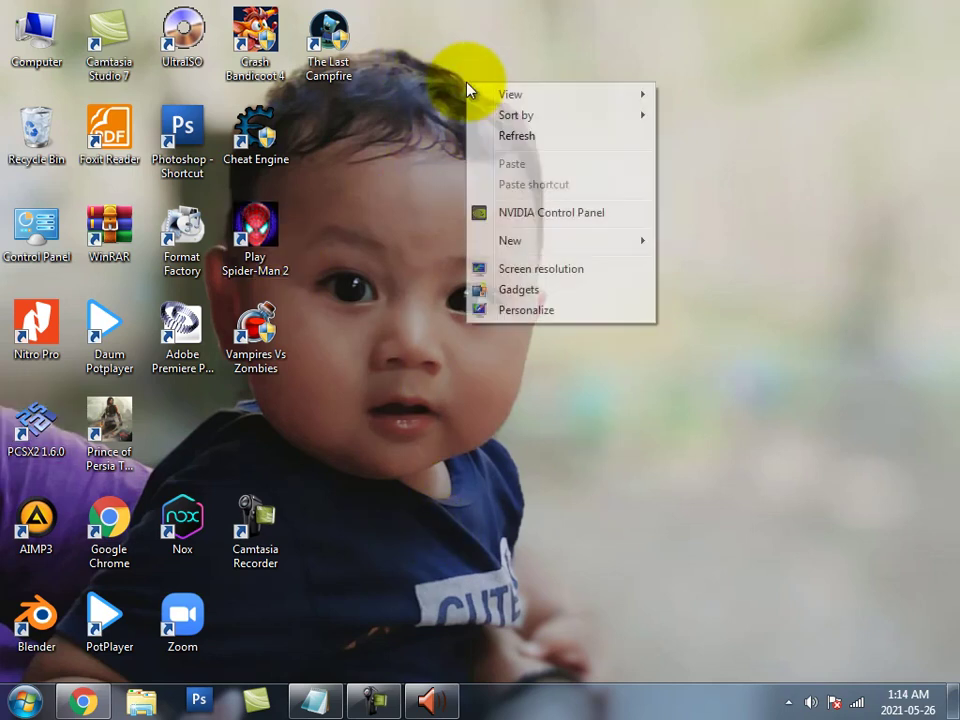
click(533, 137)
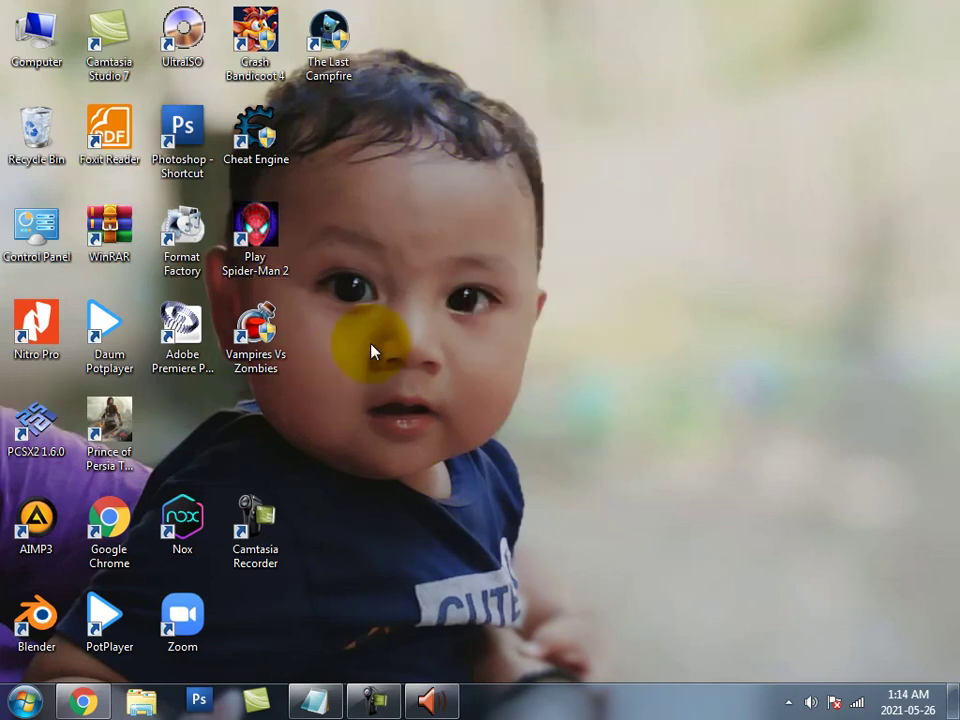
right_click(521, 157)
click(598, 210)
Try launching PCSX2 1.6.0 from the desktop twice, dismissing the error dialog each time
double_click(27, 458)
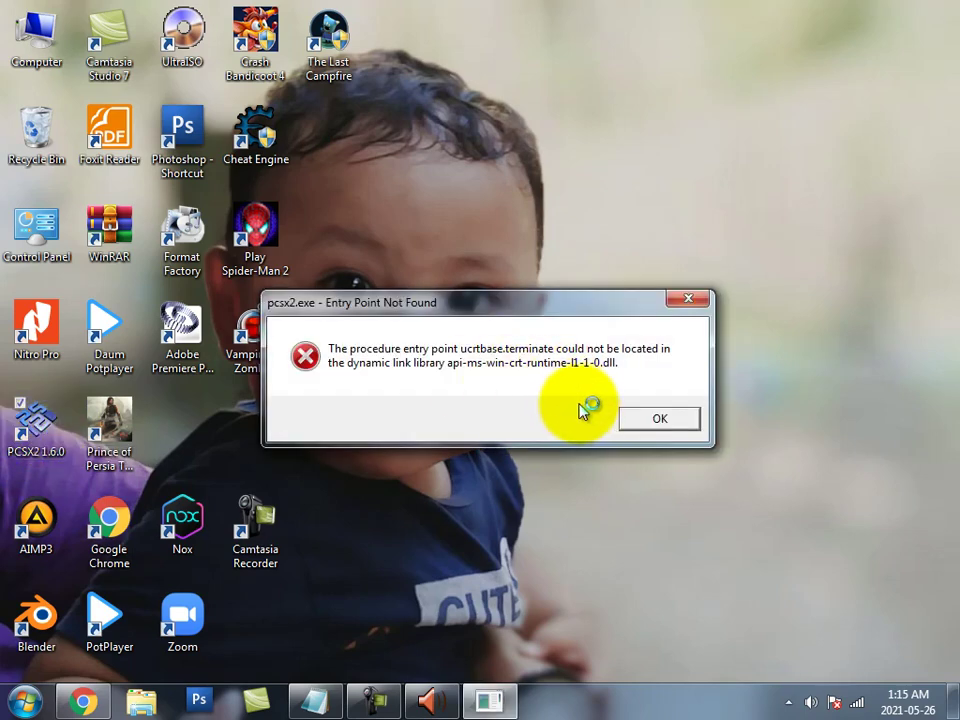
click(655, 419)
double_click(36, 424)
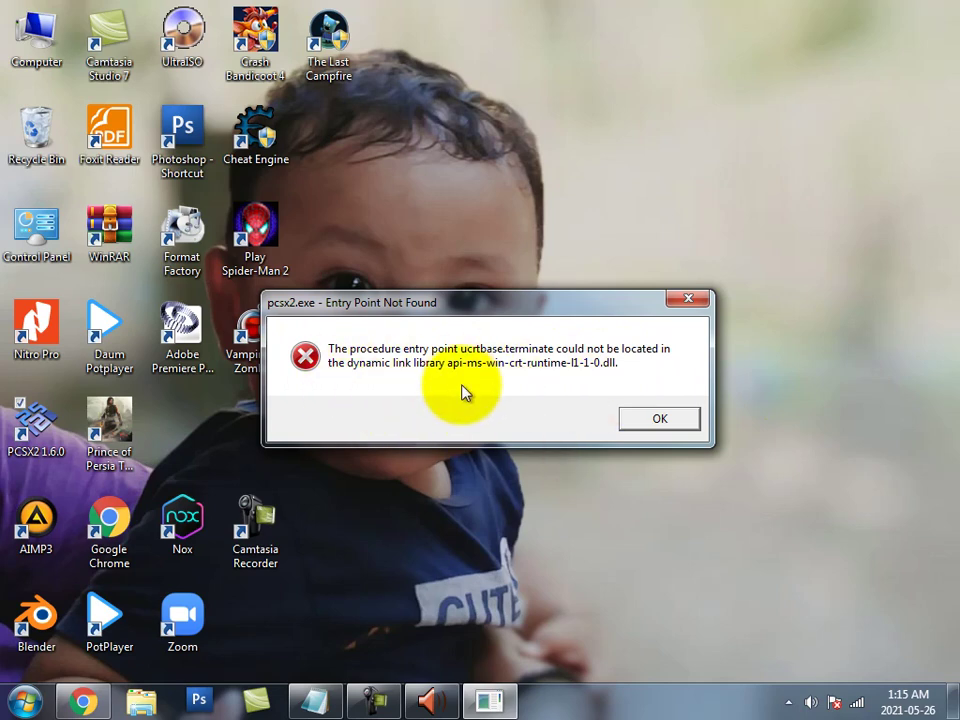
click(660, 420)
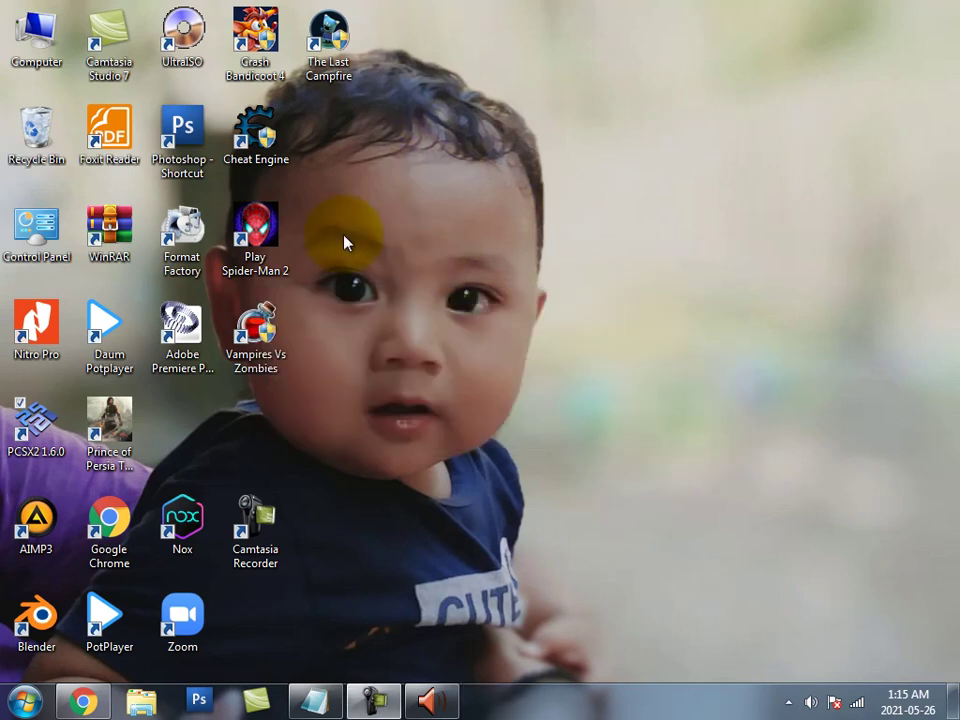
right_click(493, 180)
click(547, 228)
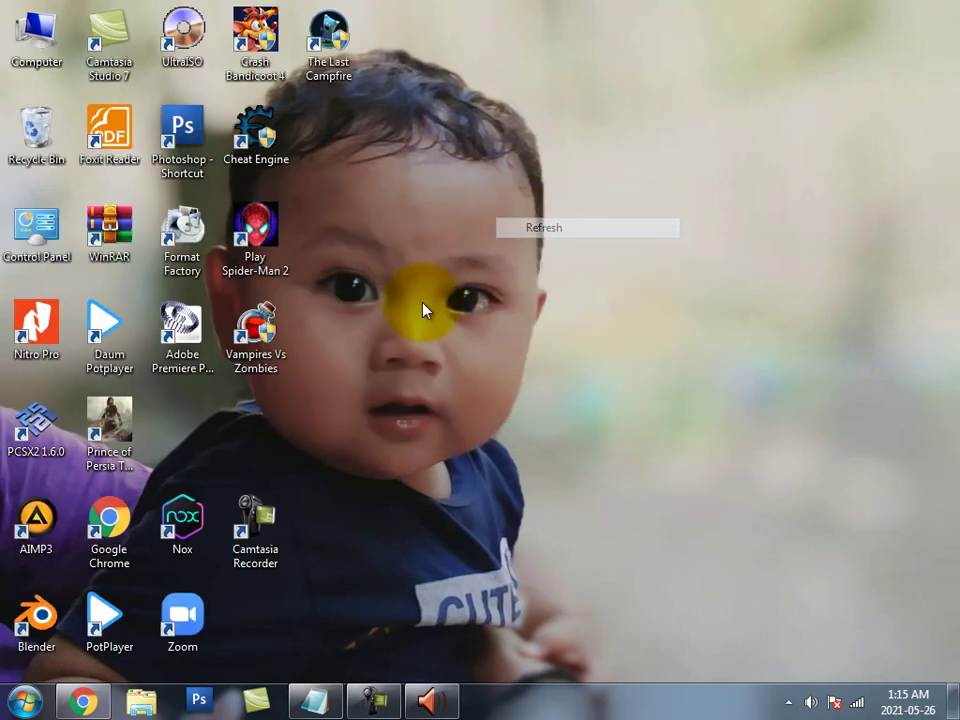
Search for "systems kb29992266" in a new Chrome tab and open Microsoft's download page for Update for Windows 7 (KB2999226)
click(87, 703)
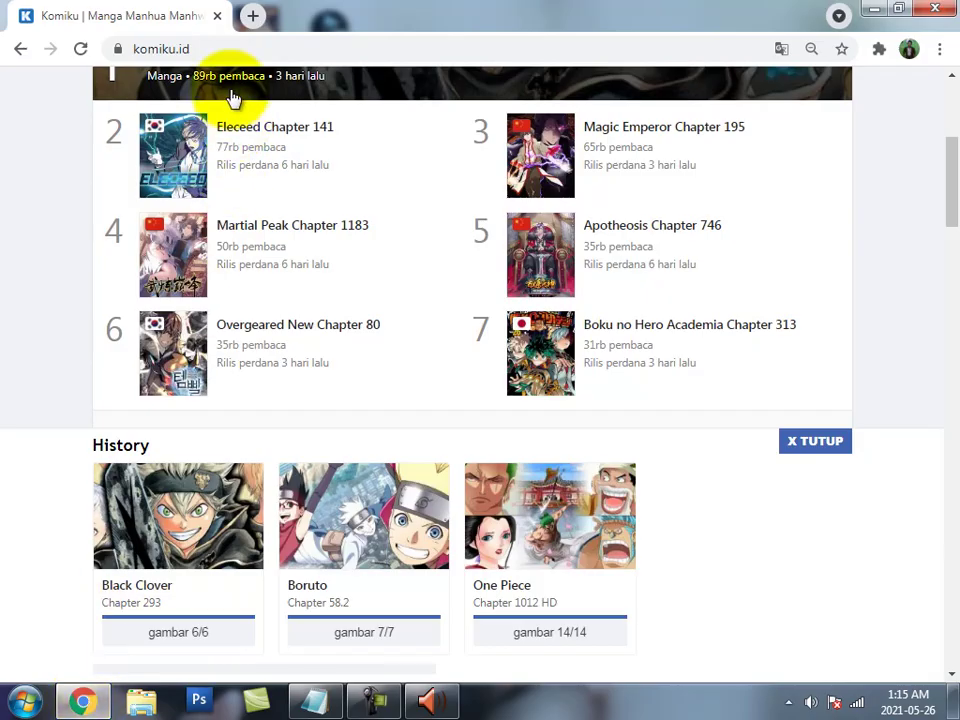
click(251, 15)
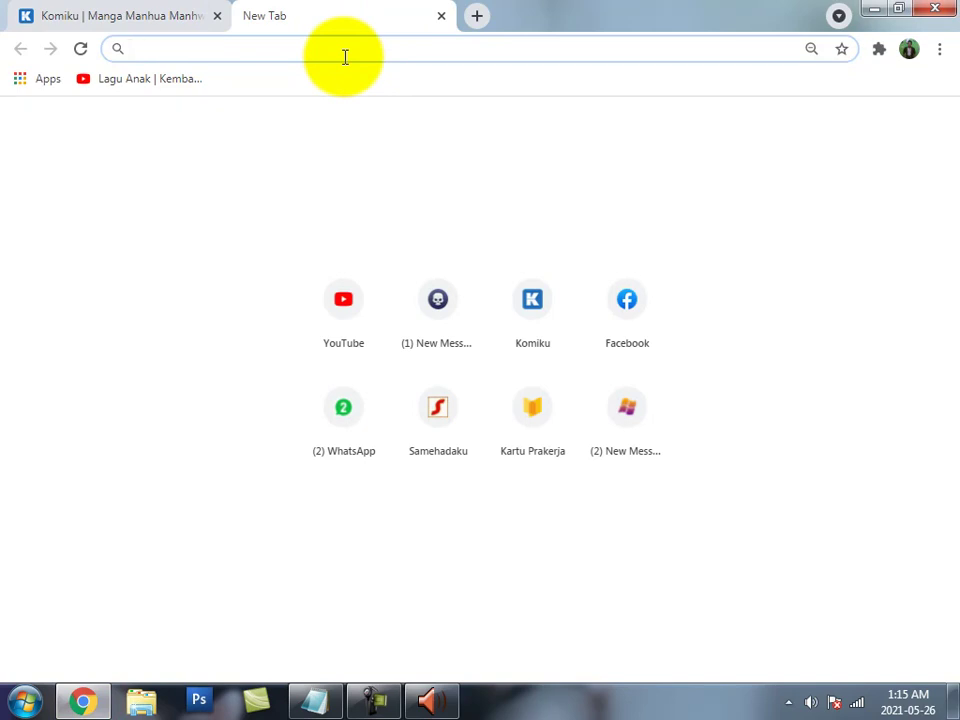
text(systems kb29992266)
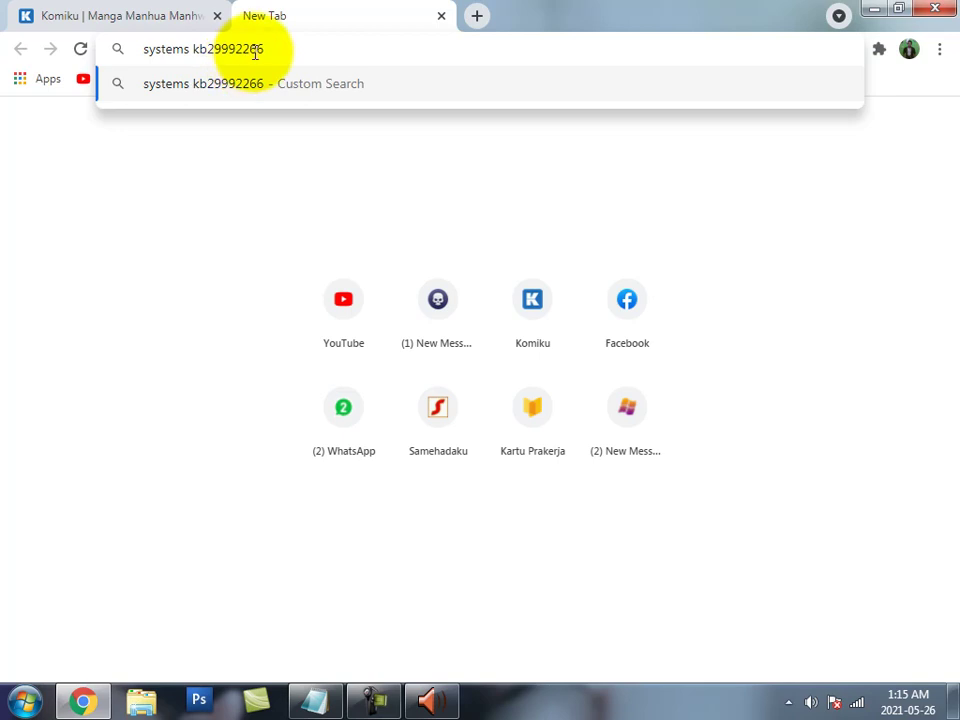
key(Return)
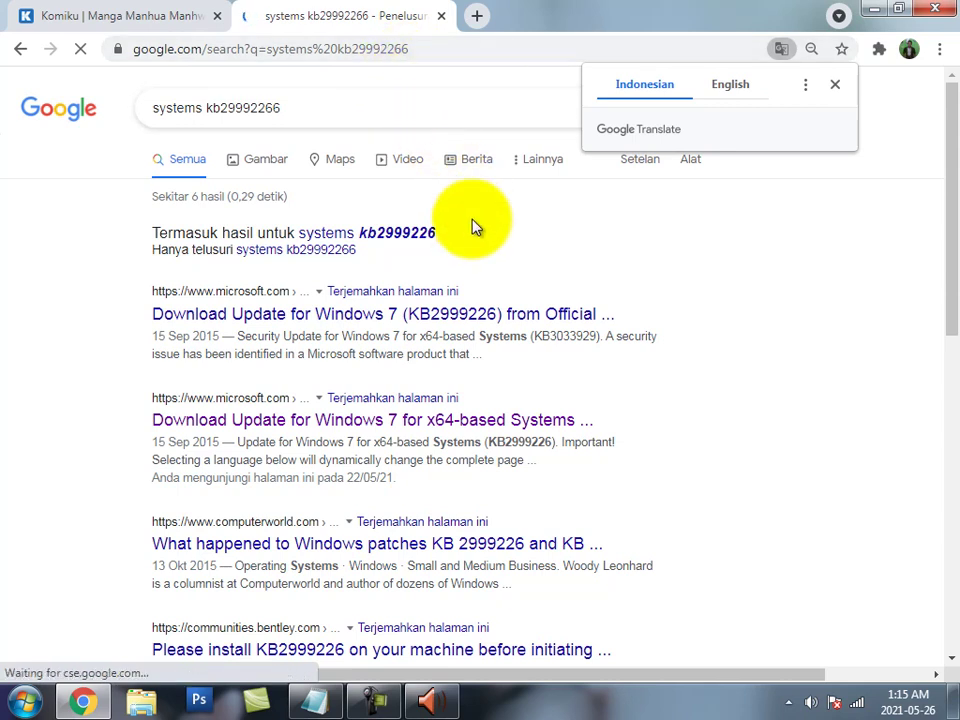
click(300, 316)
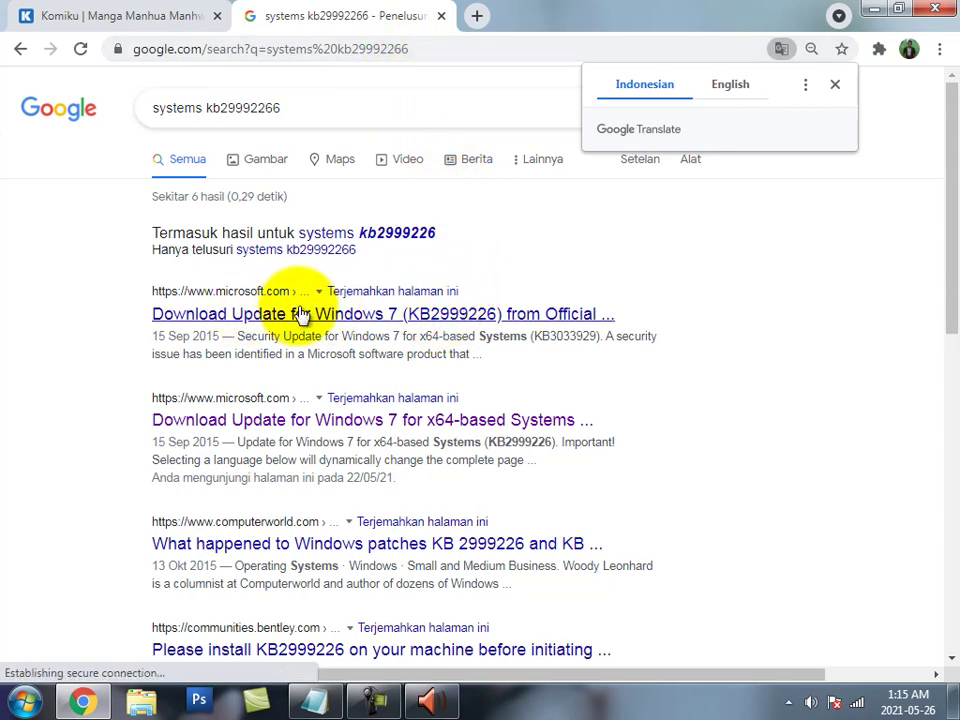
click(310, 319)
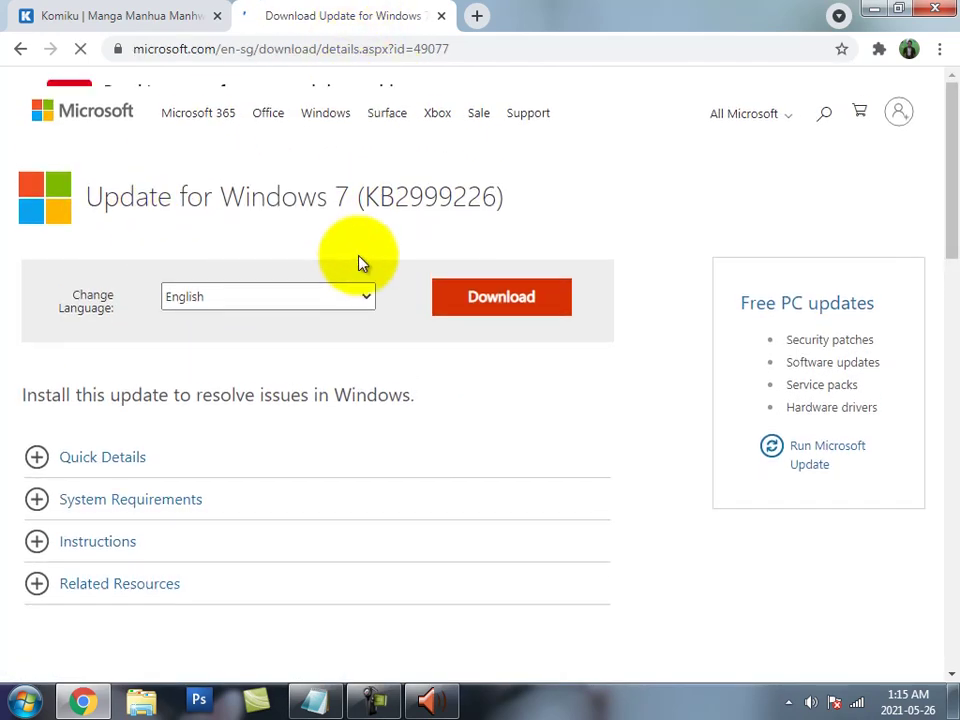
Download the KB2999226 update package Windows6.1-KB2999226-x86.msu into the Downloads\Video folder
scroll(395, 213, down, 5)
scroll(395, 213, up, 3)
scroll(395, 210, up, 2)
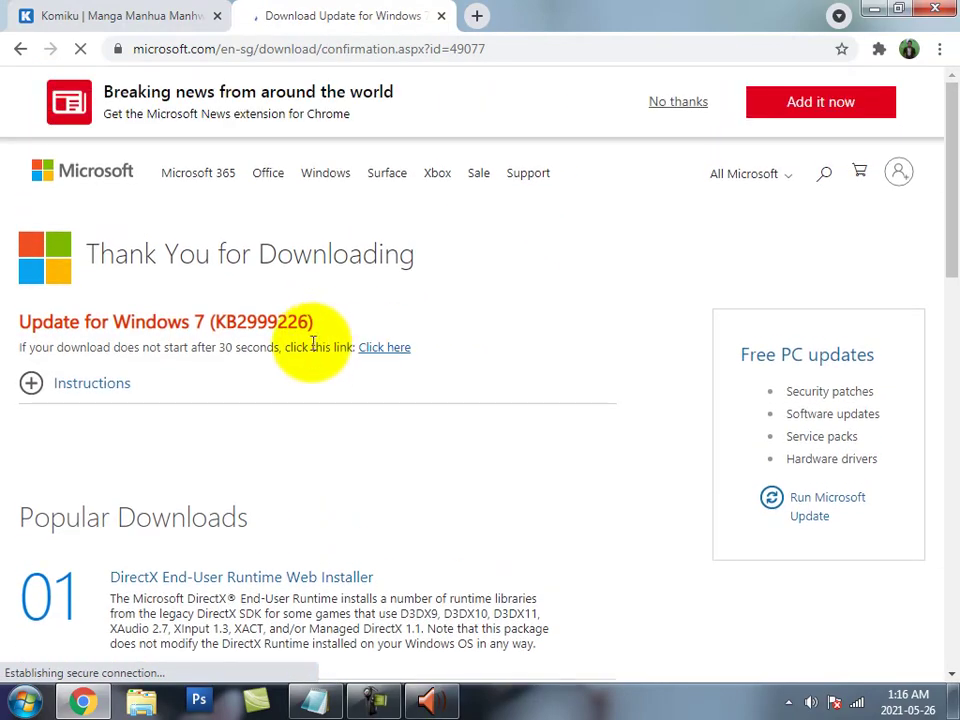
scroll(430, 280, down, 6)
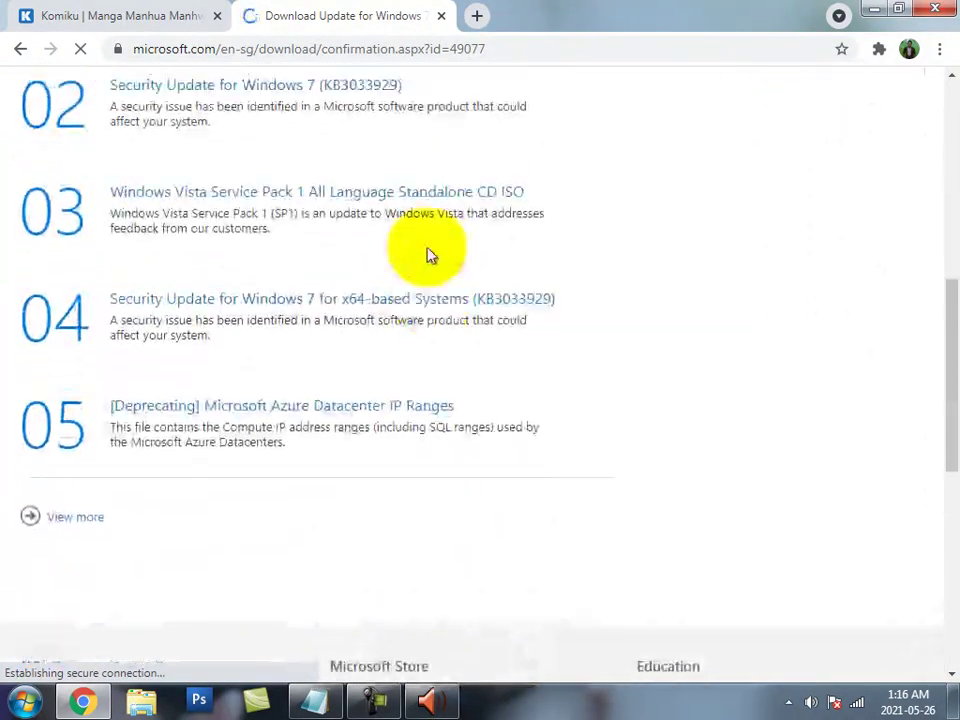
scroll(428, 252, up, 5)
click(386, 256)
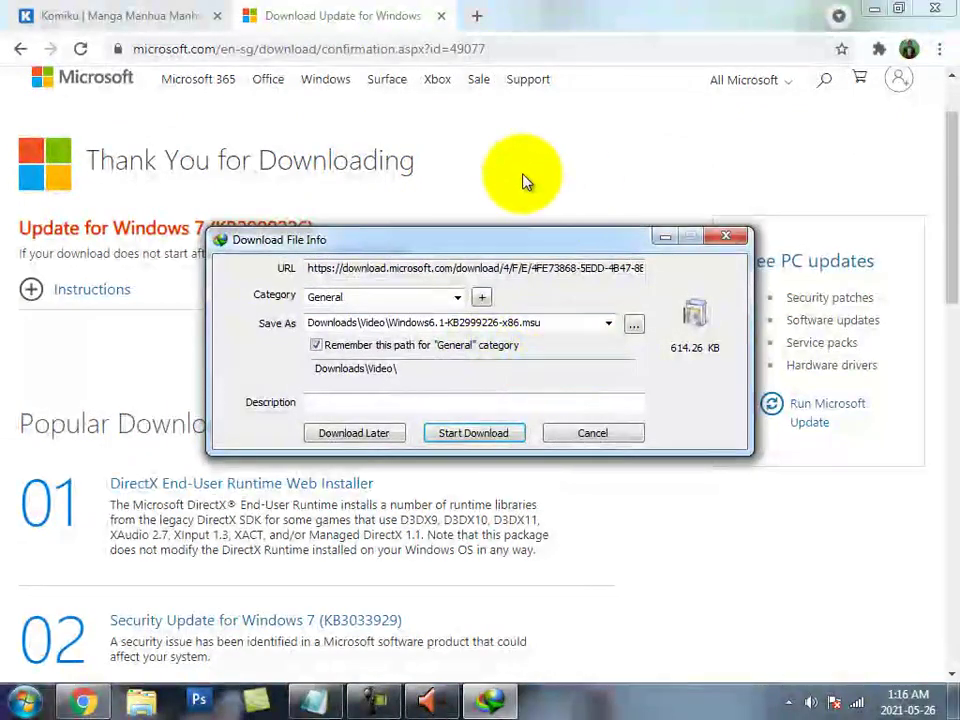
click(470, 434)
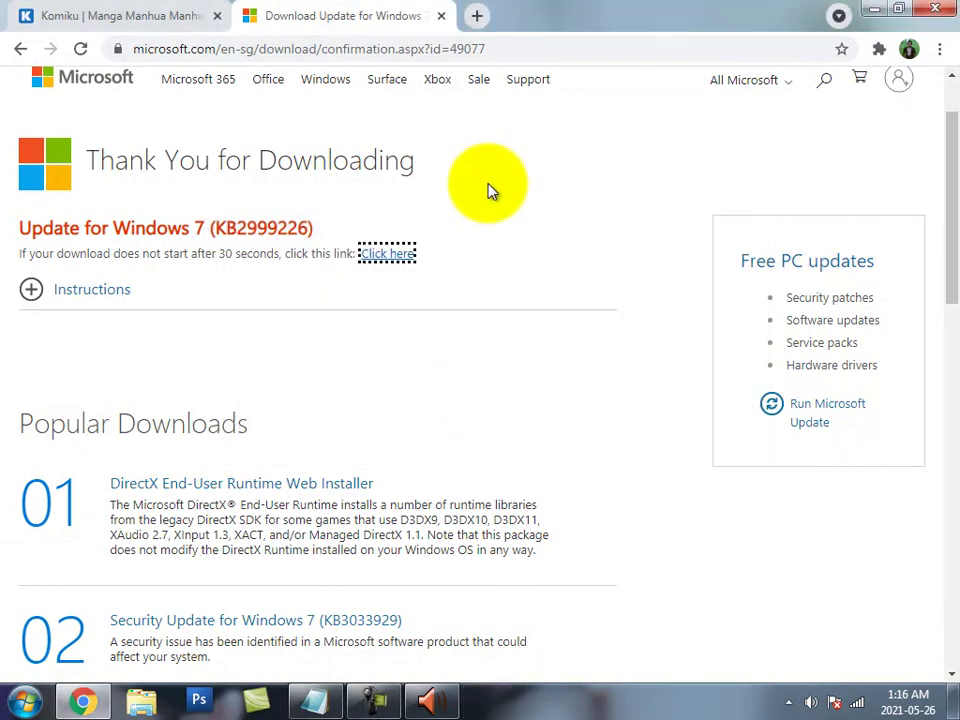
Open the Downloads\Video folder in Windows Explorer and locate the downloaded Windows6.1 update packages
click(155, 701)
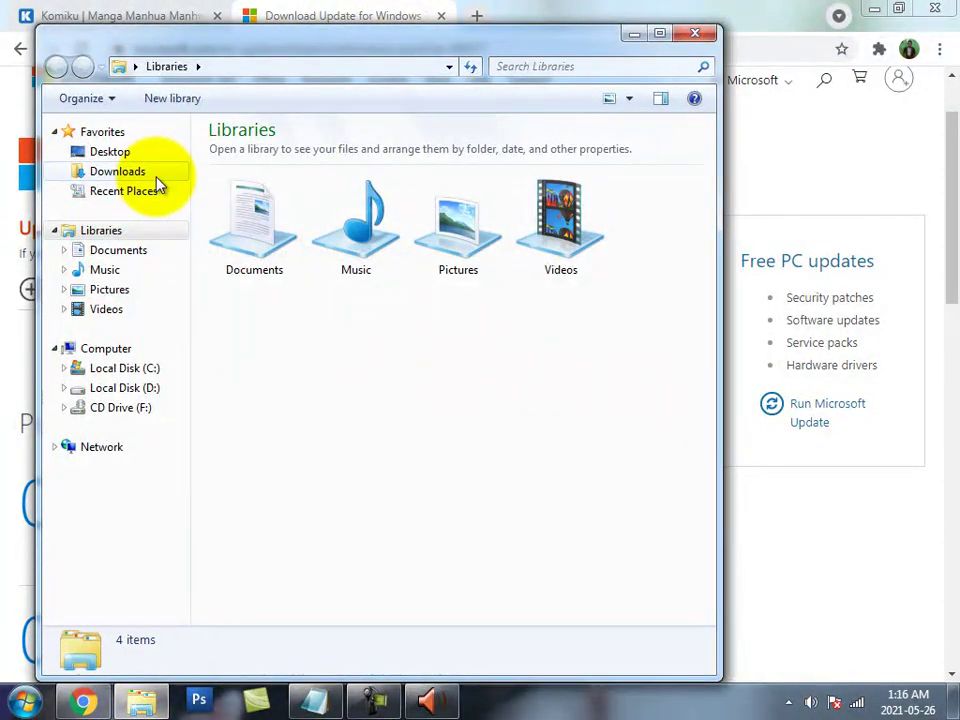
click(152, 174)
double_click(345, 278)
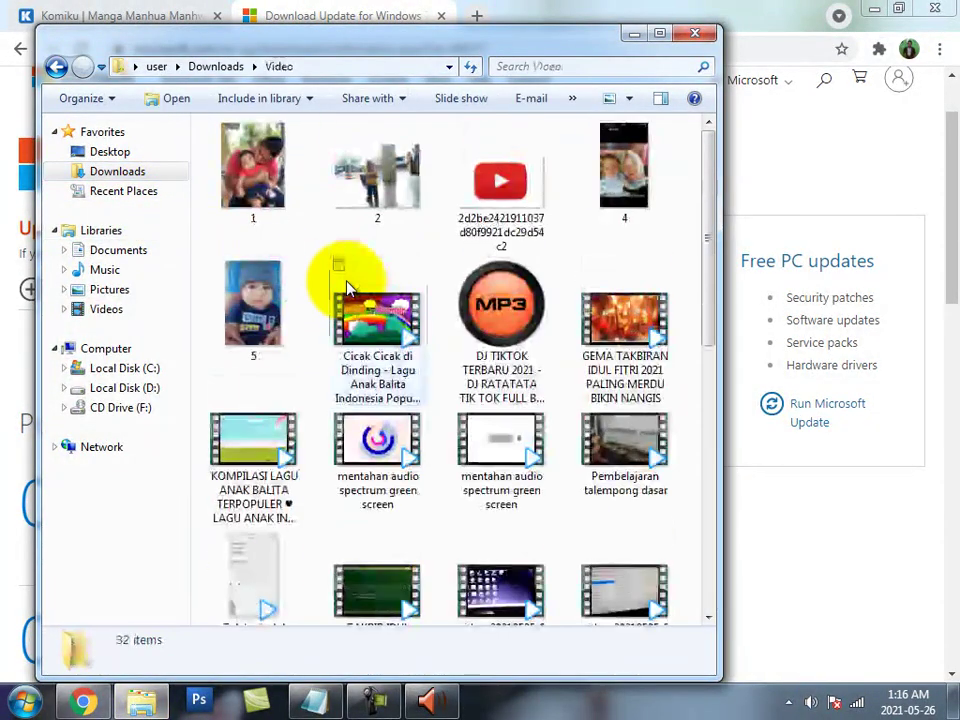
click(478, 450)
scroll(458, 410, down, 5)
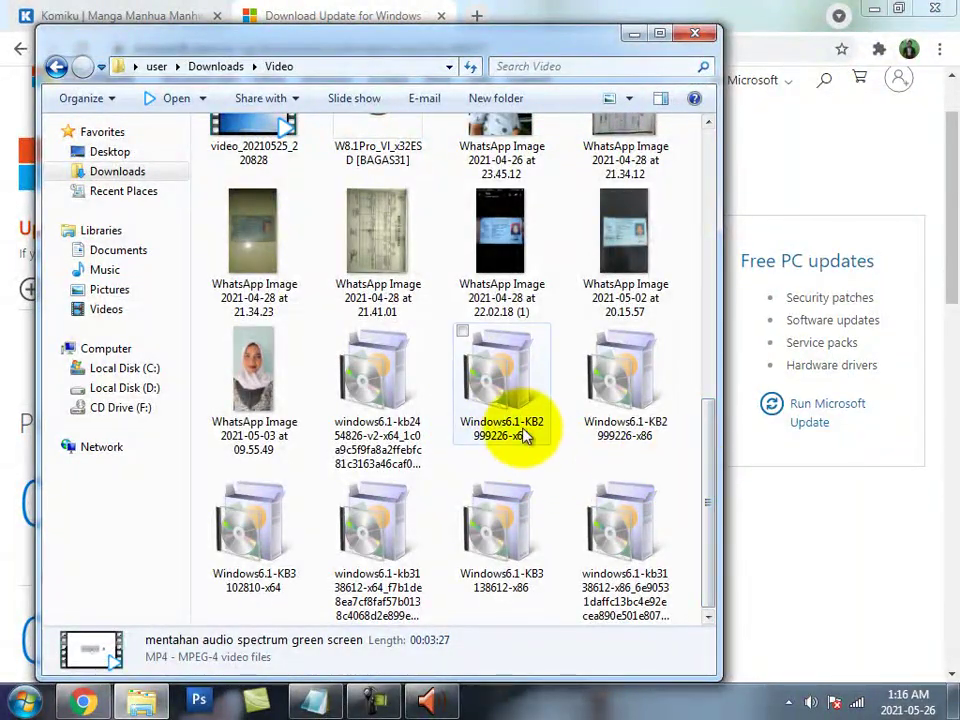
Try repeatedly to install the Windows6.1-KB2999226-x64 update package, dismissing the installer's message each time
click(516, 396)
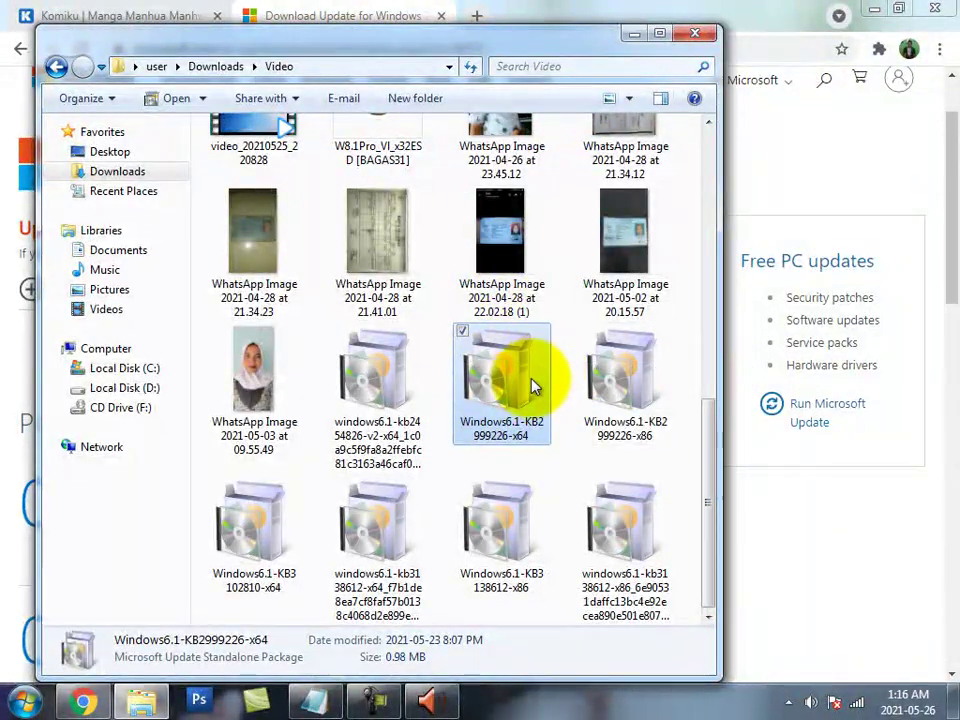
double_click(500, 393)
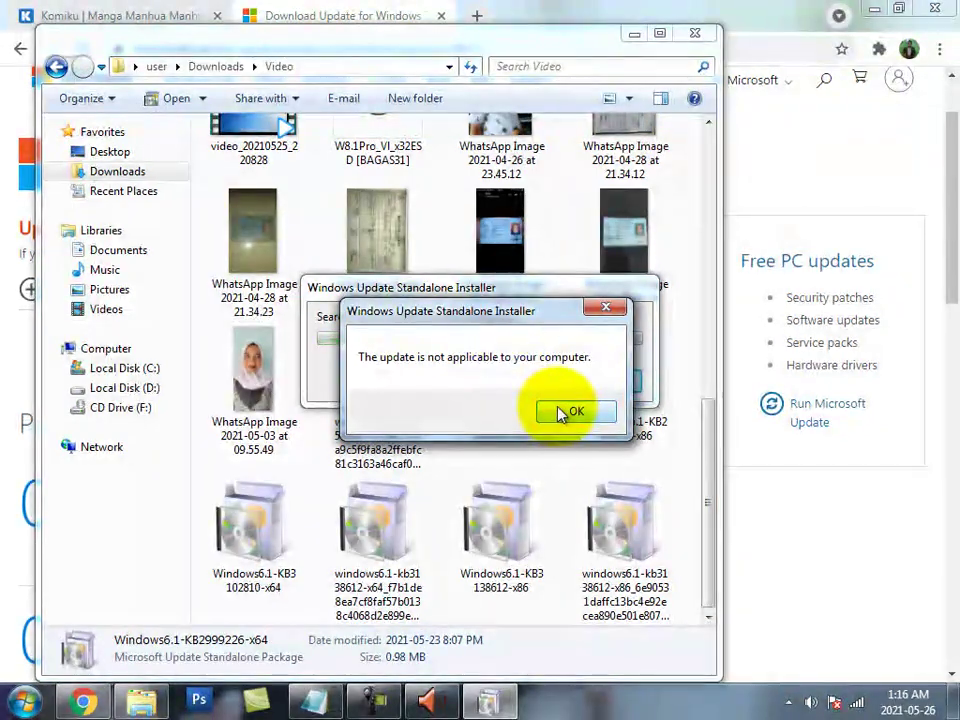
click(562, 410)
double_click(517, 396)
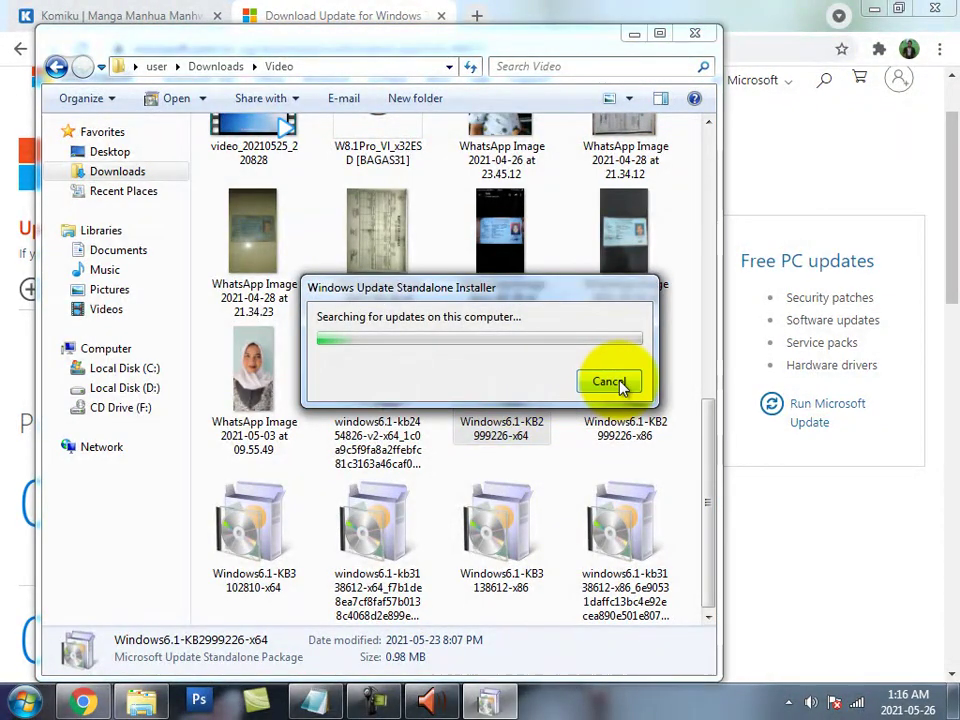
click(577, 409)
double_click(532, 395)
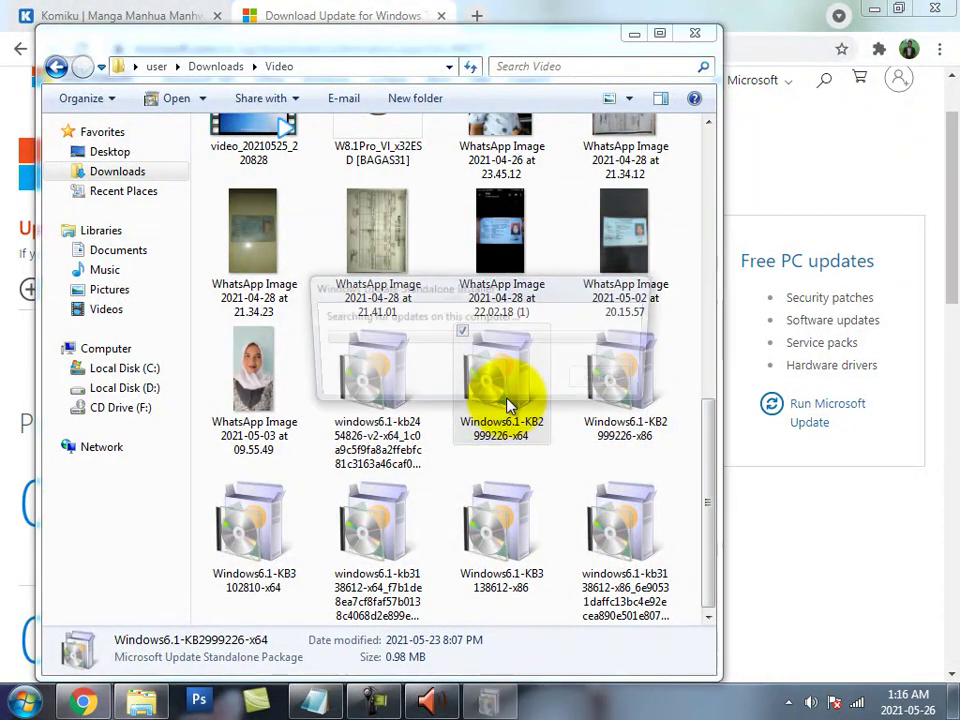
click(574, 409)
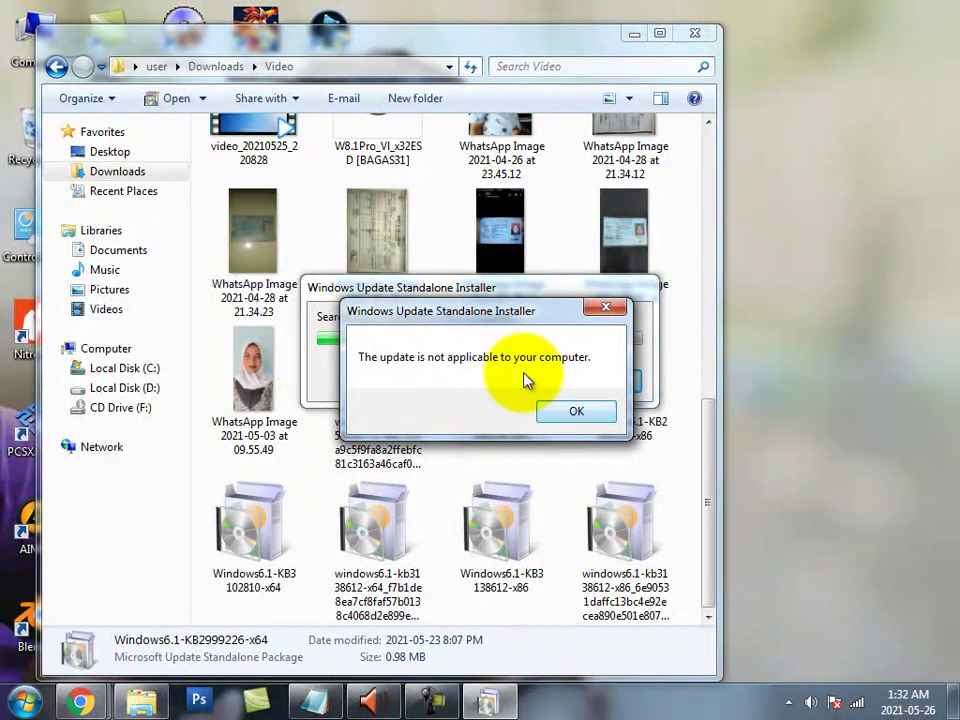
click(575, 412)
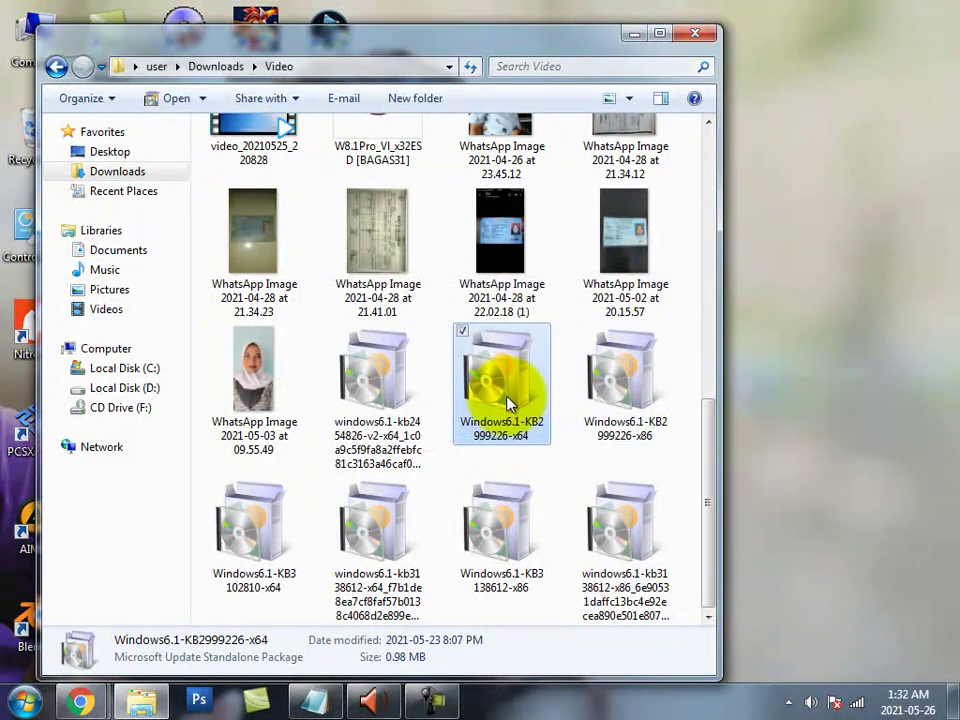
double_click(515, 365)
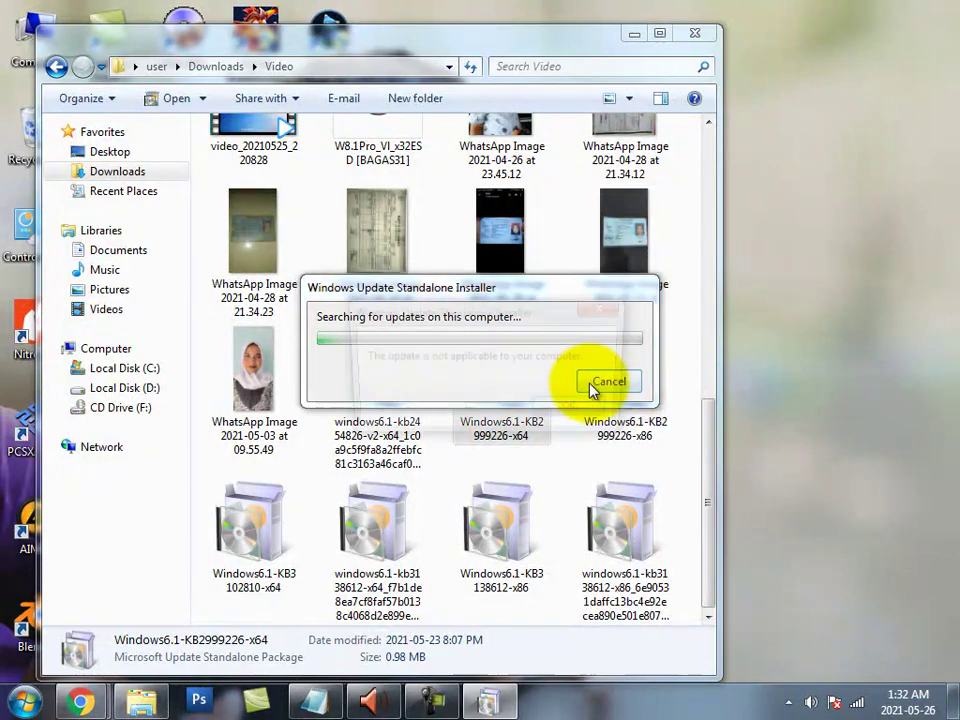
click(575, 411)
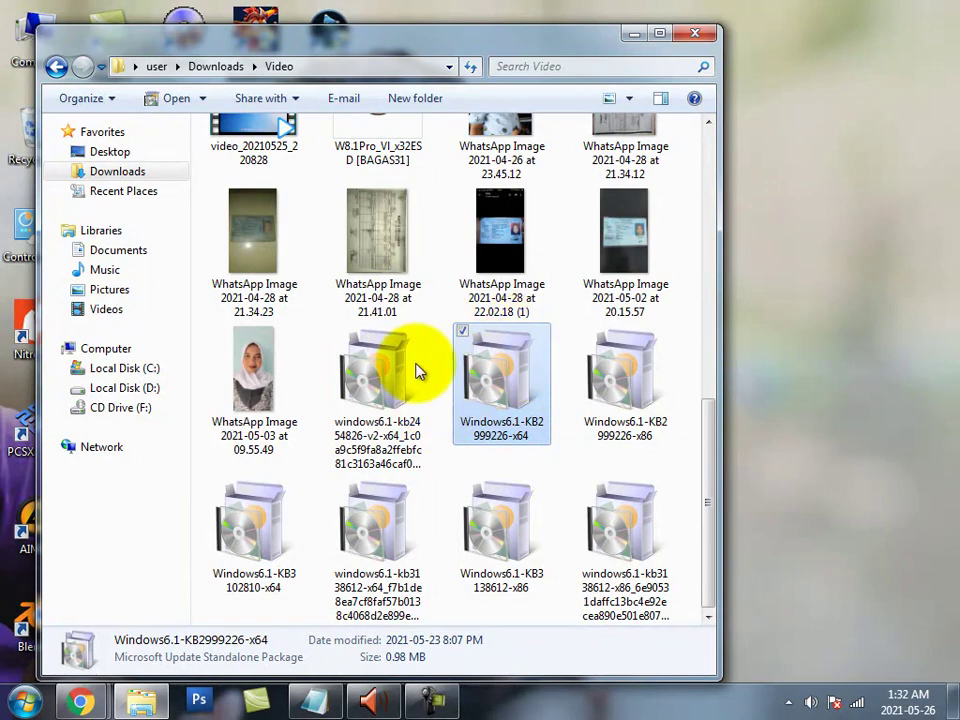
double_click(480, 398)
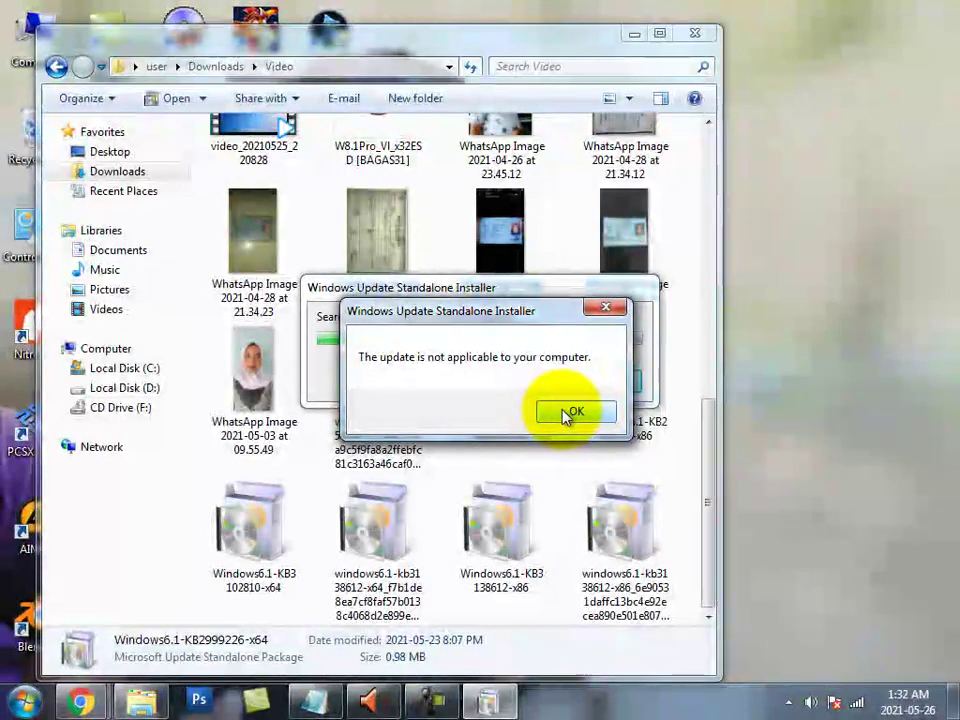
click(570, 413)
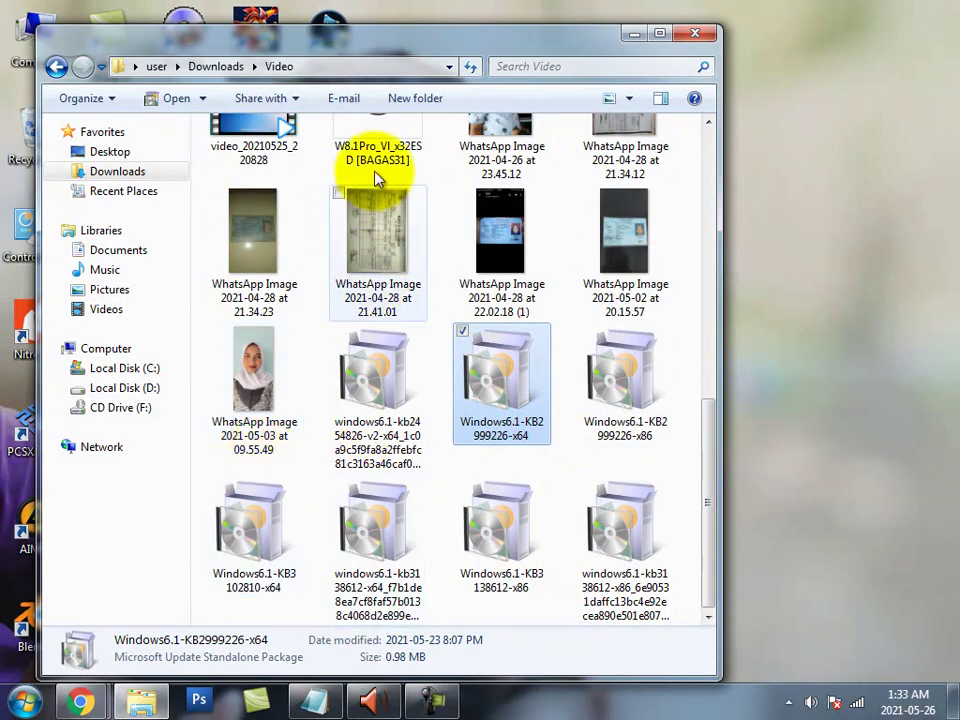
right_click(825, 165)
click(838, 208)
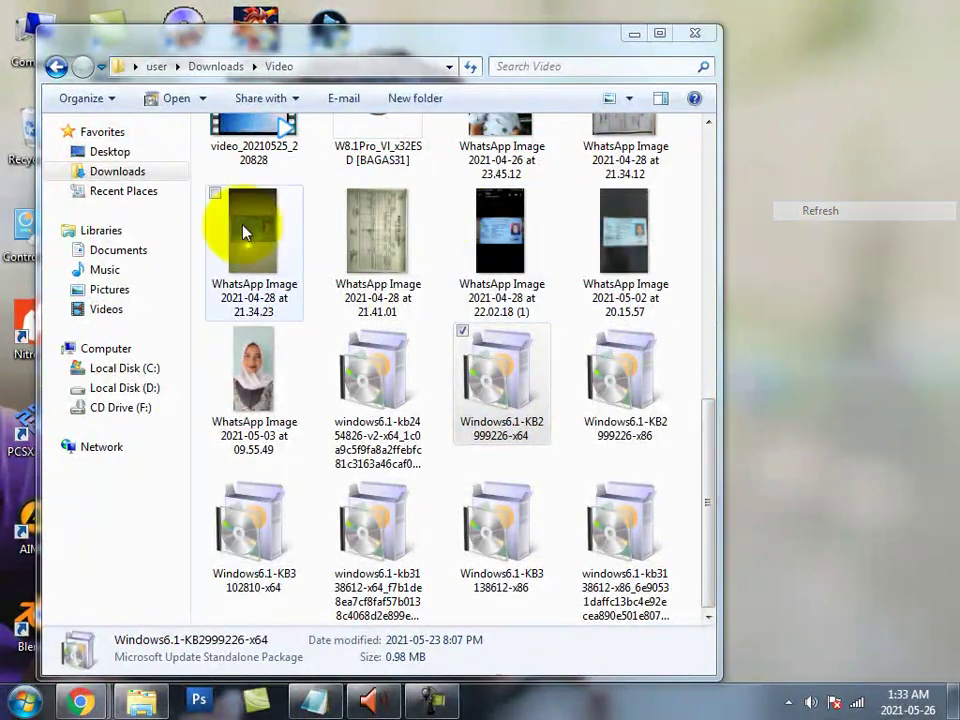
Open the Computer properties to check the Windows edition, service pack and system type
right_click(110, 357)
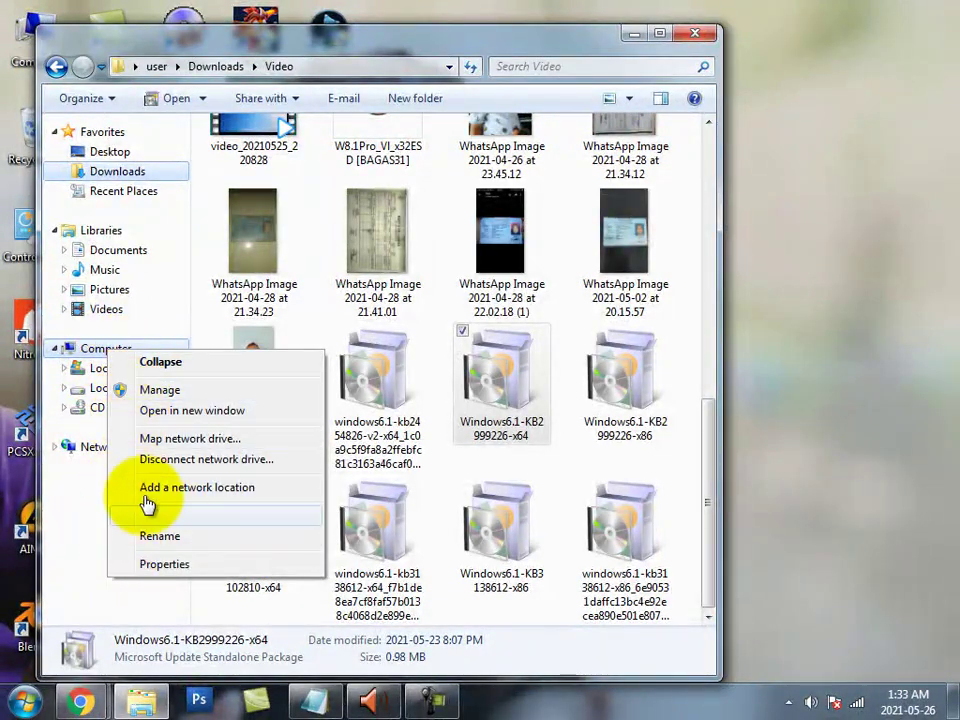
click(164, 566)
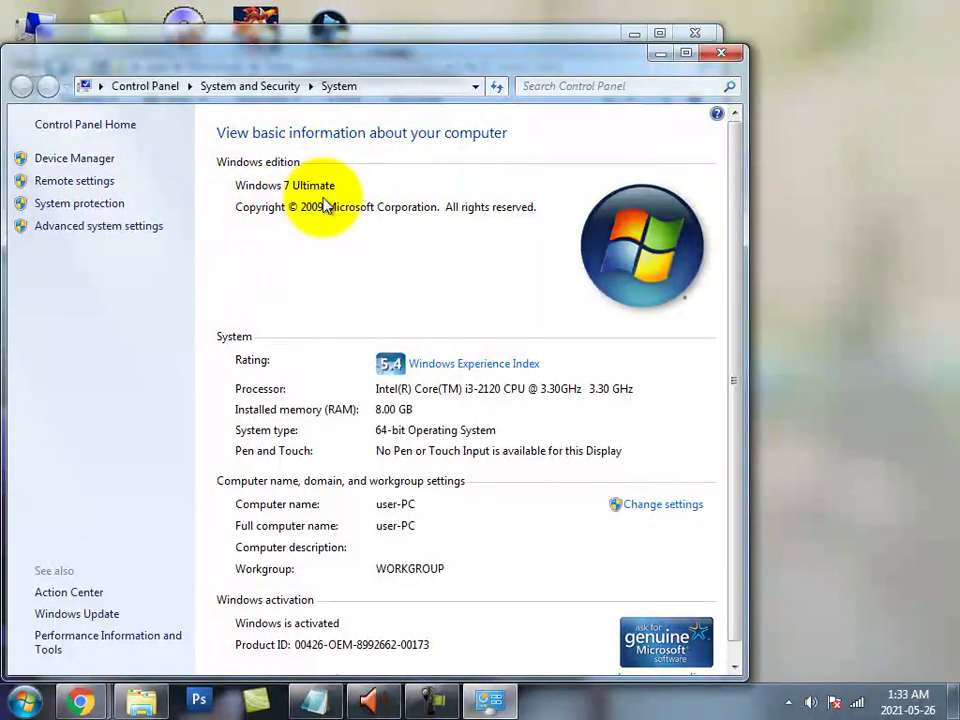
Switch to Chrome and bring up the window holding the Windows 7 Service Pack 1 and api-ms-win-crt-runtime-l1-1-0.dll tabs
click(80, 700)
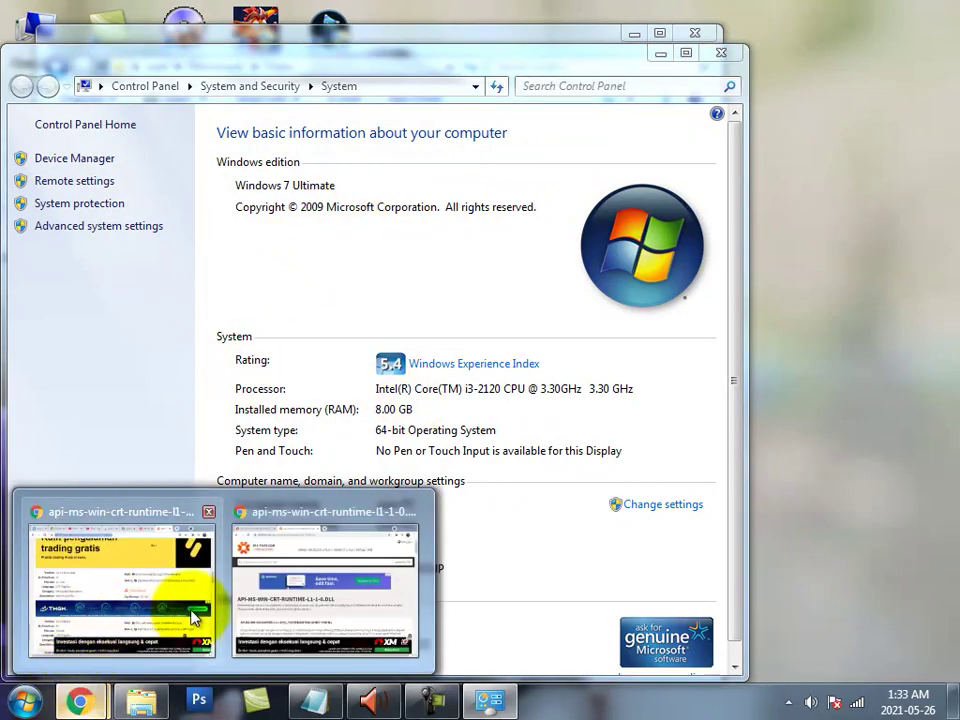
click(154, 579)
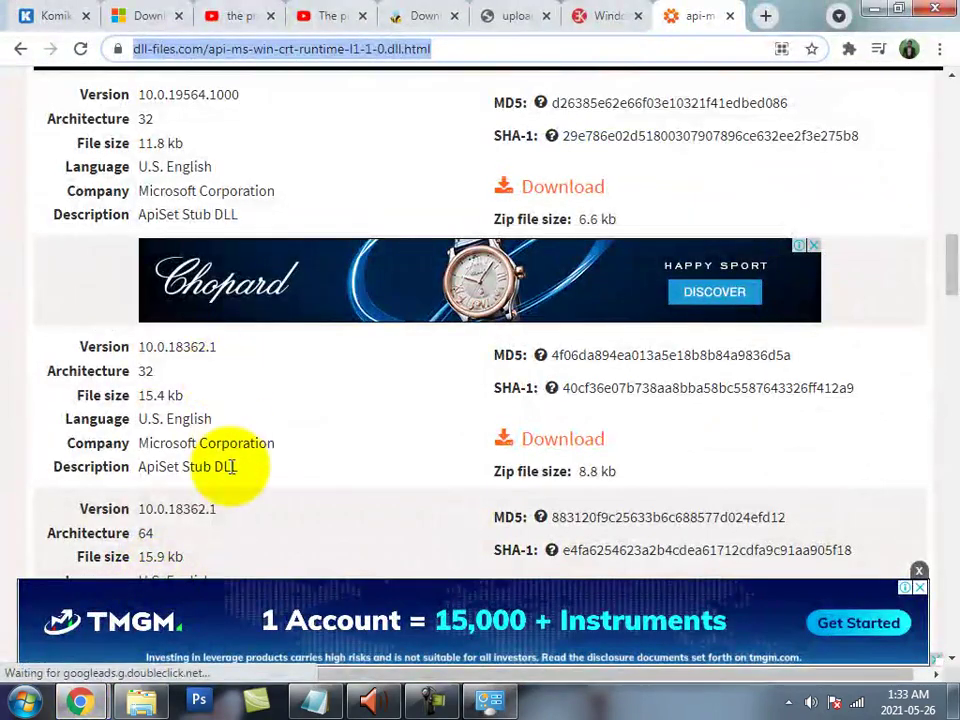
click(80, 700)
click(317, 584)
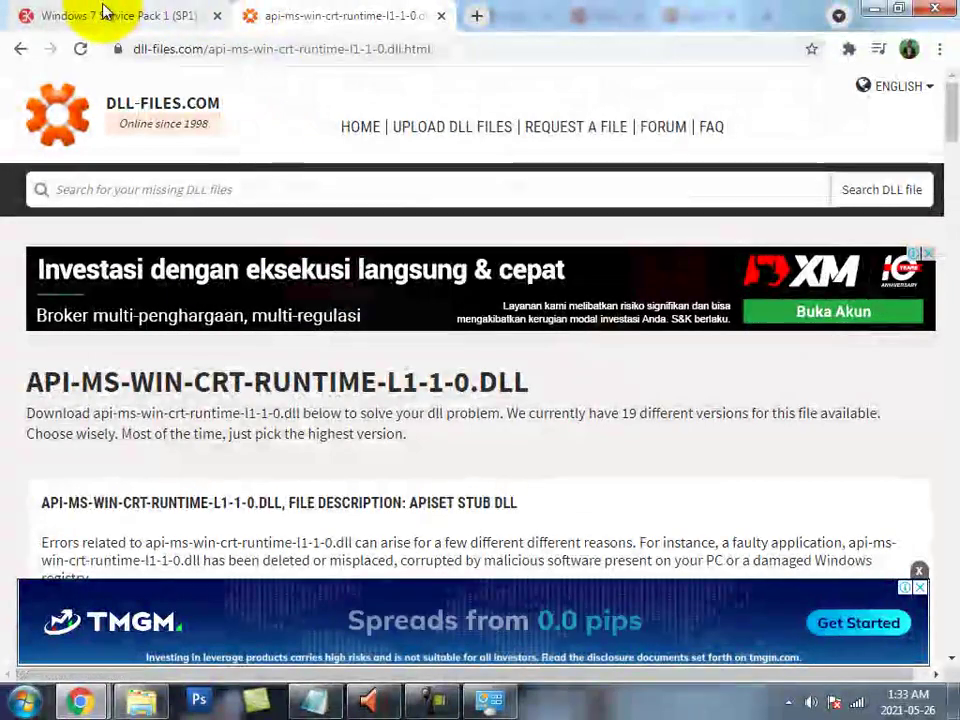
Review the Windows 7 Service Pack 1 (KB976932) page on download3k.com and compare it with the api-ms-win-crt-runtime-l1-1-0.dll tab
click(103, 14)
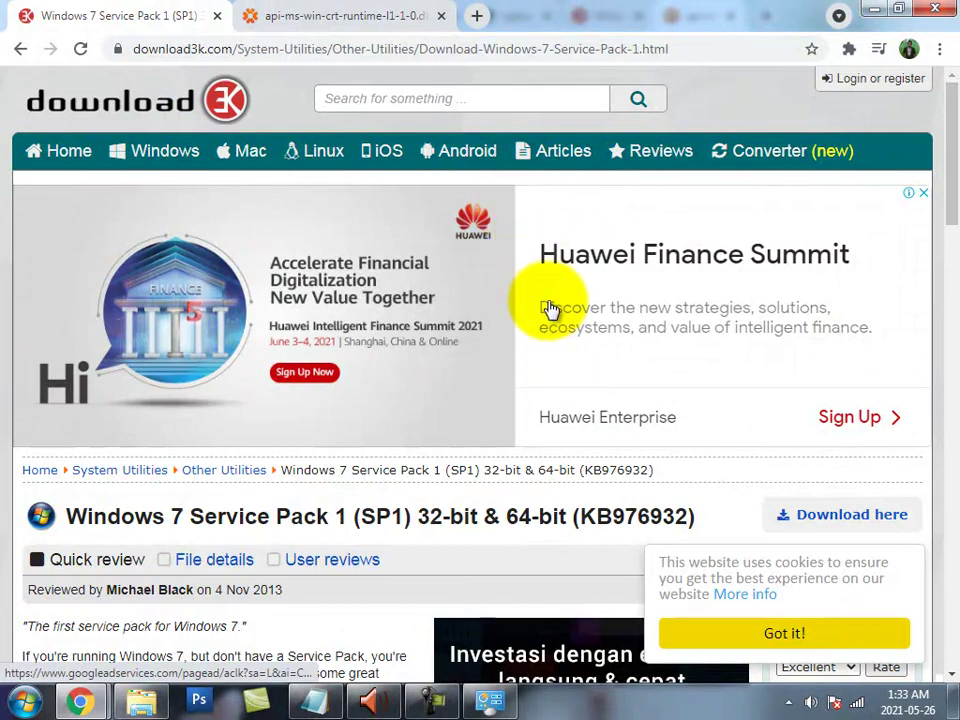
scroll(546, 289, down, 2)
scroll(540, 274, down, 2)
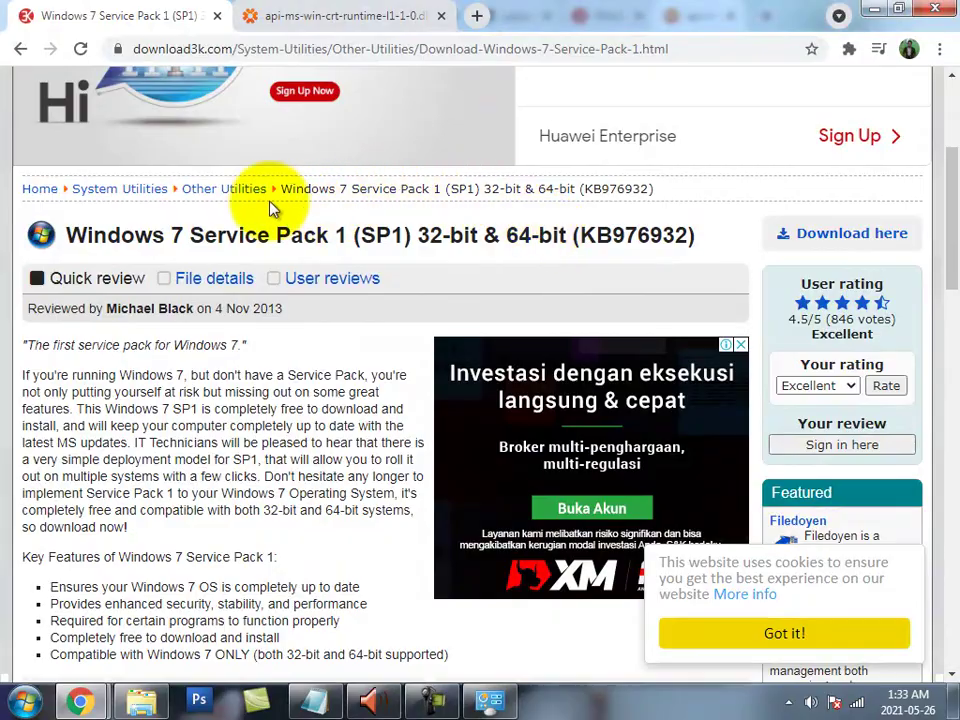
scroll(268, 274, down, 2)
scroll(255, 235, up, 2)
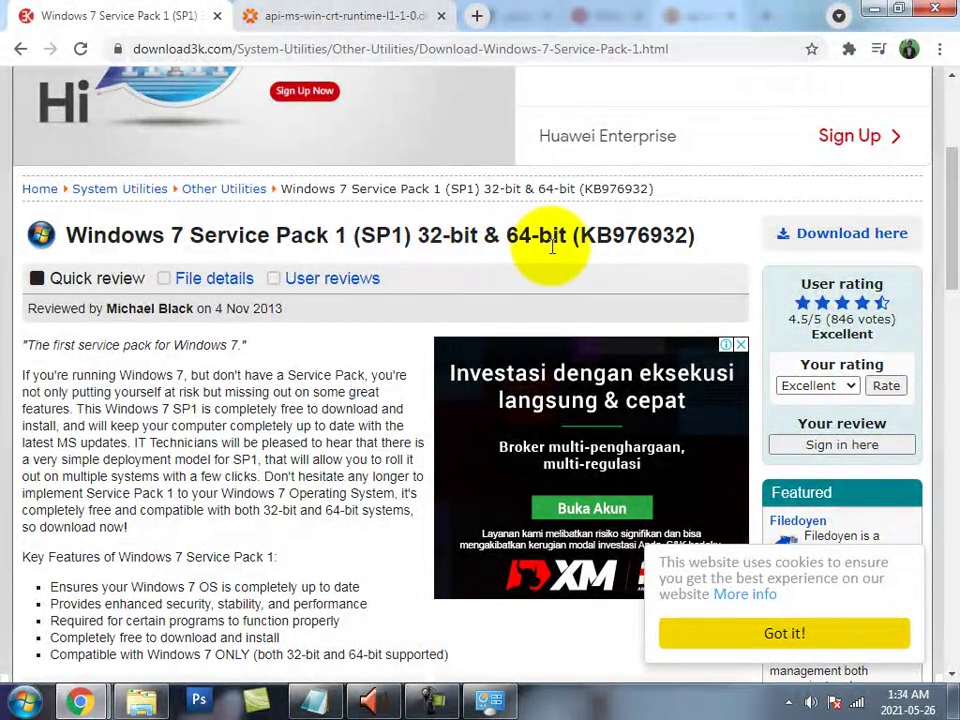
scroll(493, 184, down, 3)
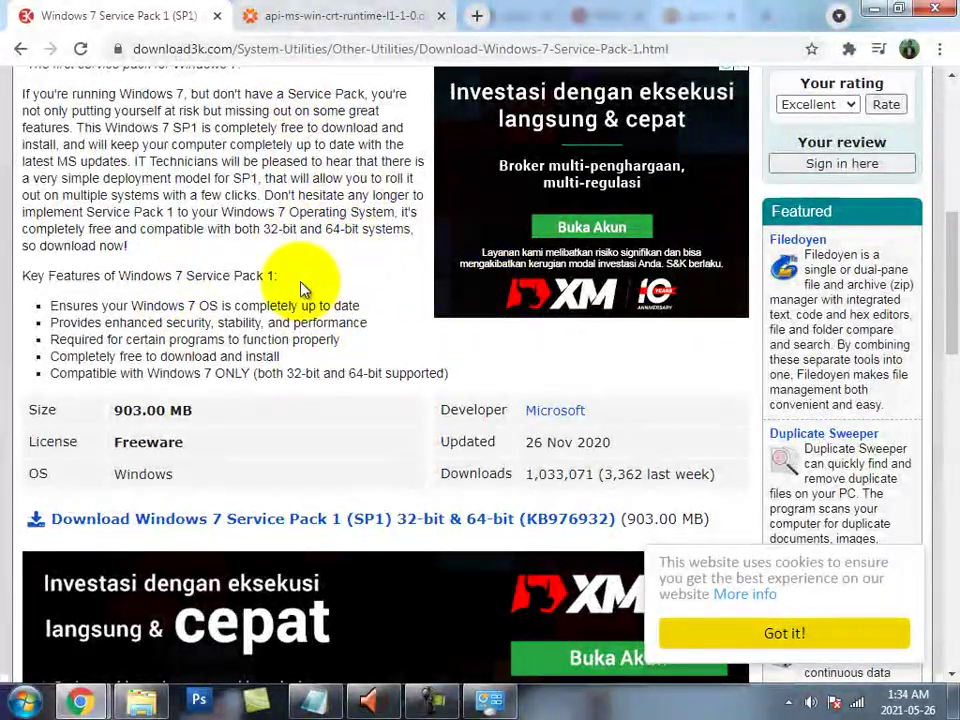
click(288, 12)
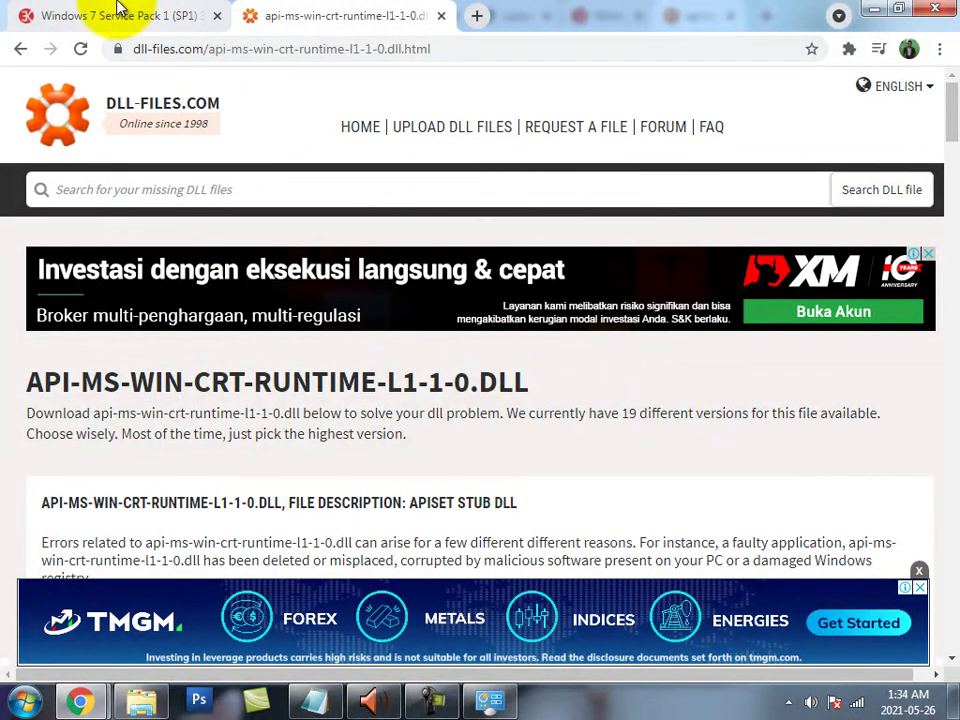
click(118, 12)
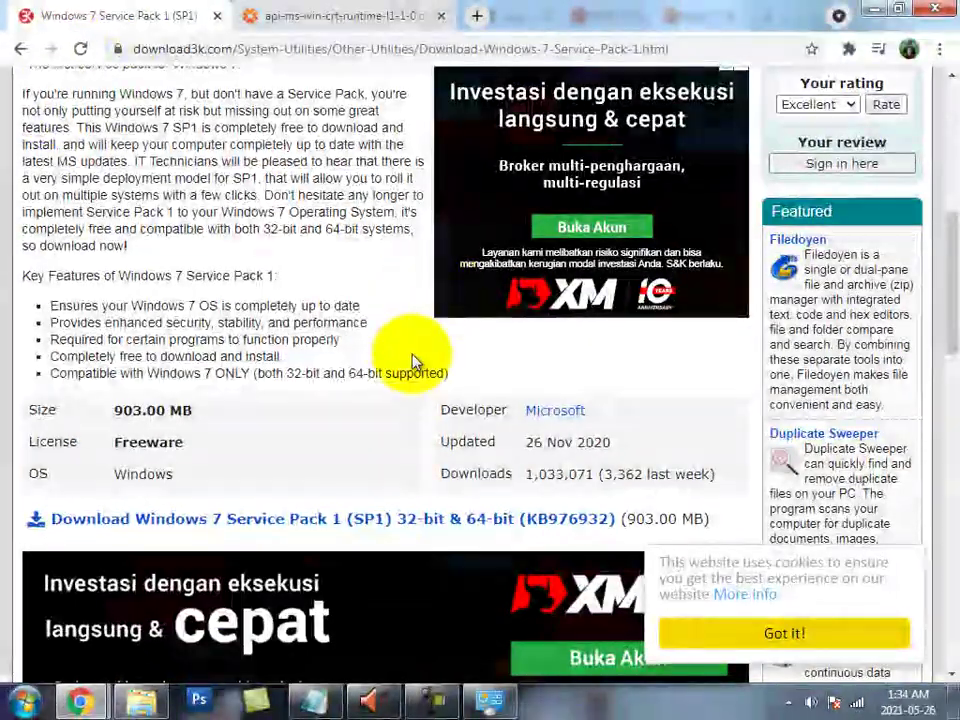
Open the download mirrors page for Windows 7 Service Pack 1 (SP1) 32-bit & 64-bit (KB976932), dismissing the advertisement
scroll(415, 360, down, 3)
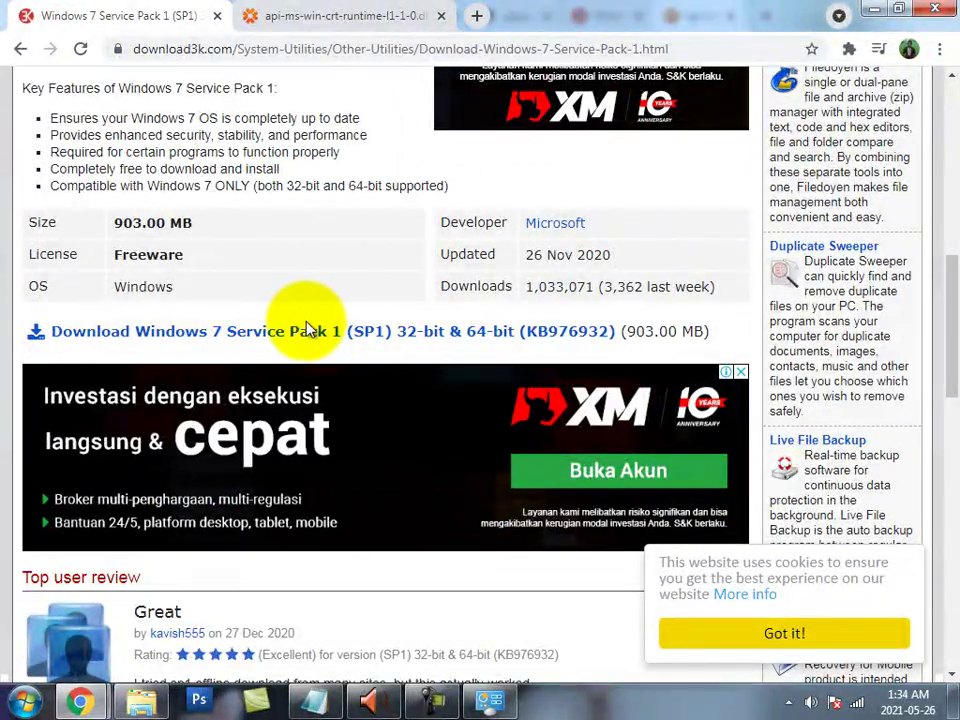
scroll(285, 365, down, 3)
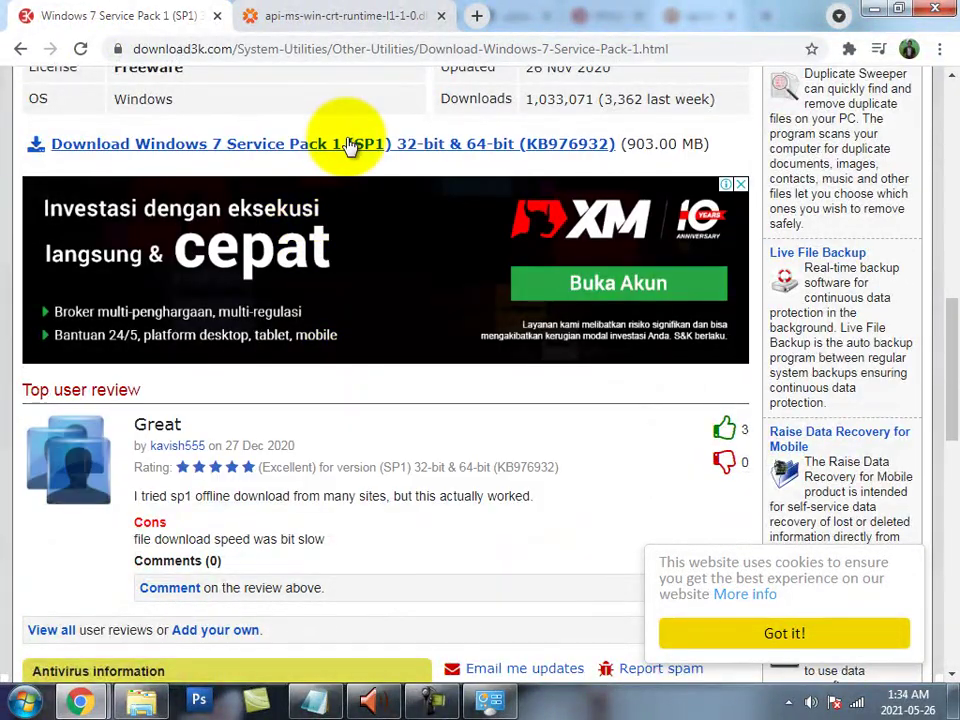
click(367, 148)
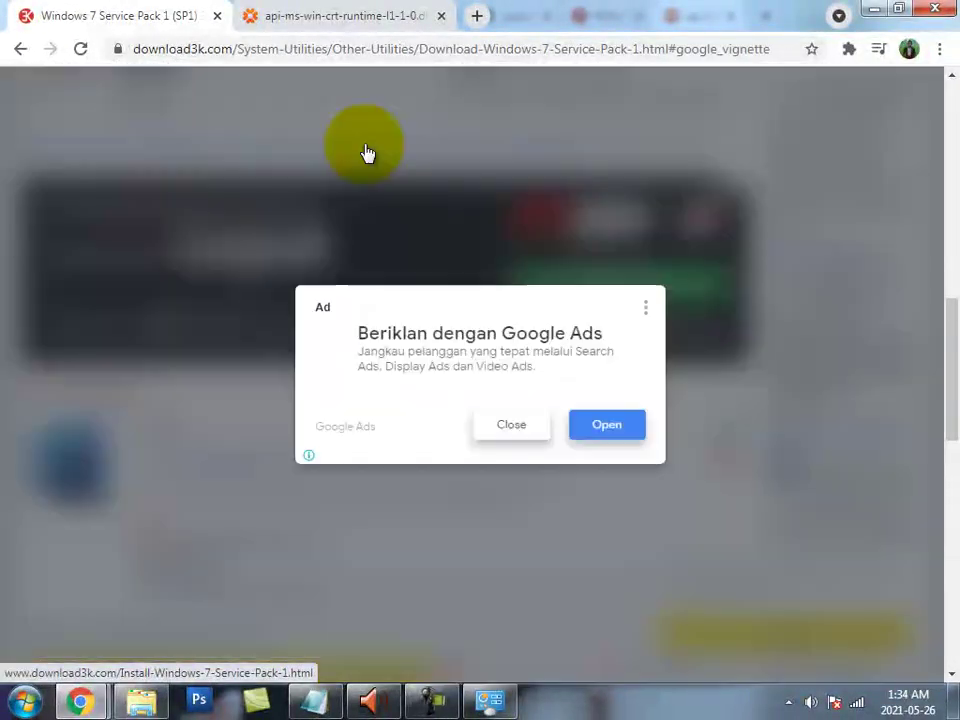
click(509, 425)
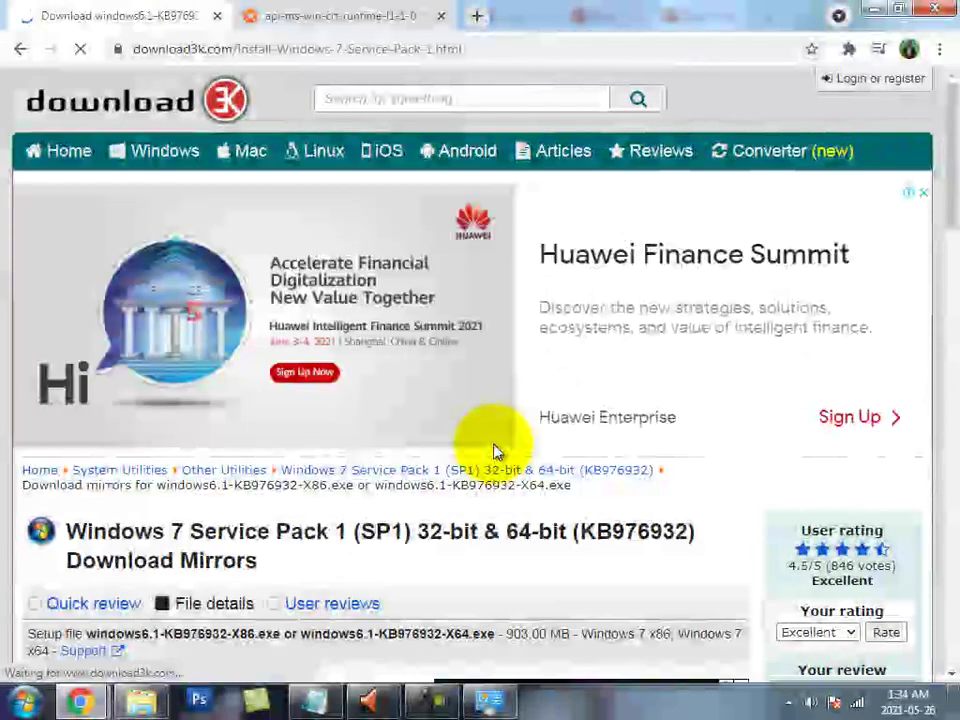
Start downloading windows6.1-KB976932-X64.exe from Developer Link 1, saving it to Downloads\Programs
scroll(493, 450, down, 4)
scroll(494, 452, down, 1)
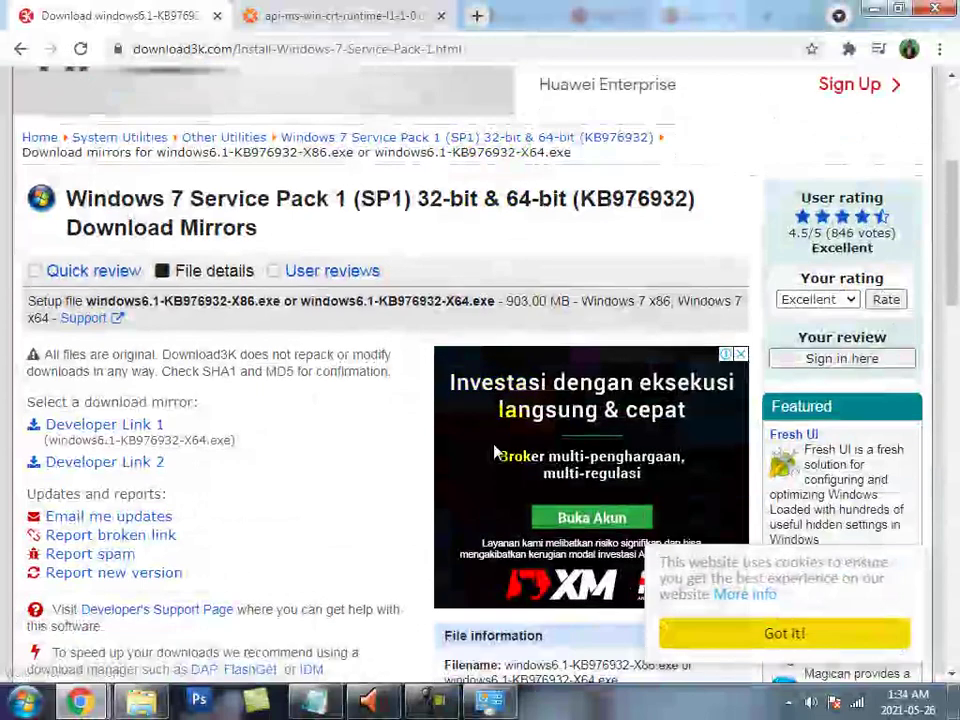
scroll(495, 453, down, 4)
click(100, 196)
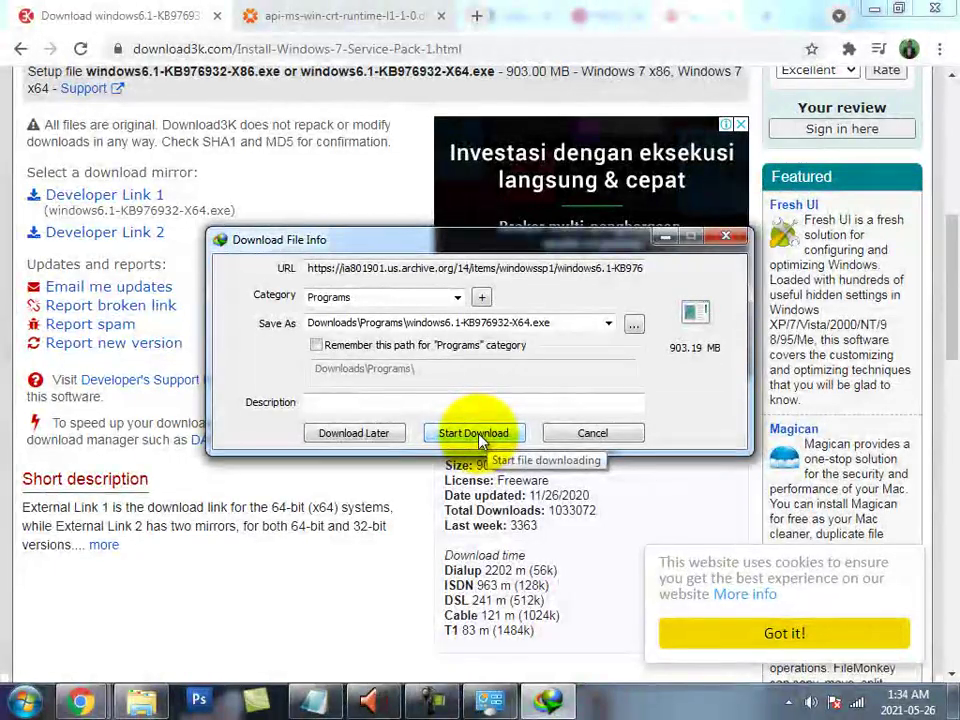
click(478, 435)
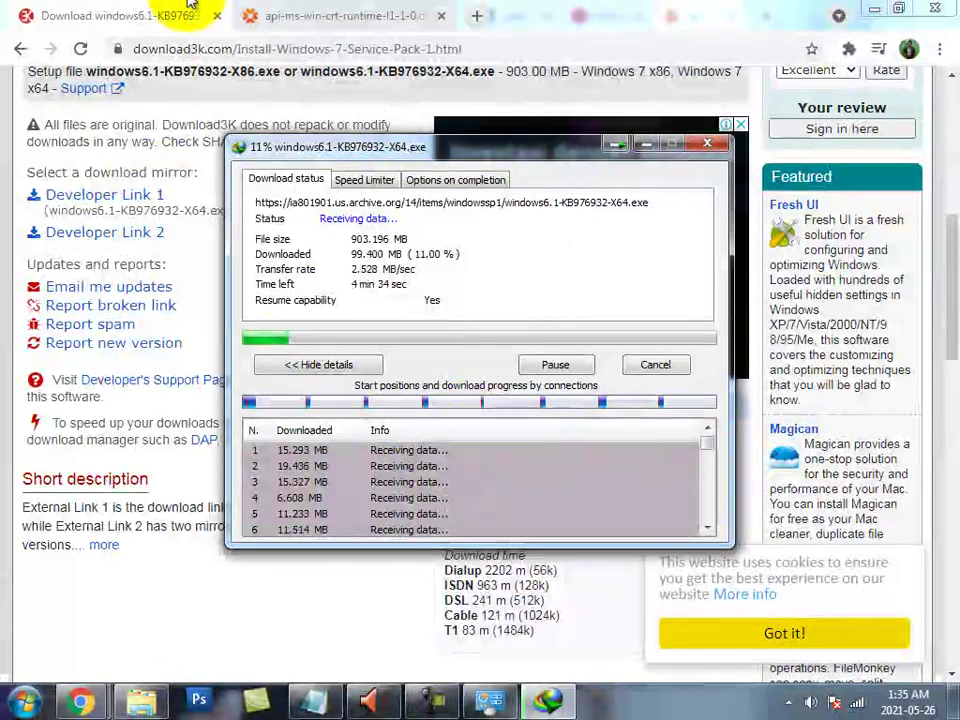
Examine the available api-ms-win-crt-runtime-l1-1-0.dll versions and their architectures on the dll-files.com page
click(285, 10)
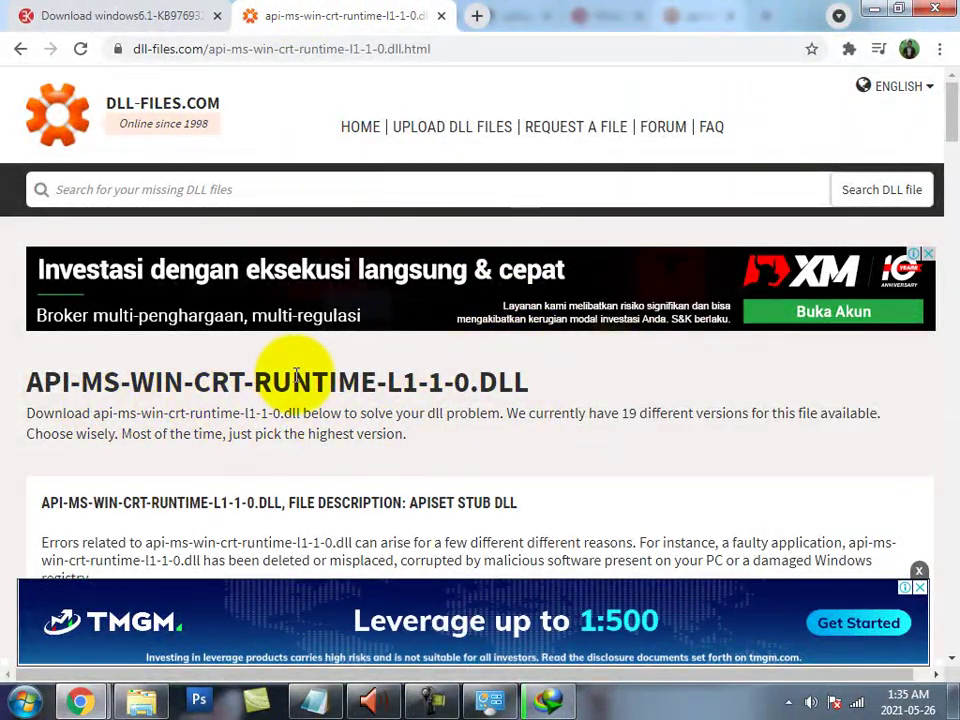
scroll(439, 390, down, 7)
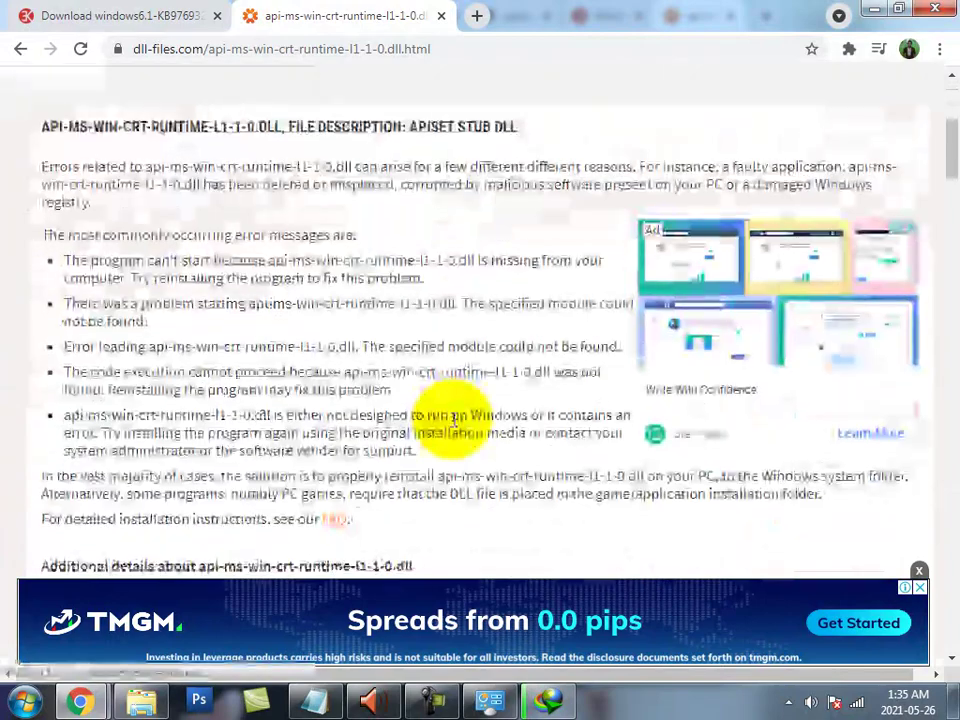
scroll(546, 435, down, 5)
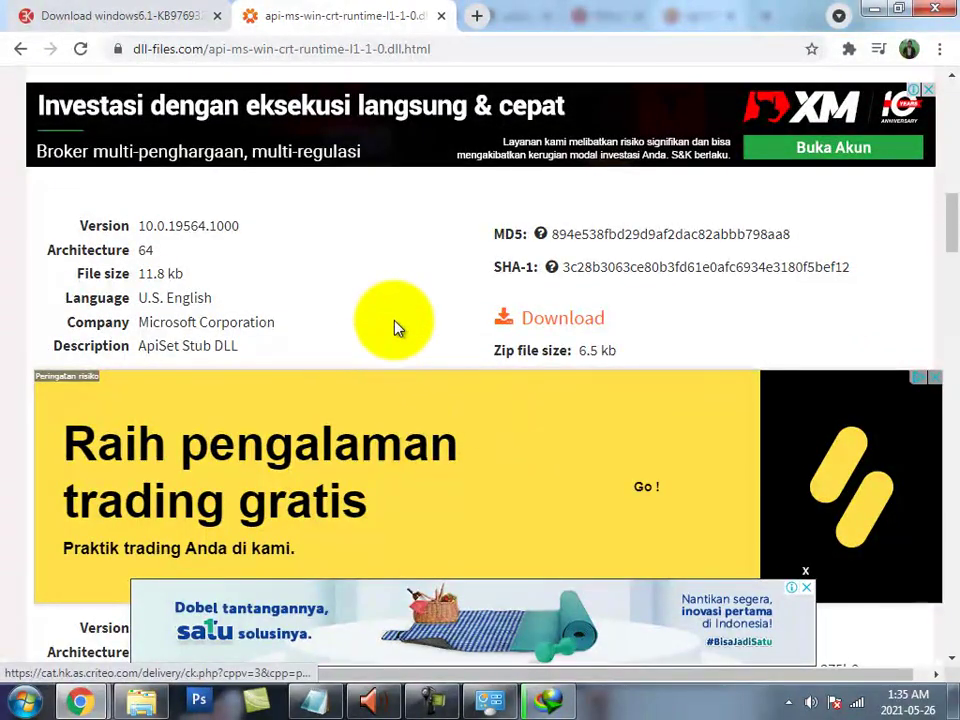
scroll(396, 328, down, 1)
scroll(396, 328, up, 1)
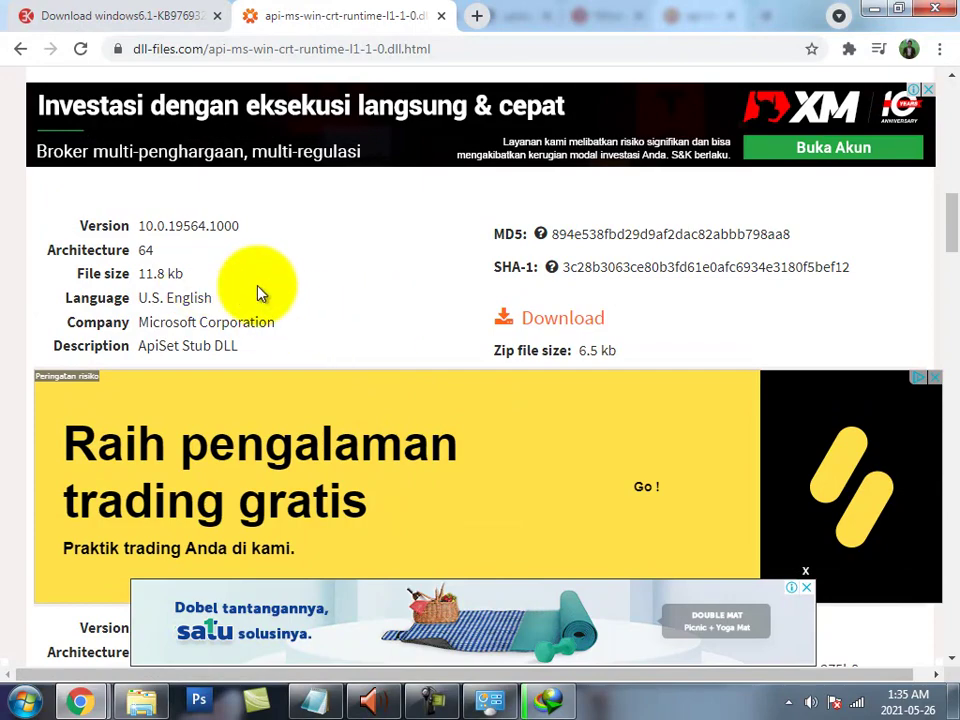
scroll(390, 314, up, 2)
scroll(390, 314, down, 2)
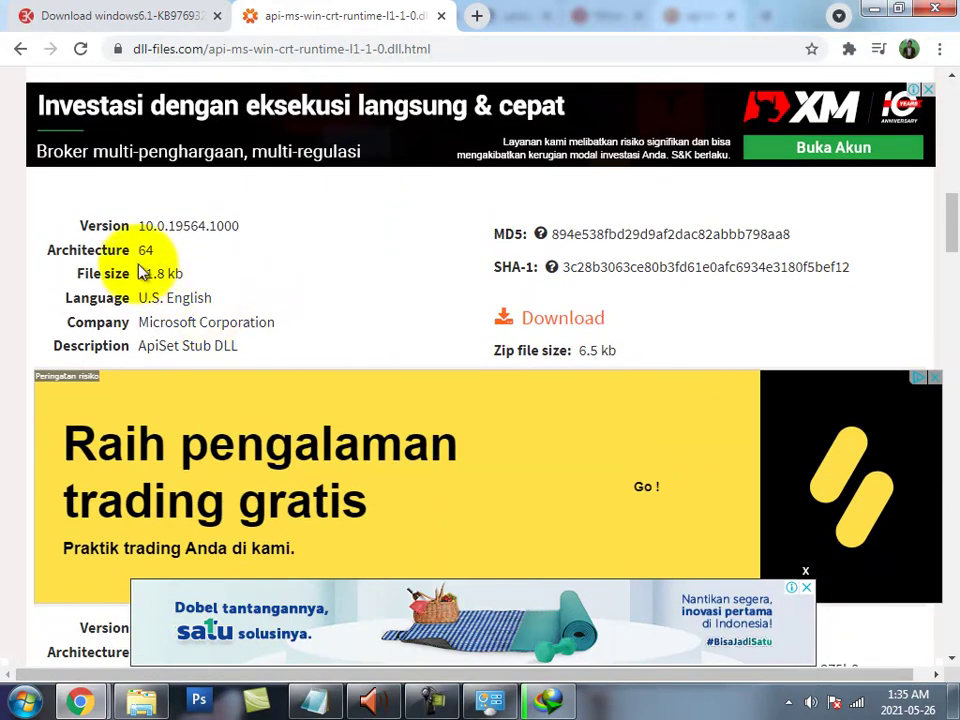
scroll(454, 285, down, 4)
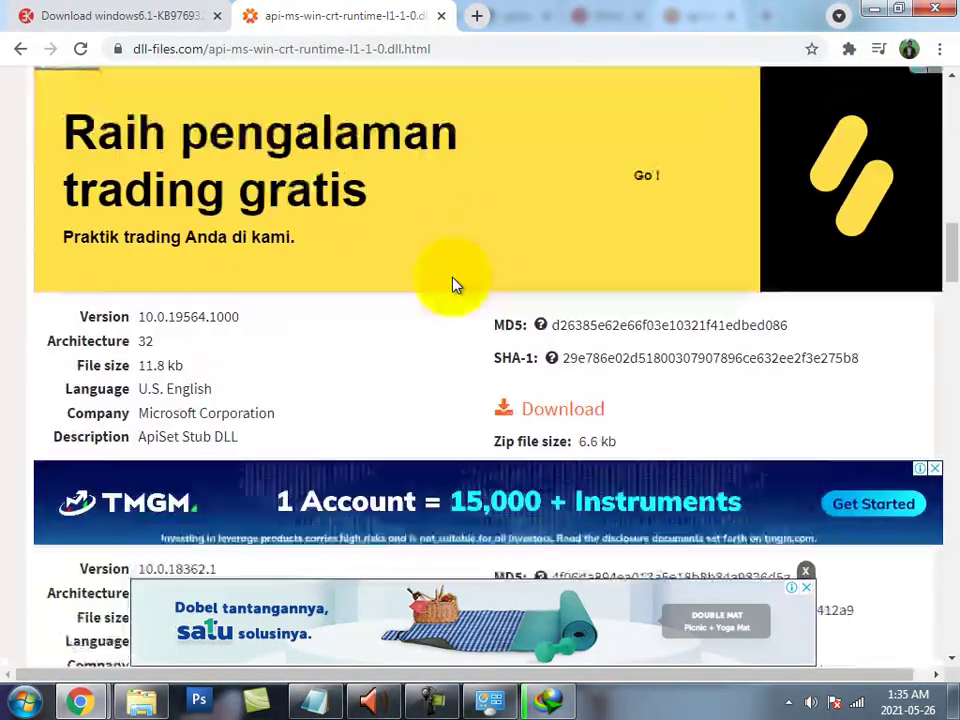
scroll(259, 312, down, 3)
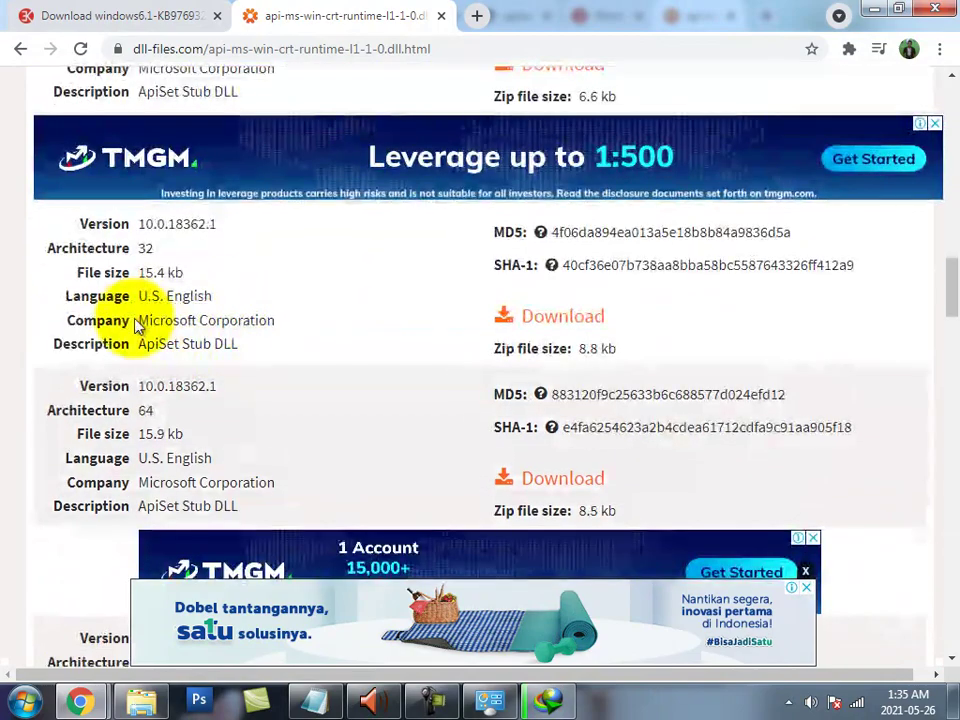
scroll(364, 375, down, 3)
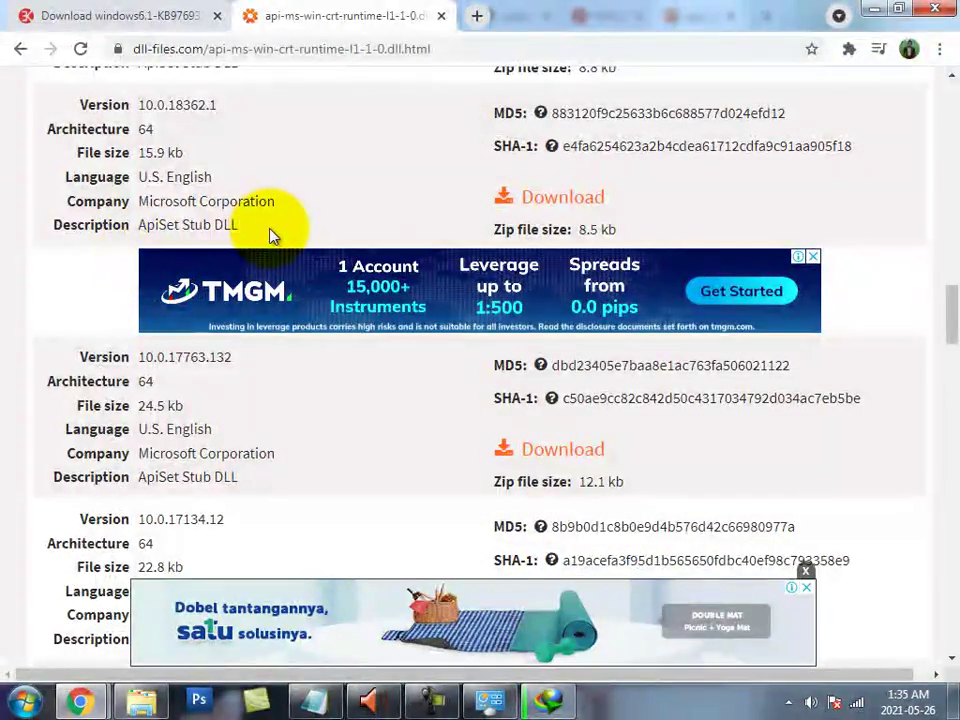
scroll(274, 231, down, 4)
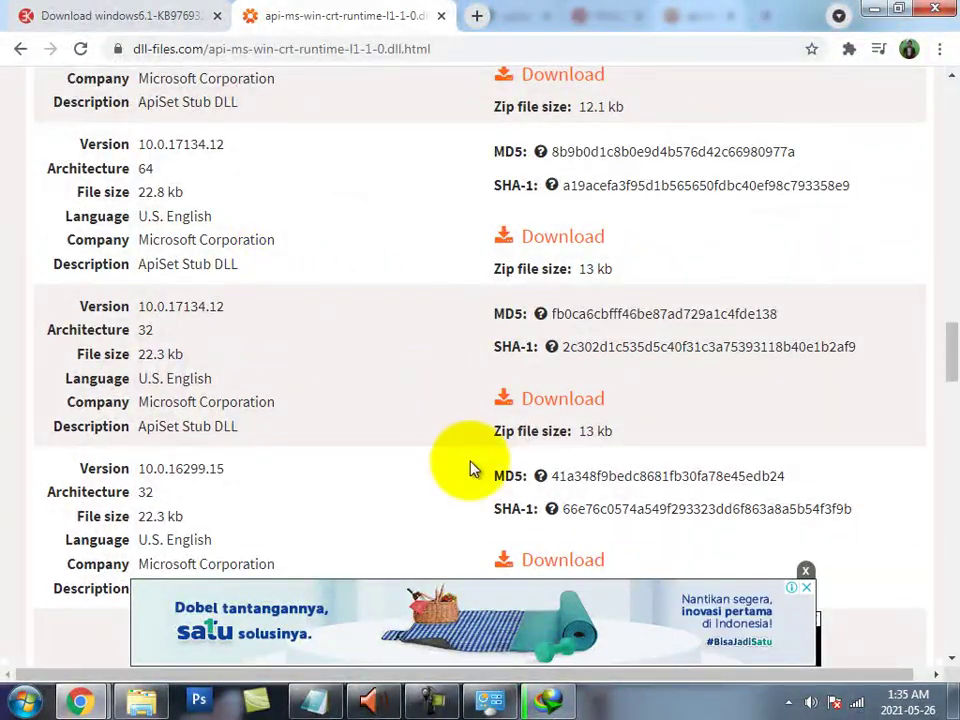
Request the download of the 64-bit version 10.0.19564.1000 of api-ms-win-crt-runtime-l1-1-0.dll
scroll(486, 429, up, 15)
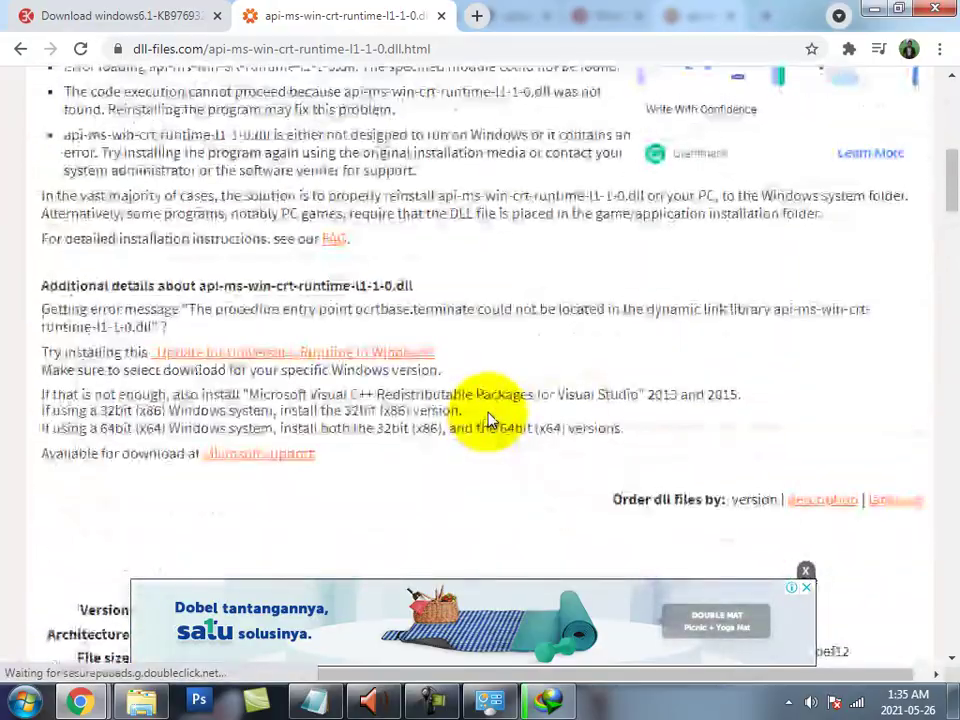
scroll(490, 416, down, 7)
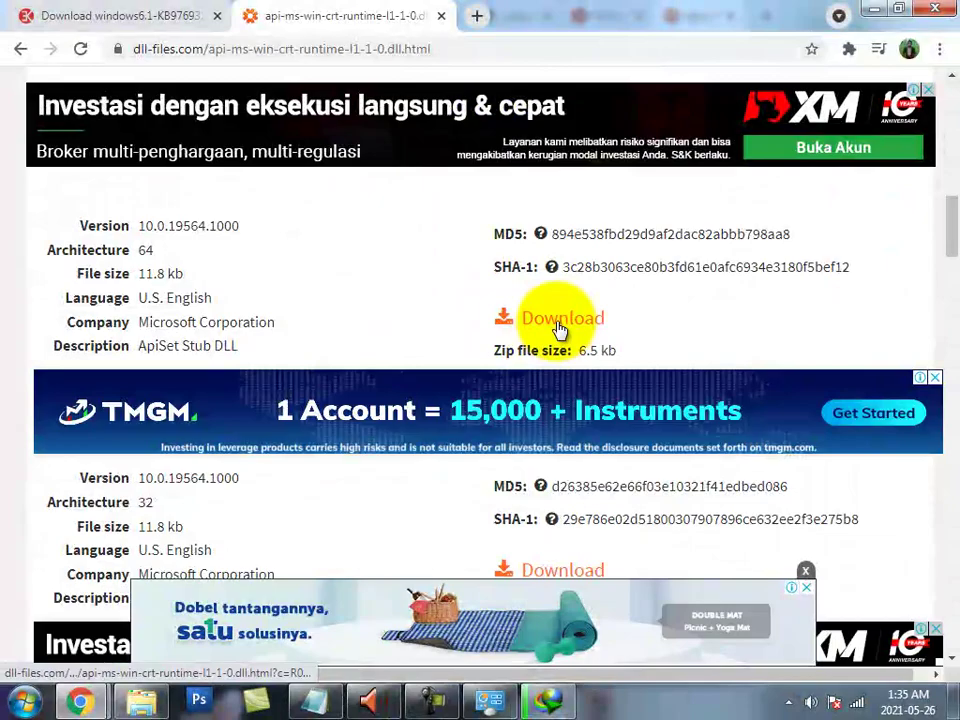
click(560, 320)
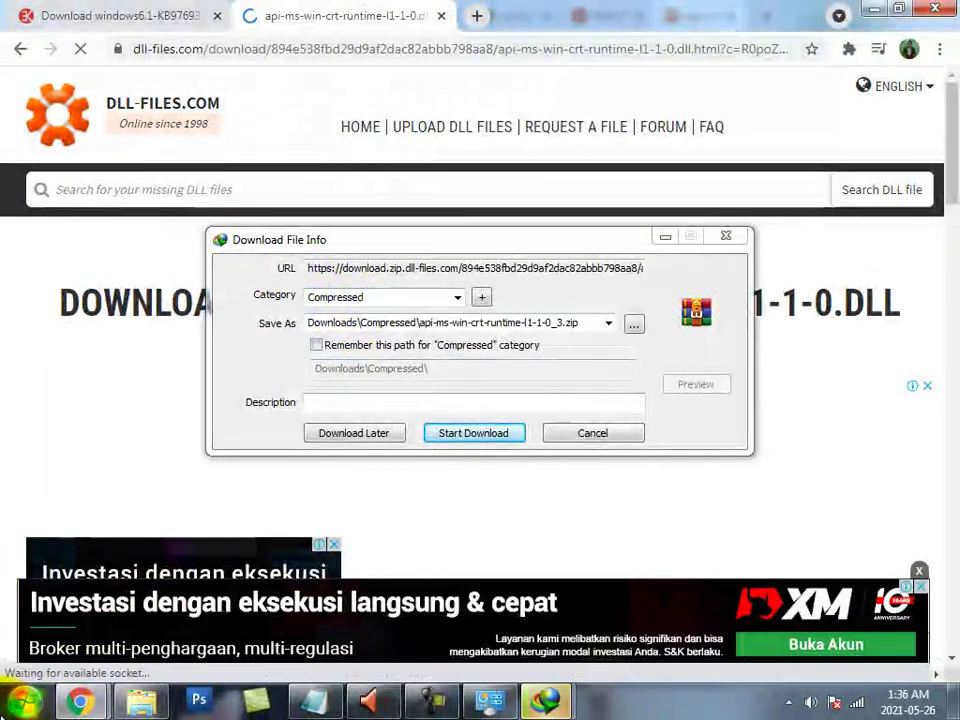
Check the system type in the Computer properties and start downloading api-ms-win-crt-runtime-l1-1-0_3.zip to Downloads\Compressed
click(22, 700)
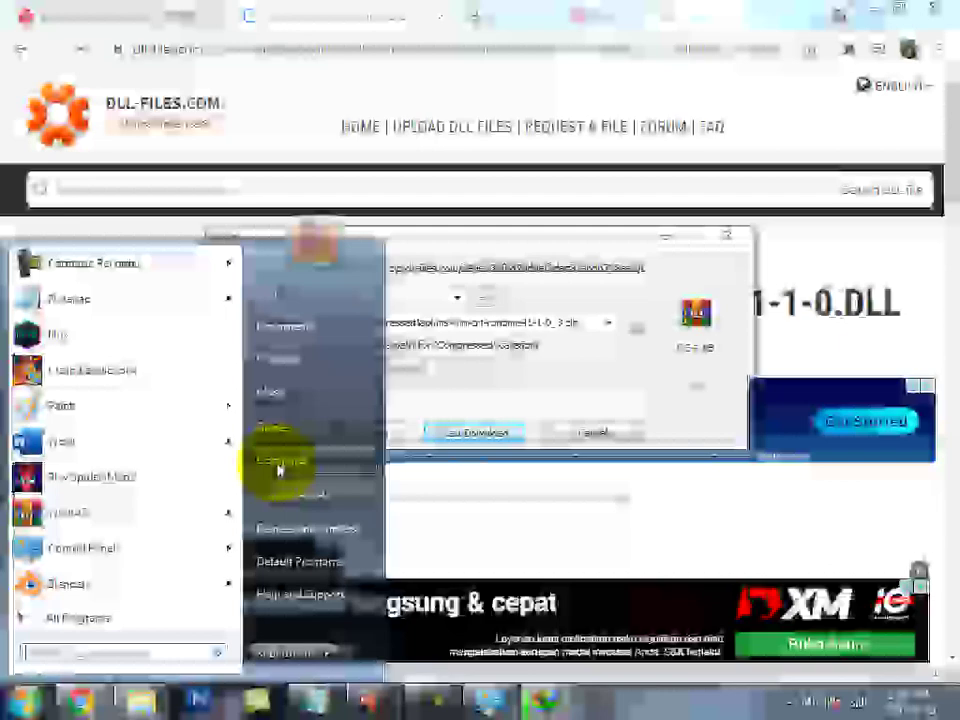
right_click(278, 465)
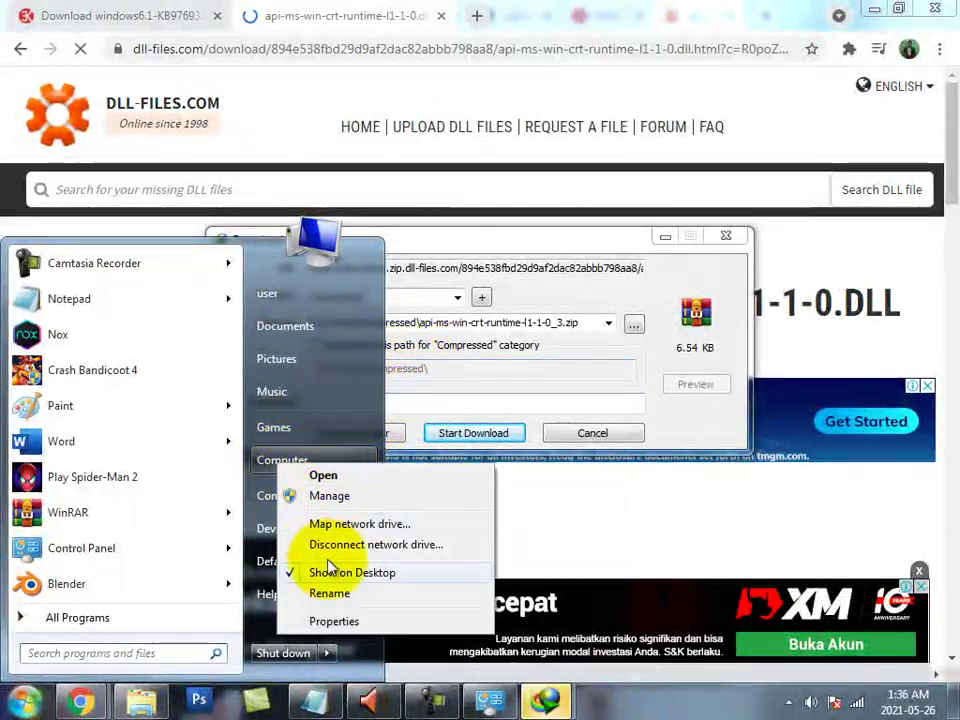
click(333, 621)
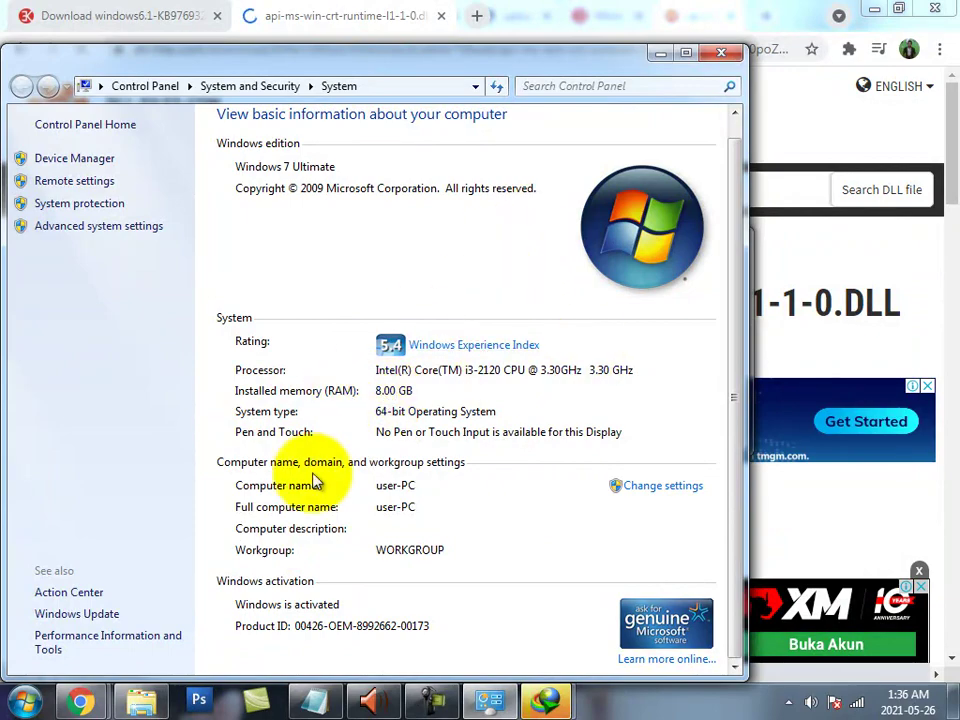
click(660, 53)
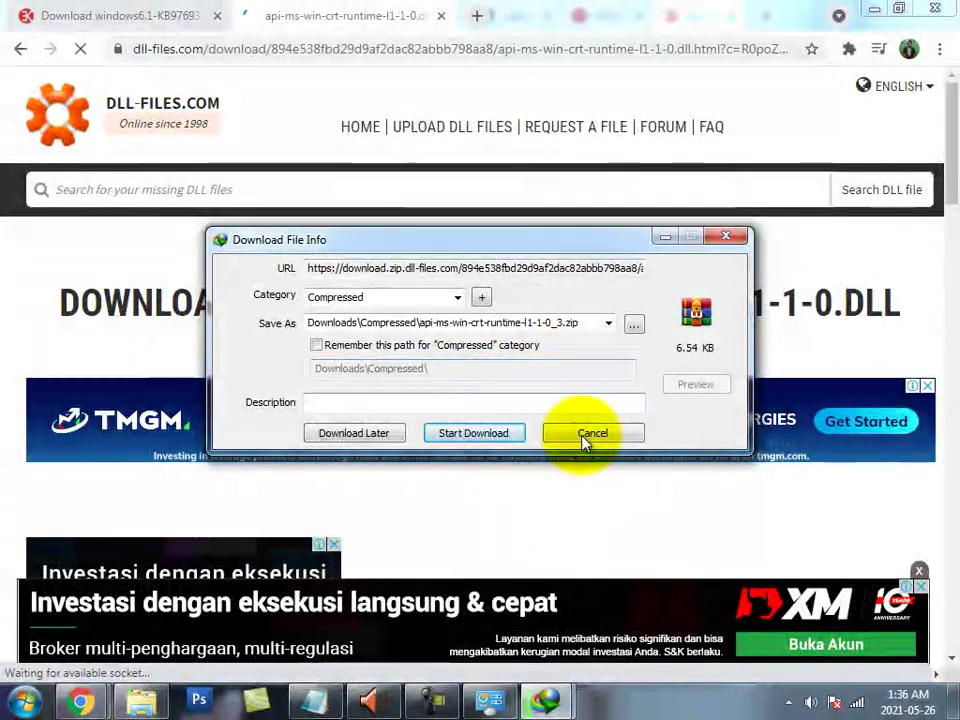
click(474, 432)
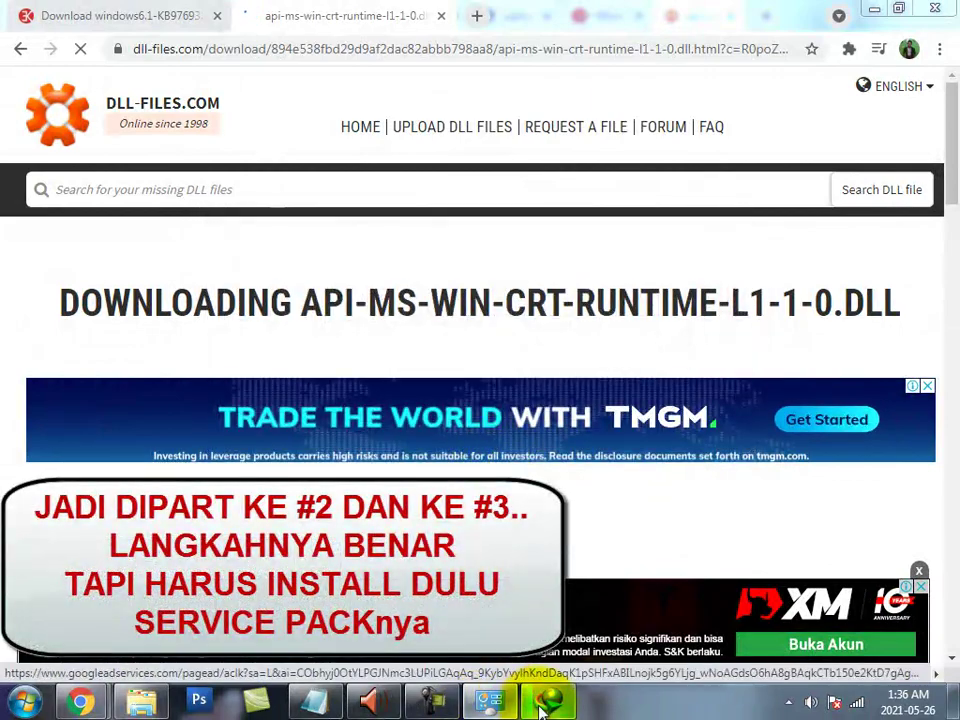
Bring up the download status window of windows6.1-KB976932-X64.exe, reposition it and check the download's progress
click(544, 703)
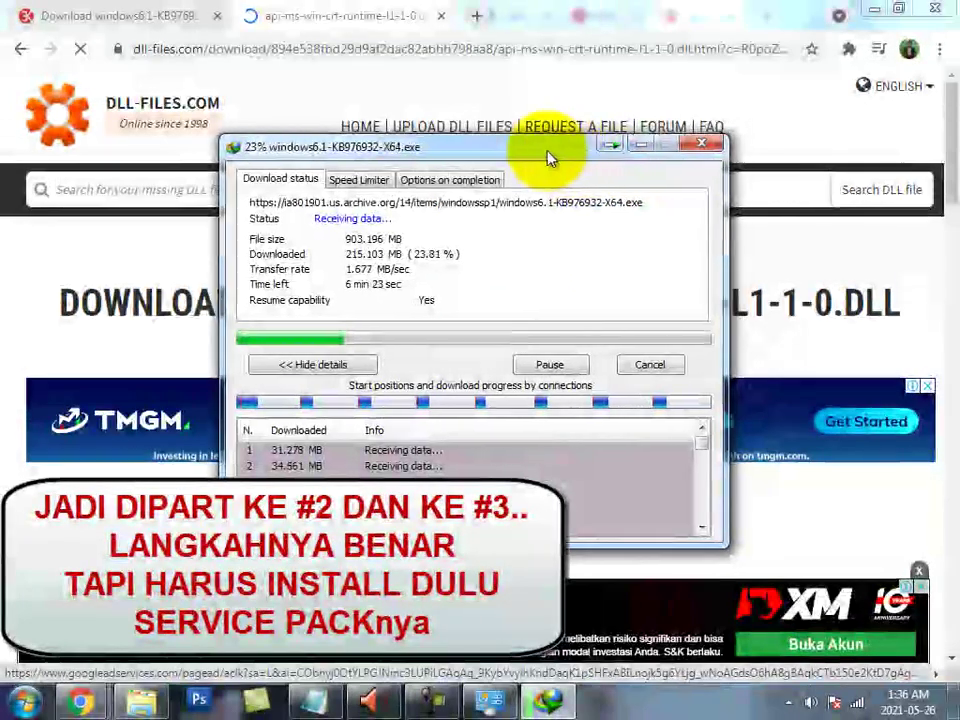
drag(547, 157, 343, 118)
click(438, 108)
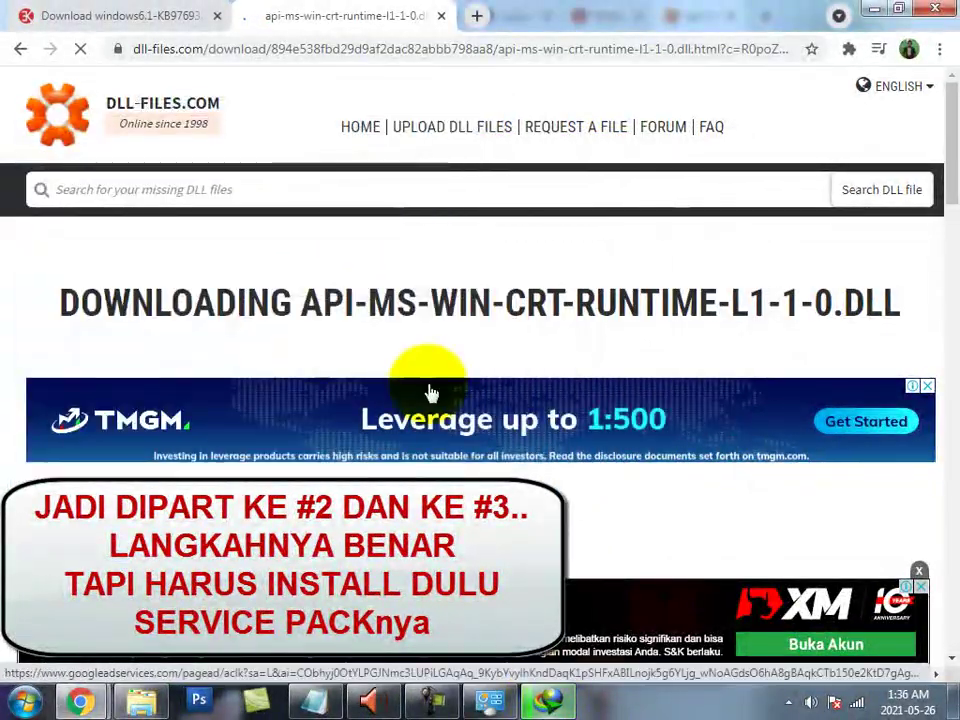
click(544, 700)
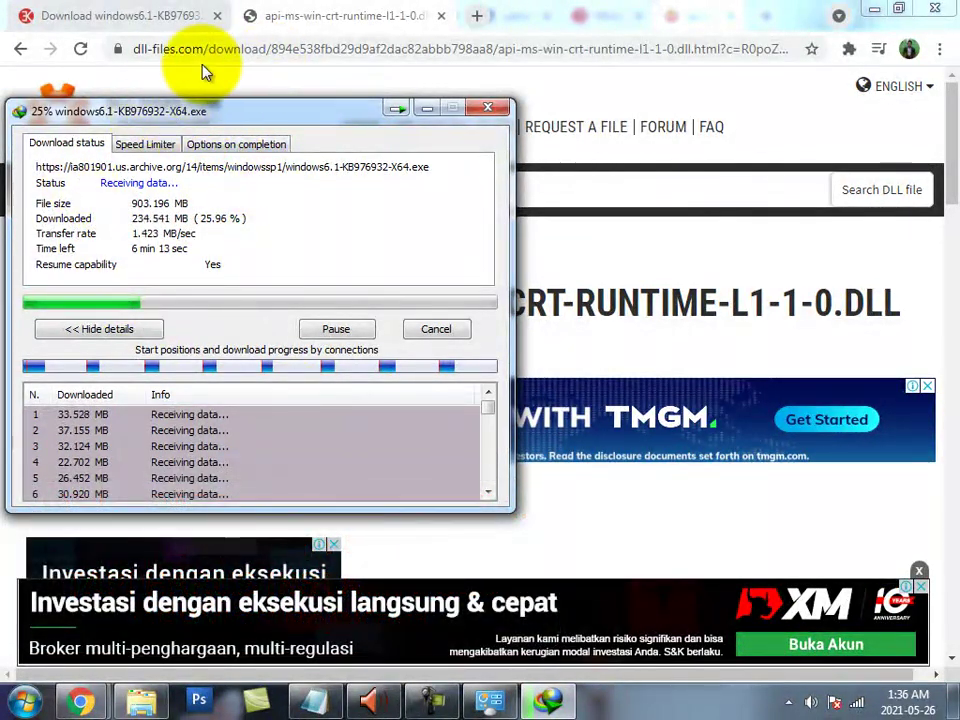
drag(187, 108, 347, 74)
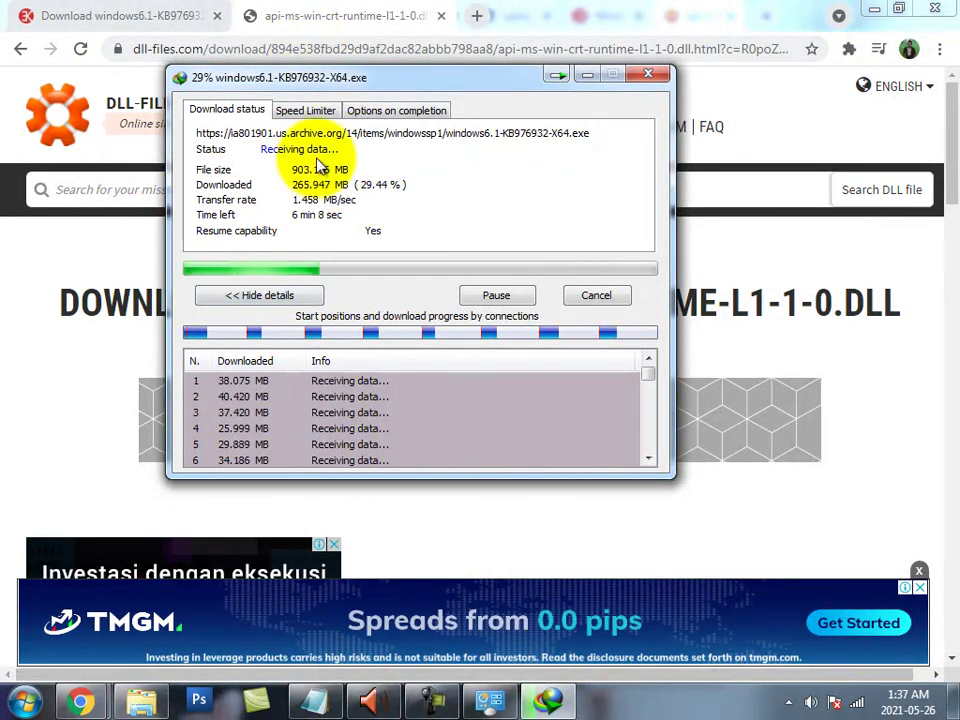
Create a folder named part4 in Downloads and move the api-ms-win-crt-runtime-l1-1-0_3 archive from Compressed into it
click(150, 703)
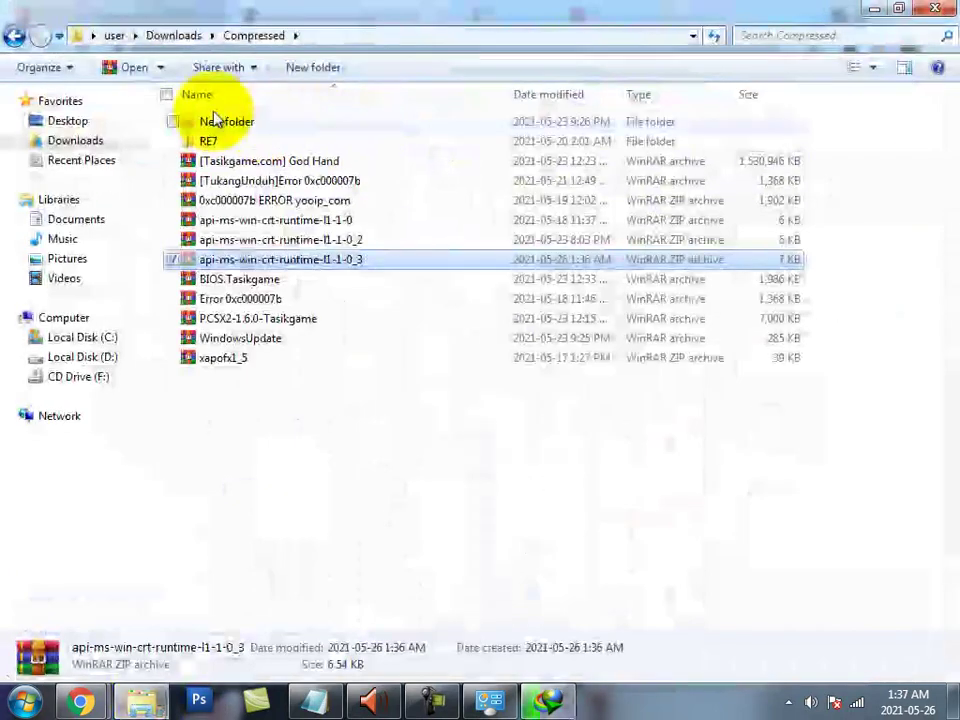
click(188, 35)
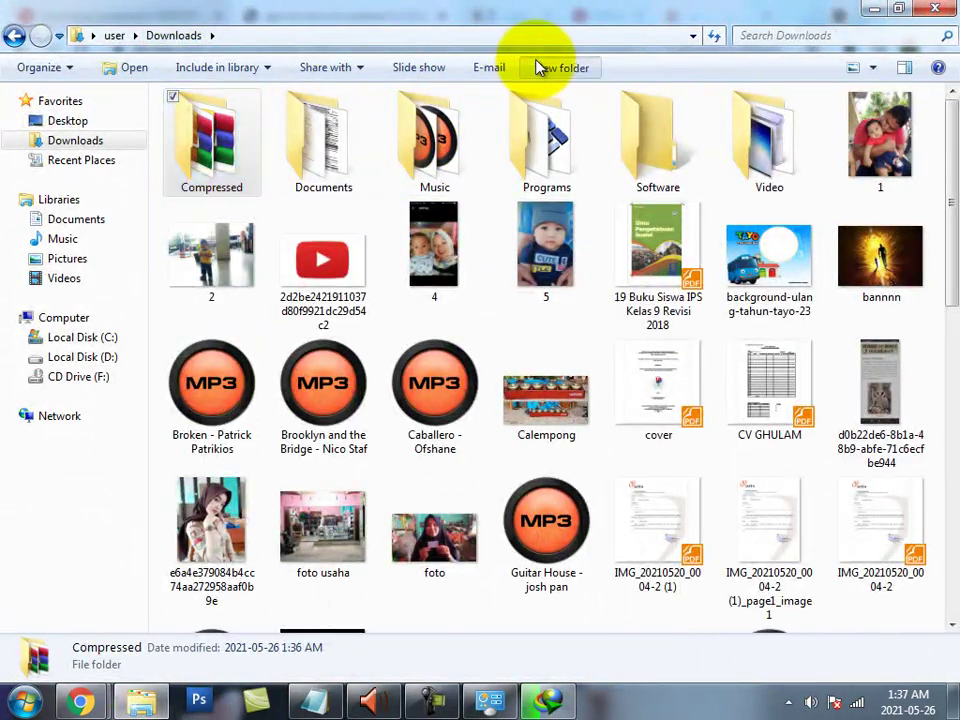
click(540, 67)
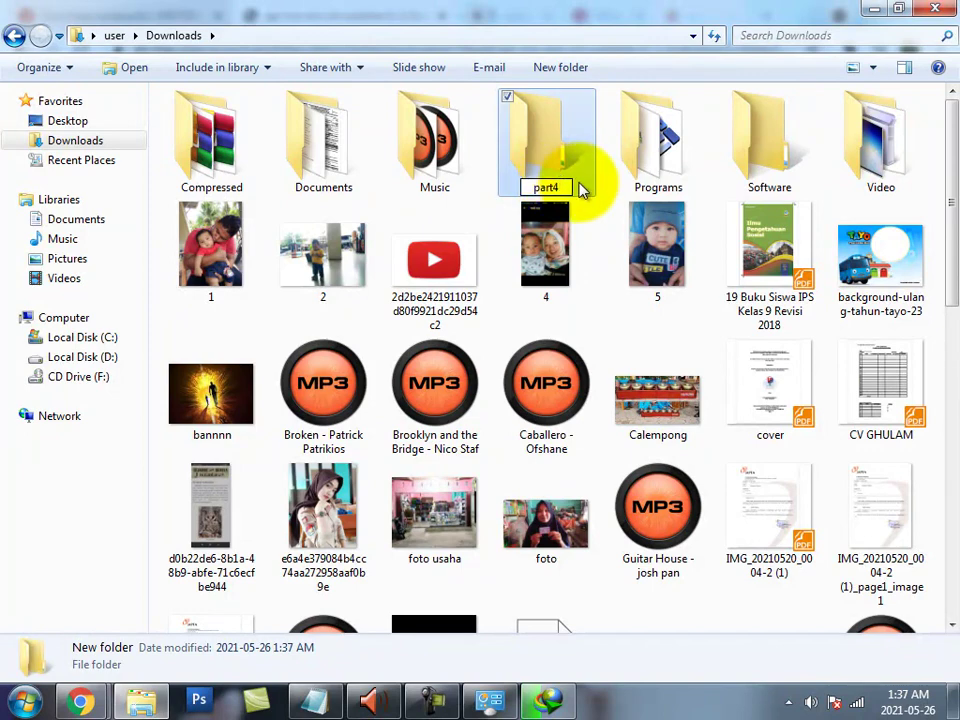
key(Return)
double_click(546, 150)
key(ctrl+v)
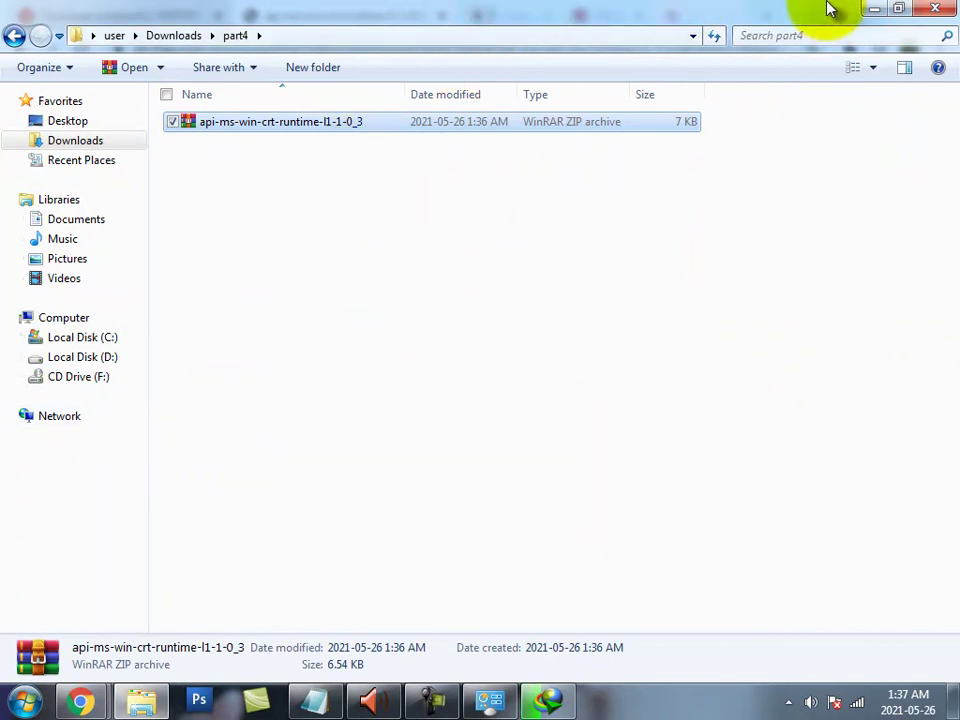
Return to the Service Pack 1 download page in the browser and check the download status of windows6.1-KB976932-X64.exe
click(874, 9)
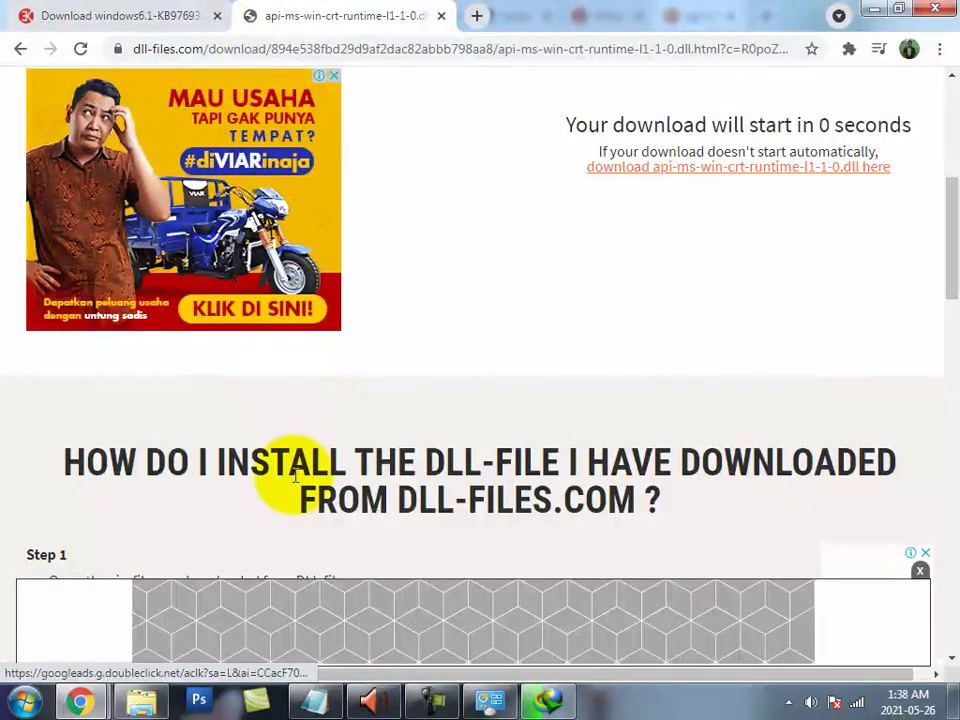
click(117, 10)
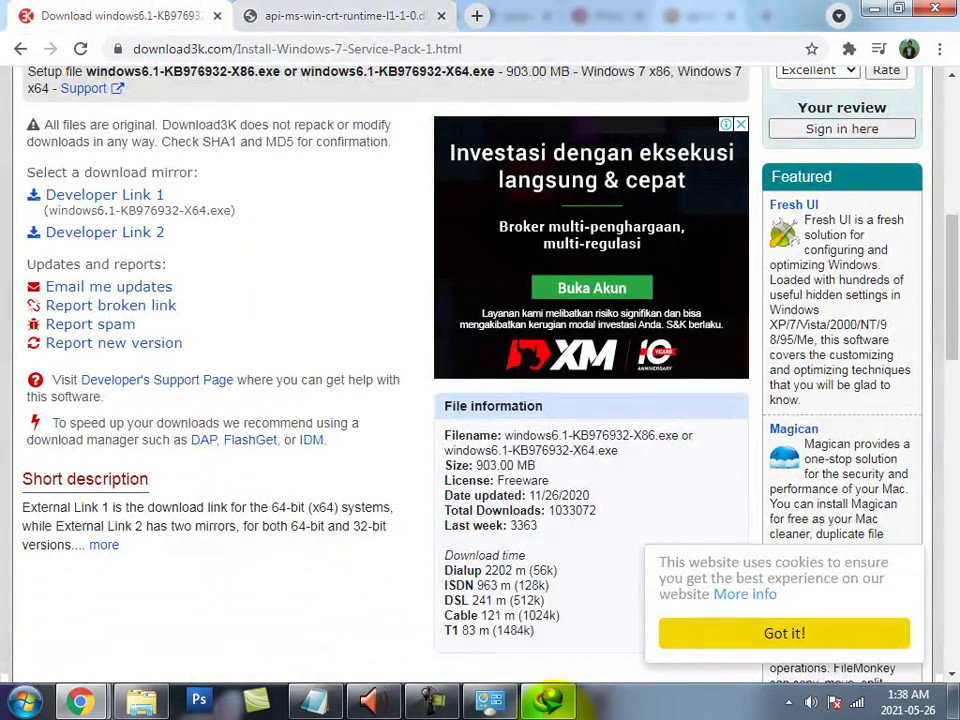
click(551, 698)
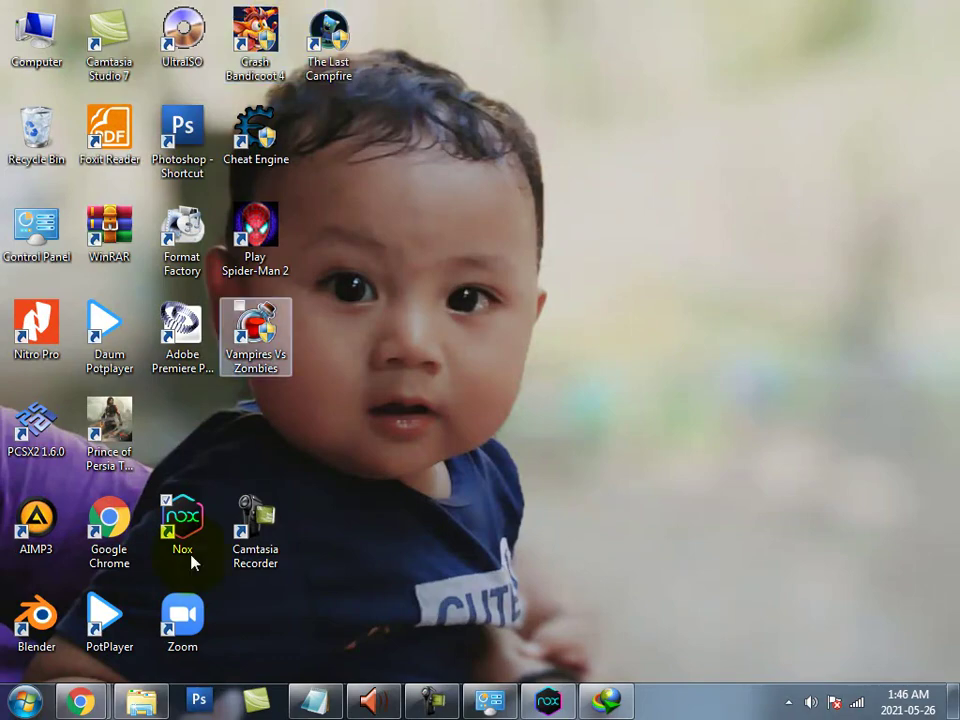
Move windows6.1-KB976932-X64 from Downloads\Programs into the Downloads\part4 folder
click(145, 704)
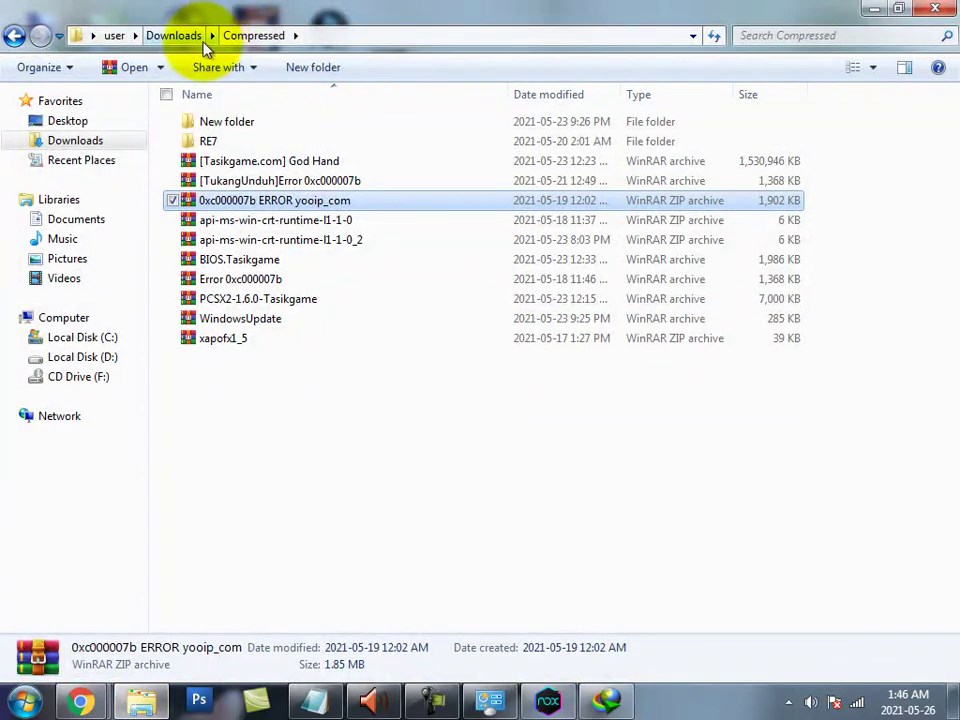
click(214, 35)
click(368, 280)
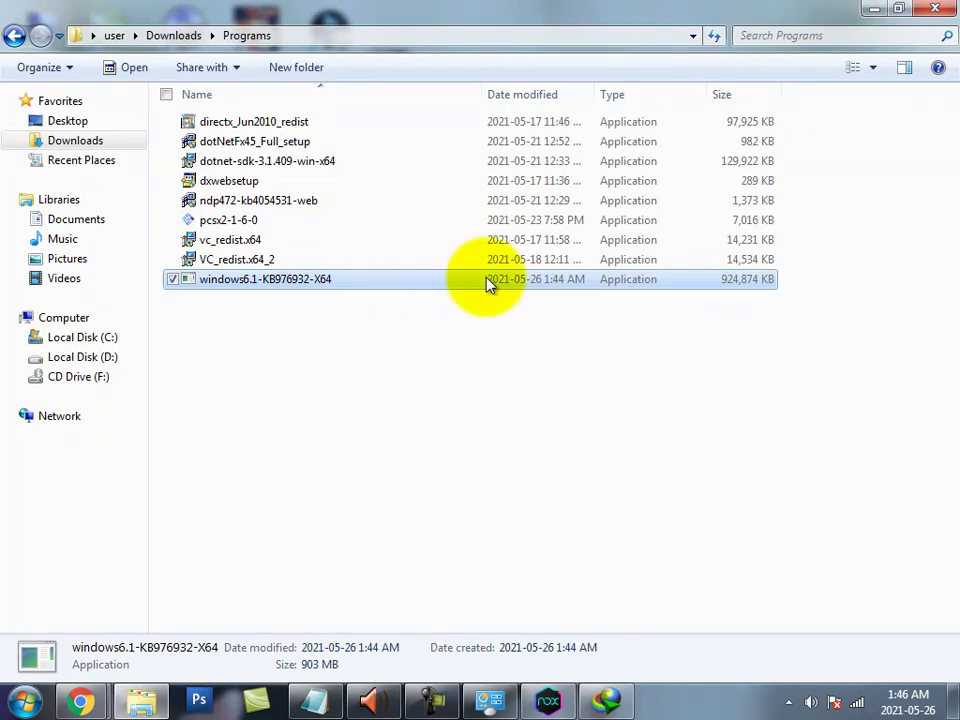
click(188, 36)
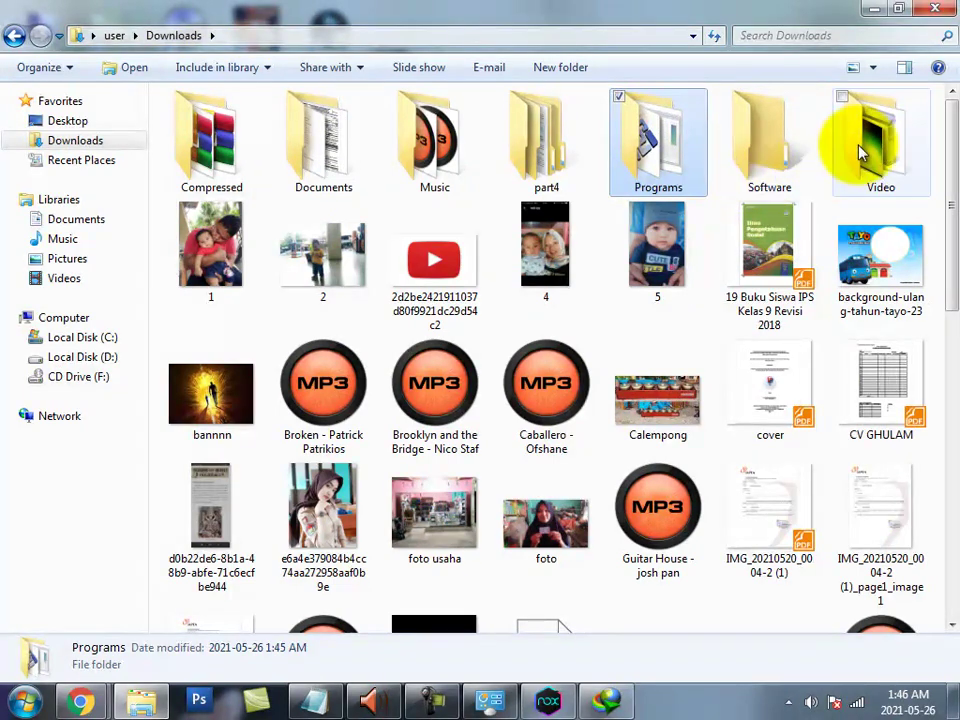
double_click(540, 160)
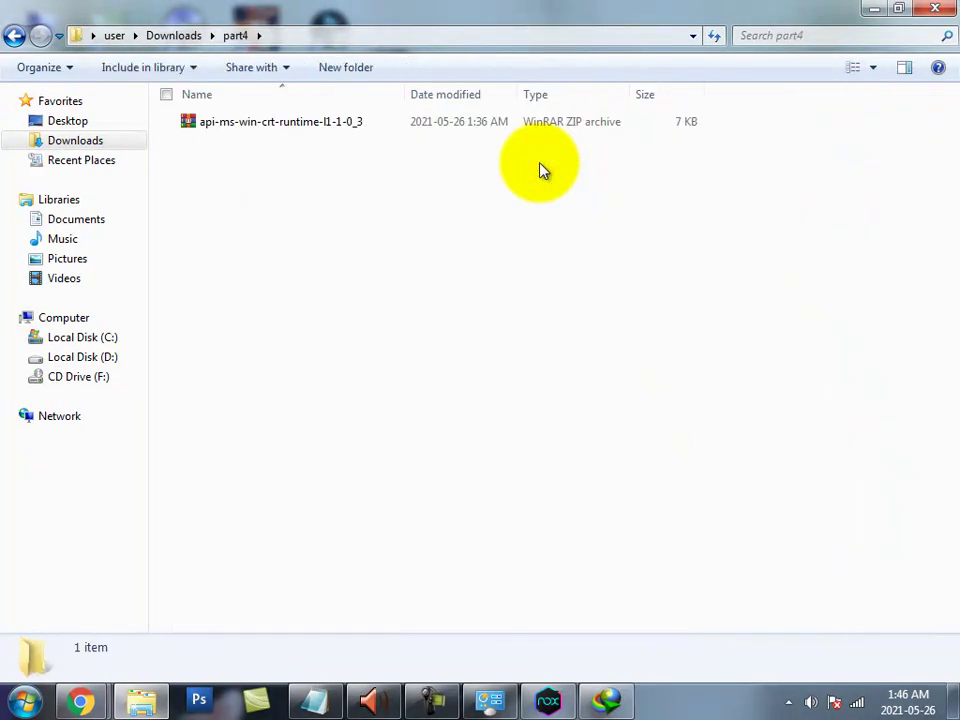
right_click(375, 172)
click(433, 296)
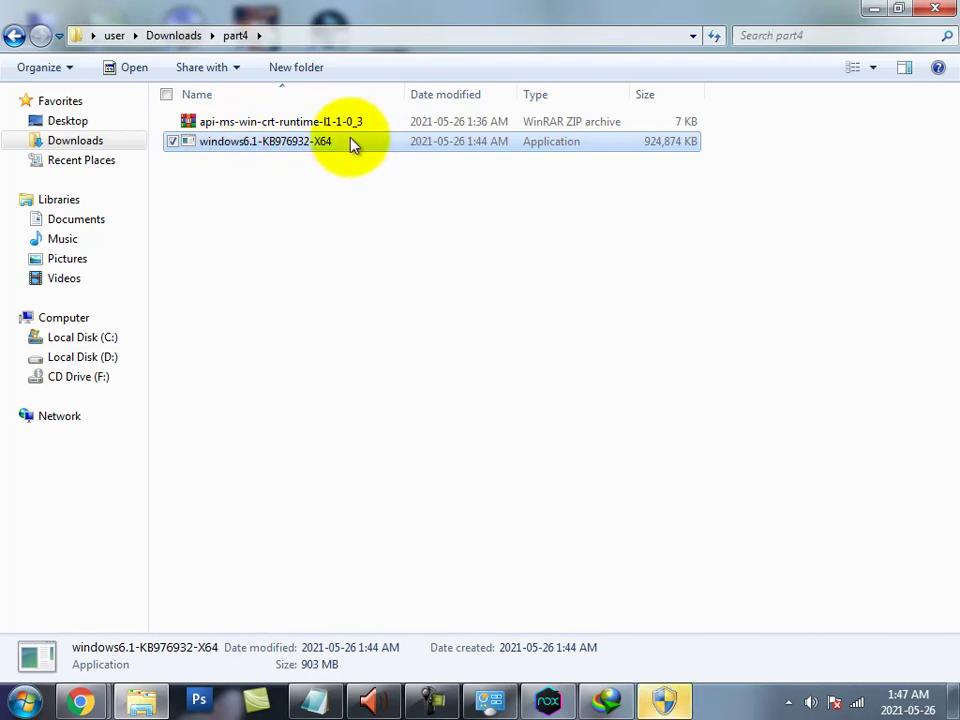
Run windows6.1-KB976932-X64 as administrator and install Windows 7 Service Pack 1 with the automatic computer restart turned off
right_click(286, 146)
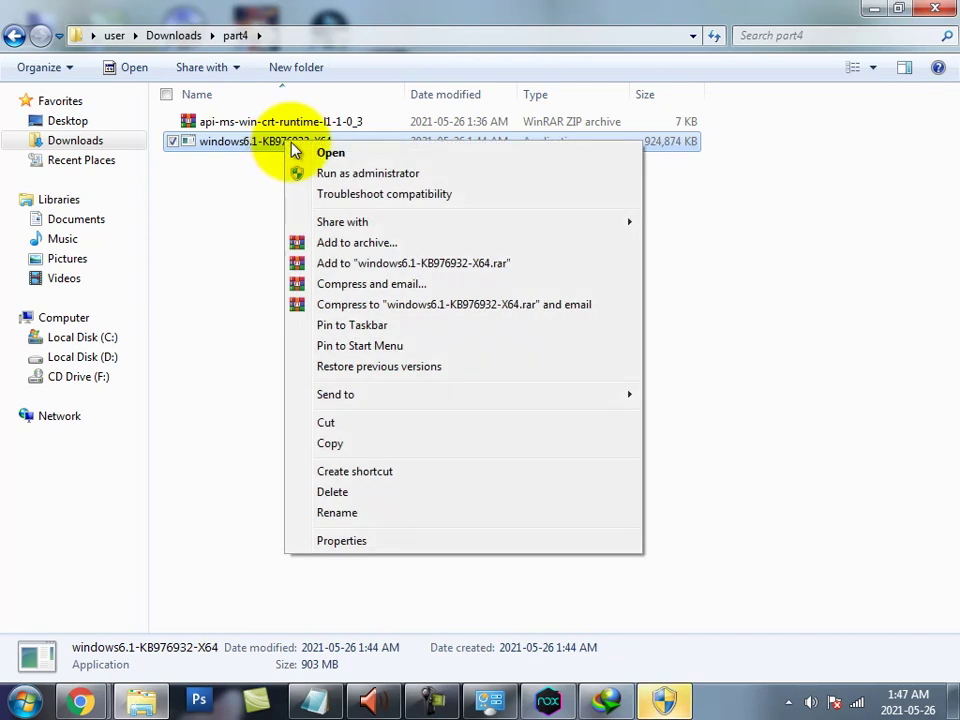
click(365, 174)
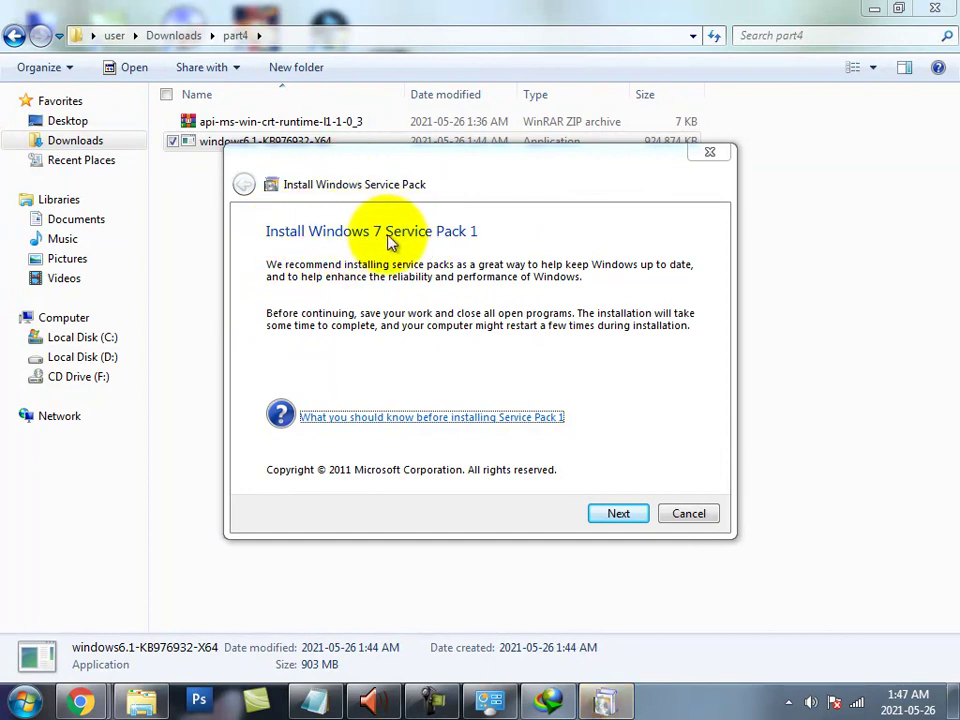
click(620, 514)
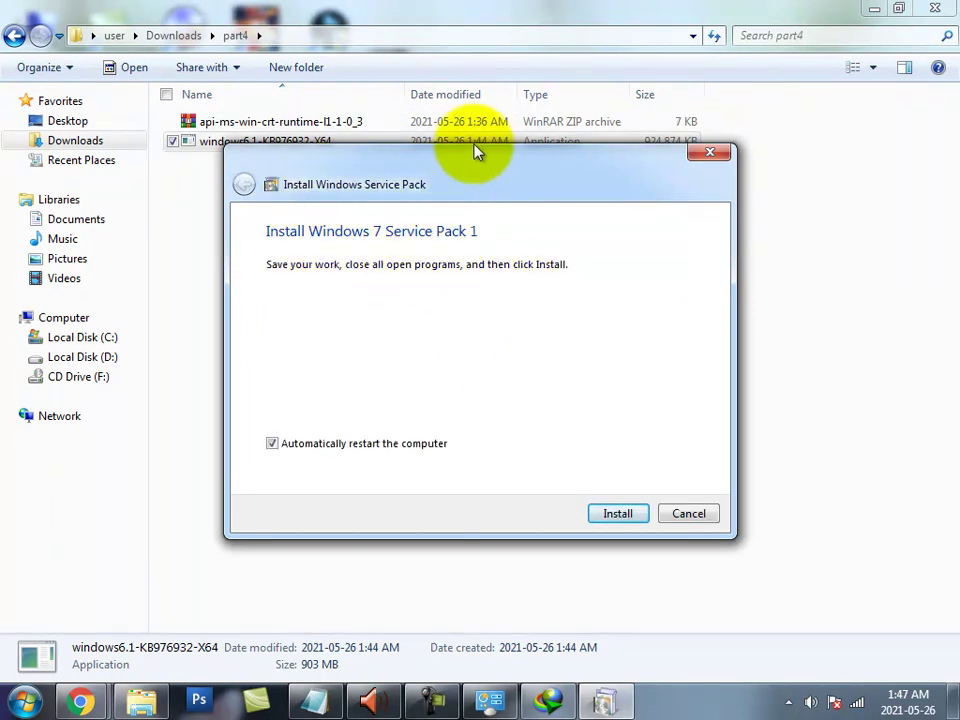
click(274, 446)
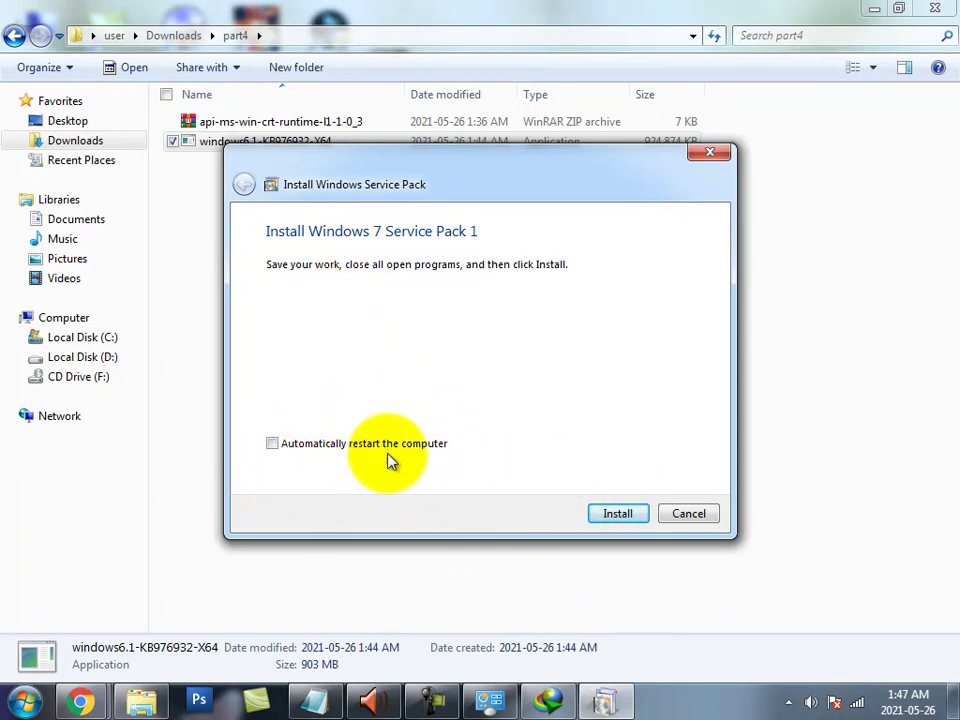
click(617, 514)
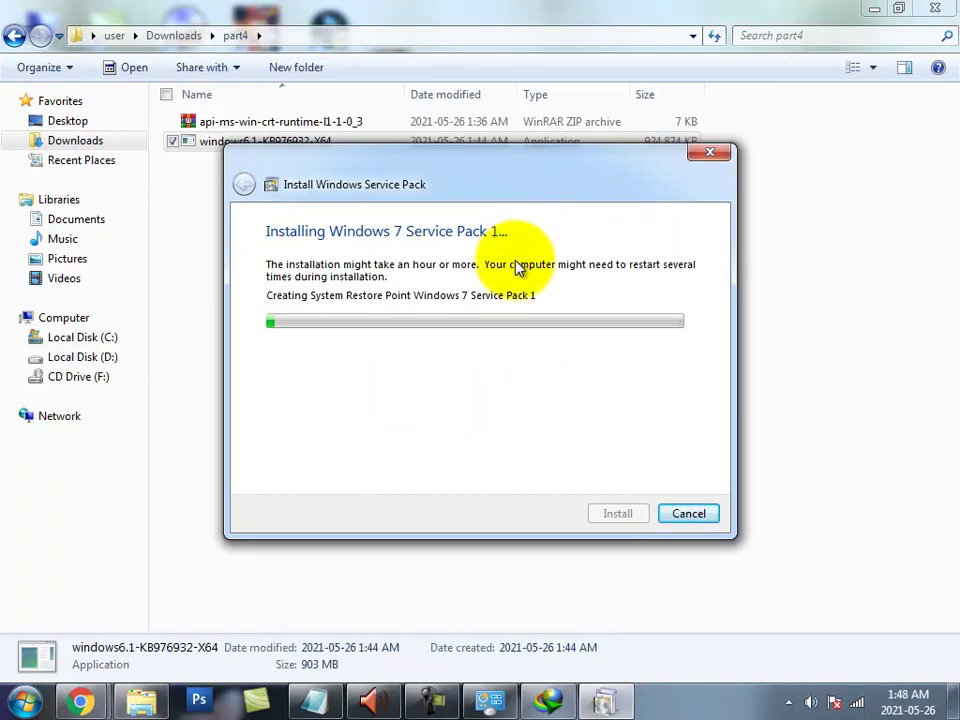
click(437, 700)
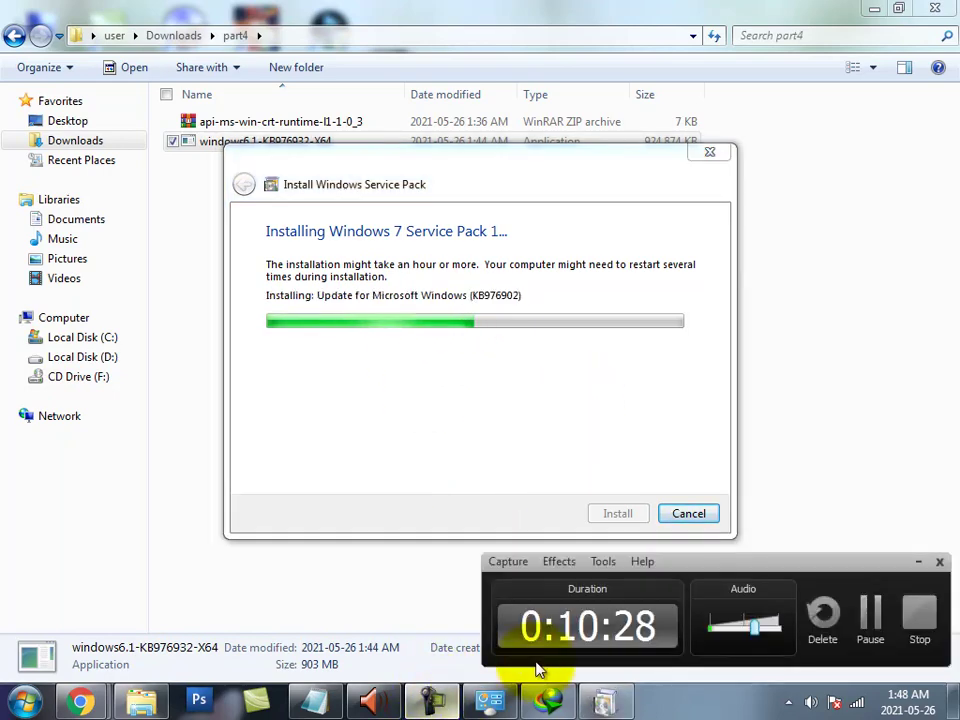
click(913, 638)
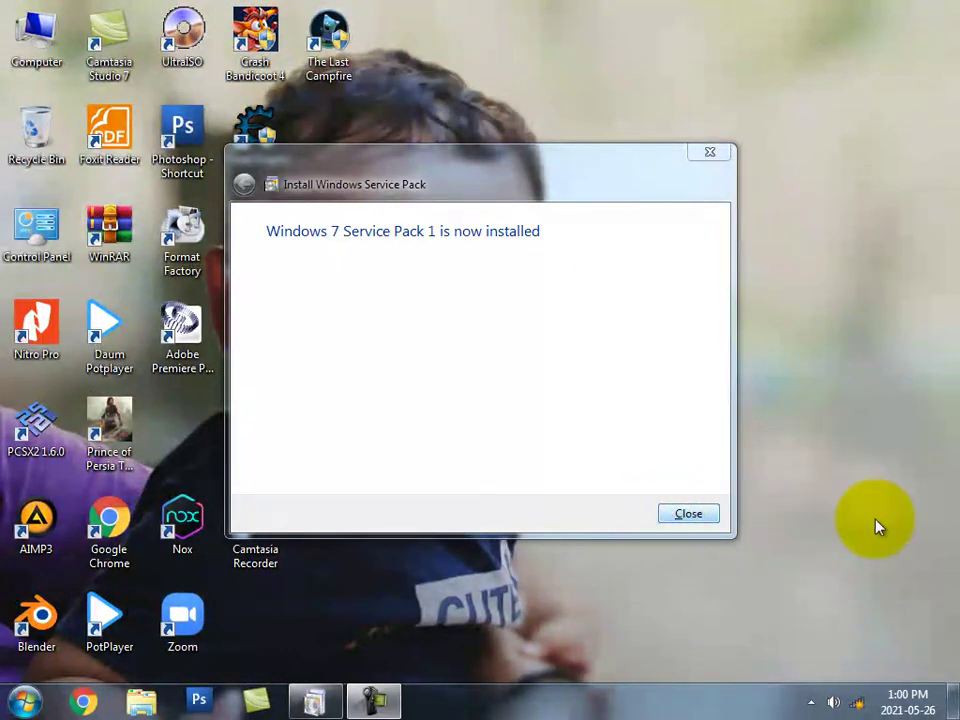
Close the Service Pack 1 installer and check the system information in the Computer properties
click(686, 514)
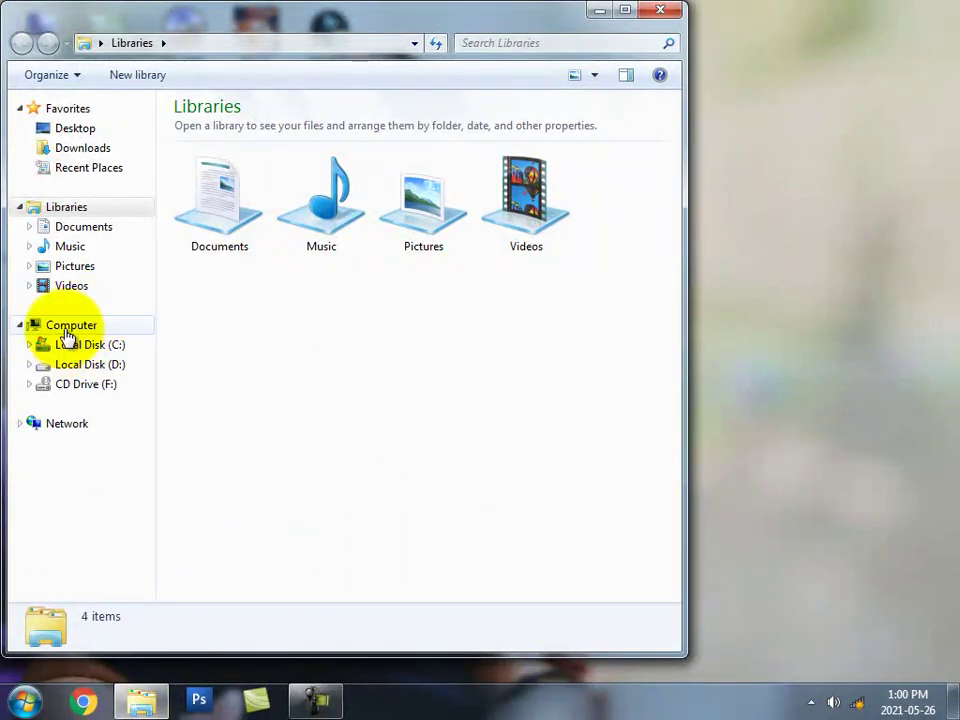
right_click(62, 333)
click(141, 549)
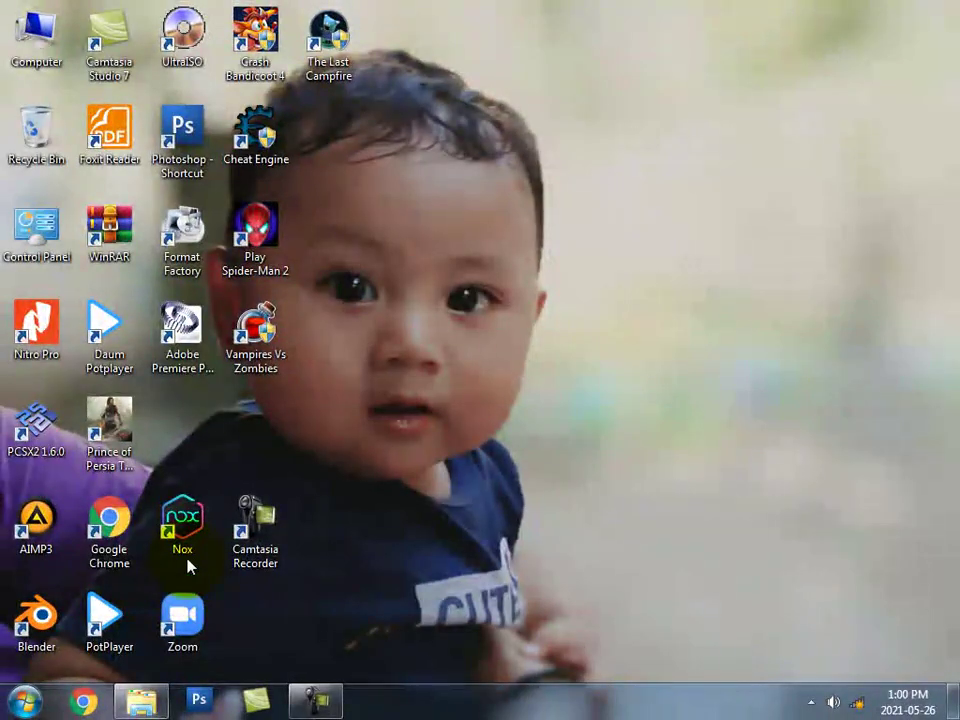
Launch PCSX2 1.6.0 from the desktop to test it and dismiss the error dialog
double_click(58, 455)
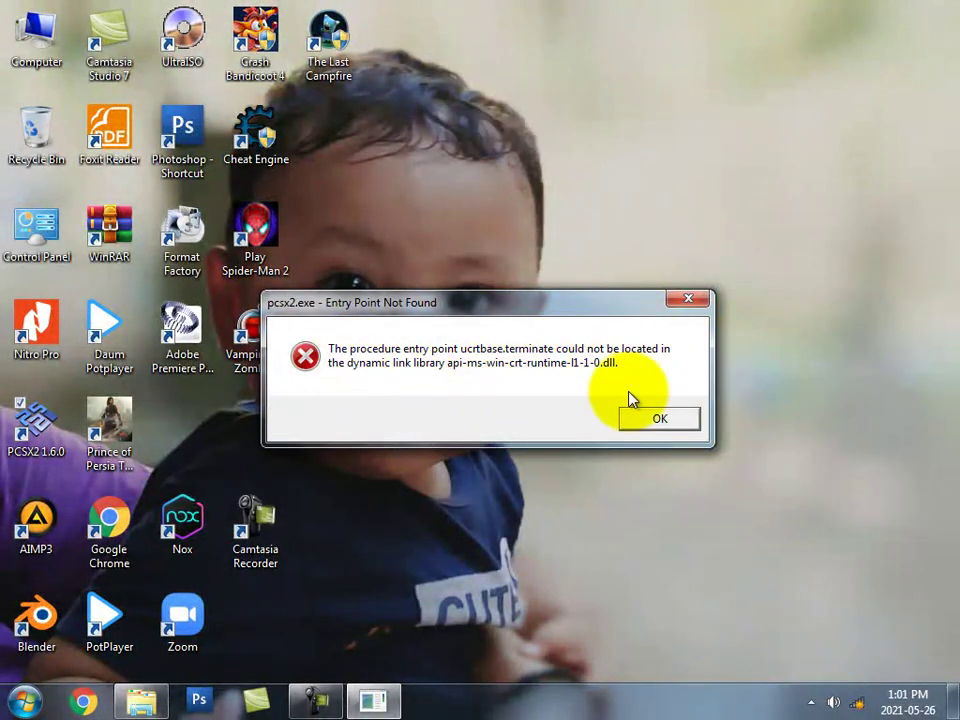
click(660, 420)
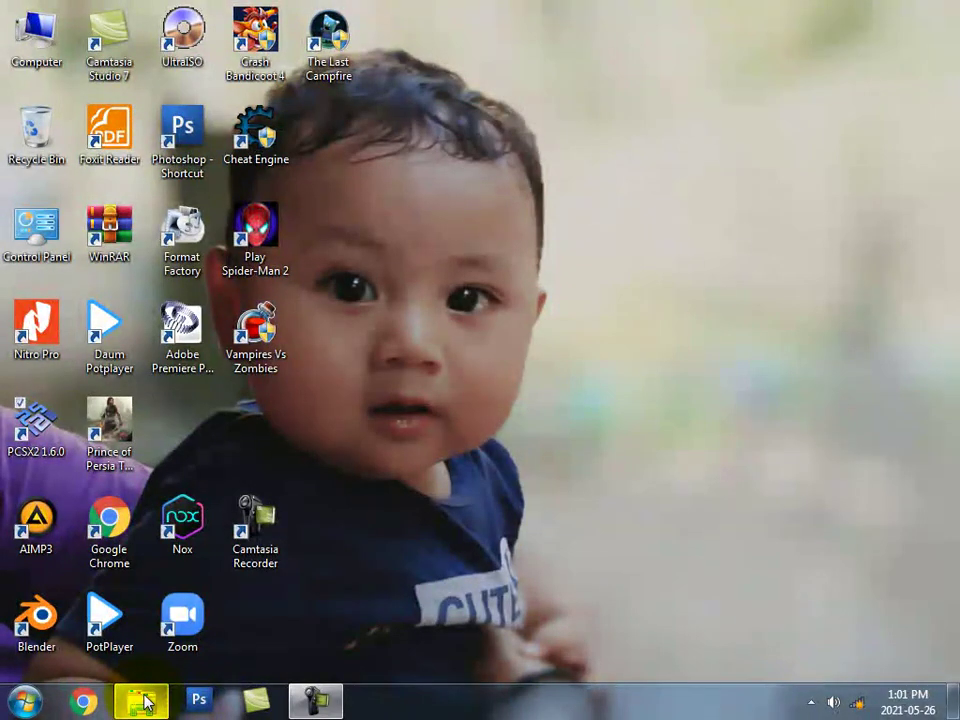
Extract the api-ms-win-crt-runtime-l1-1-0_3 archive directly into the Downloads\part4 folder
click(140, 700)
click(354, 133)
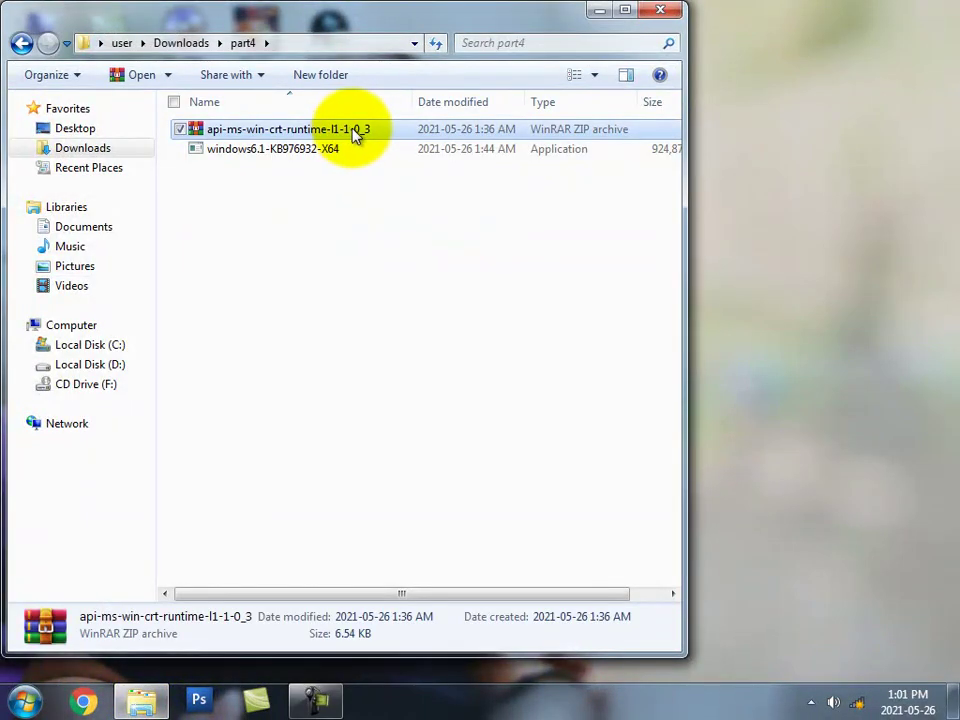
right_click(350, 131)
click(431, 204)
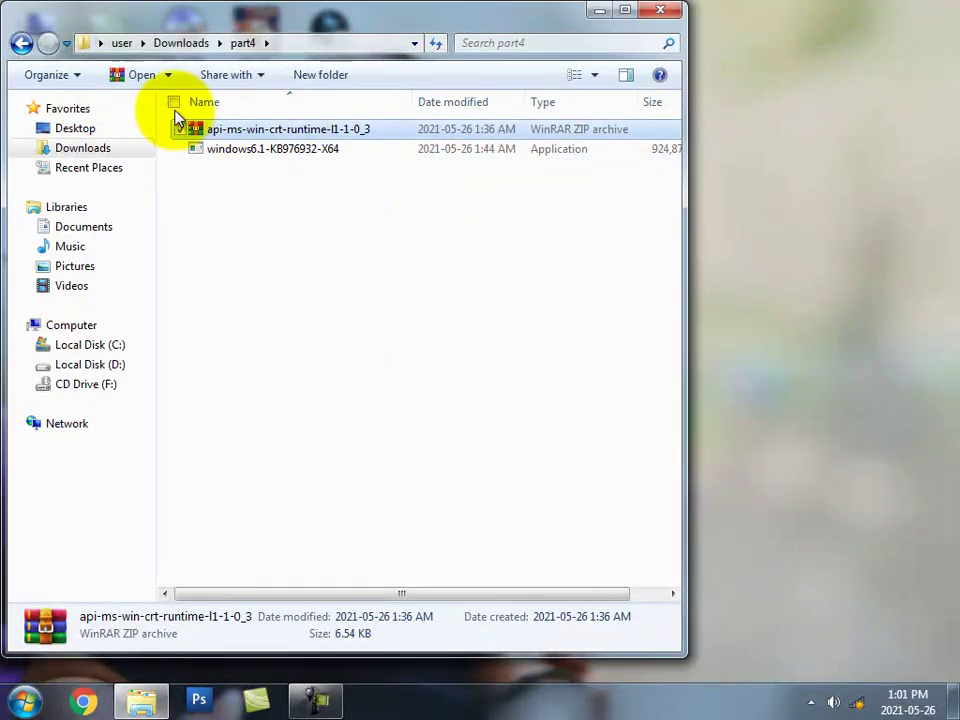
Copy api-ms-win-crt-runtime-l1-1-0.dll from the part4 folder and open C:\Windows\System32
click(234, 130)
right_click(234, 133)
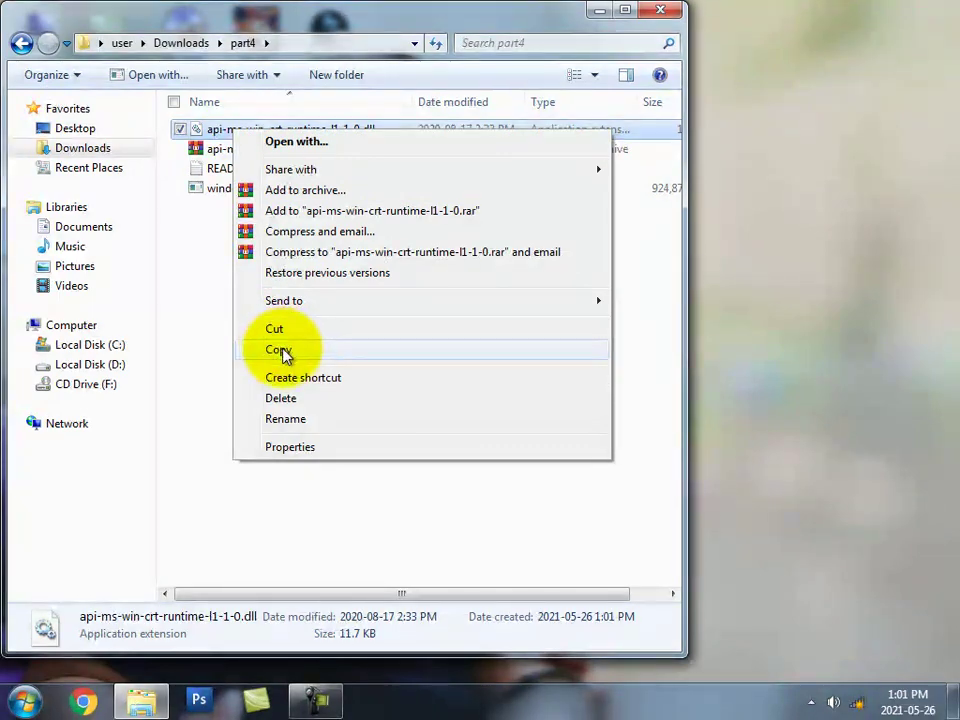
click(282, 351)
click(116, 350)
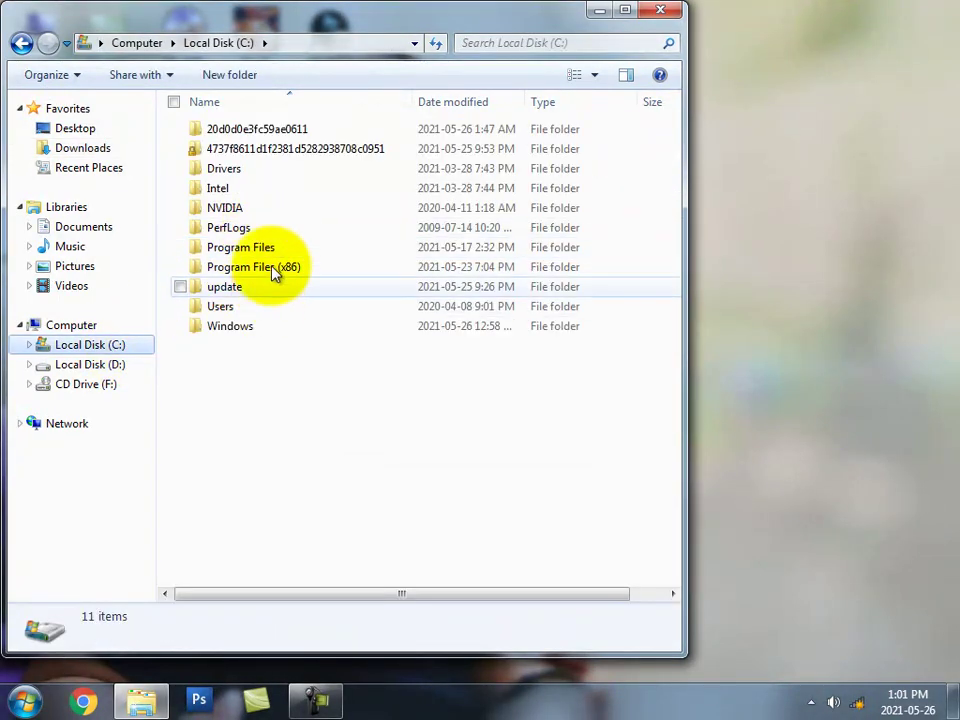
double_click(240, 326)
click(296, 310)
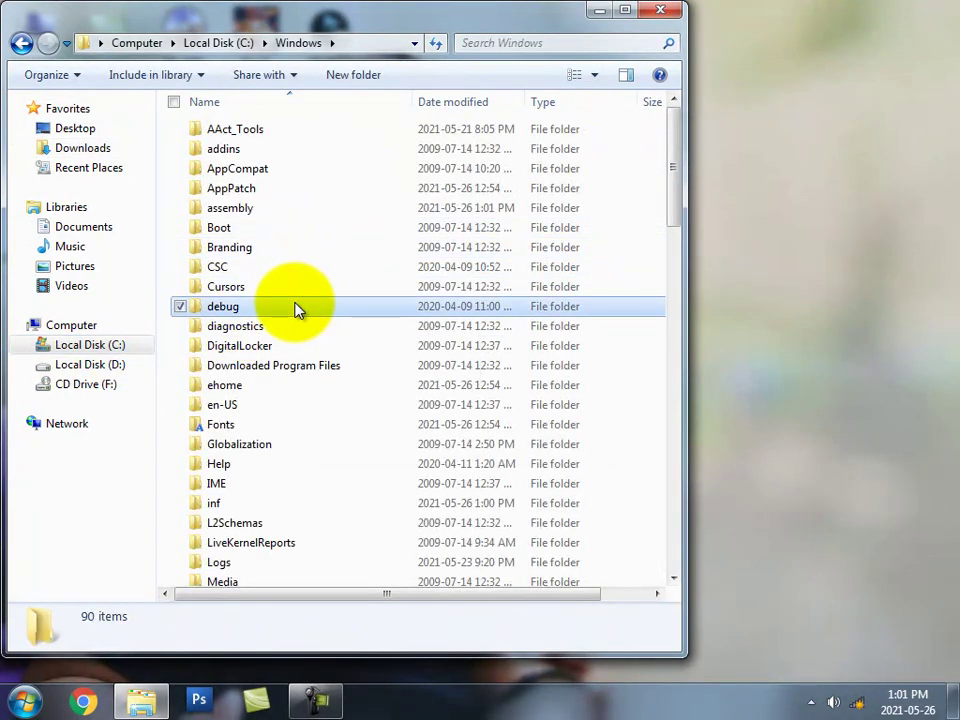
scroll(296, 310, down, 15)
scroll(296, 310, up, 3)
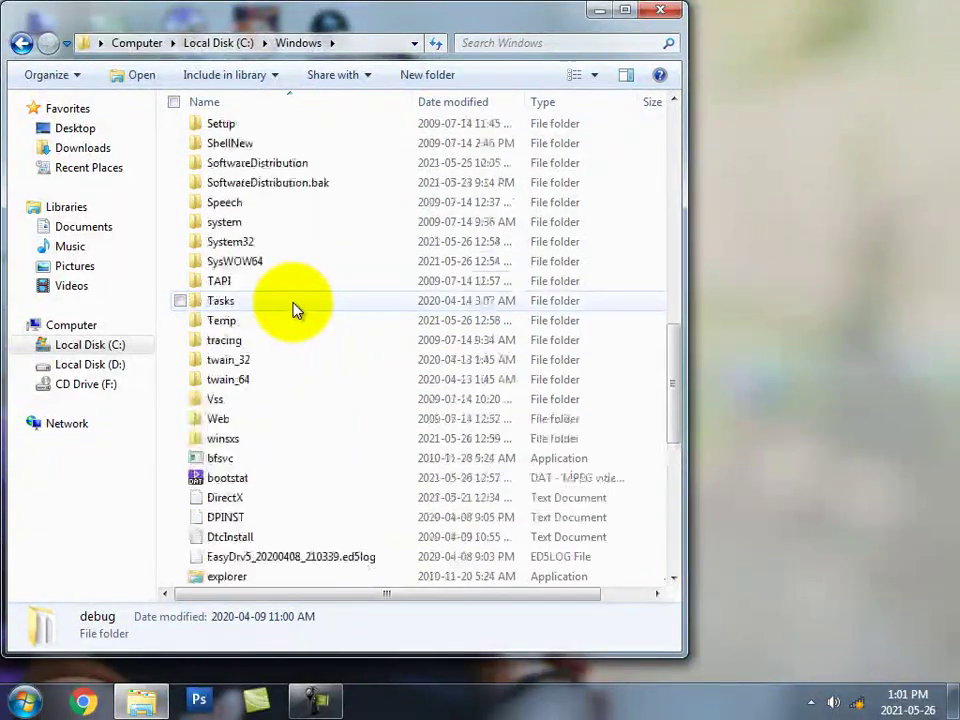
double_click(257, 242)
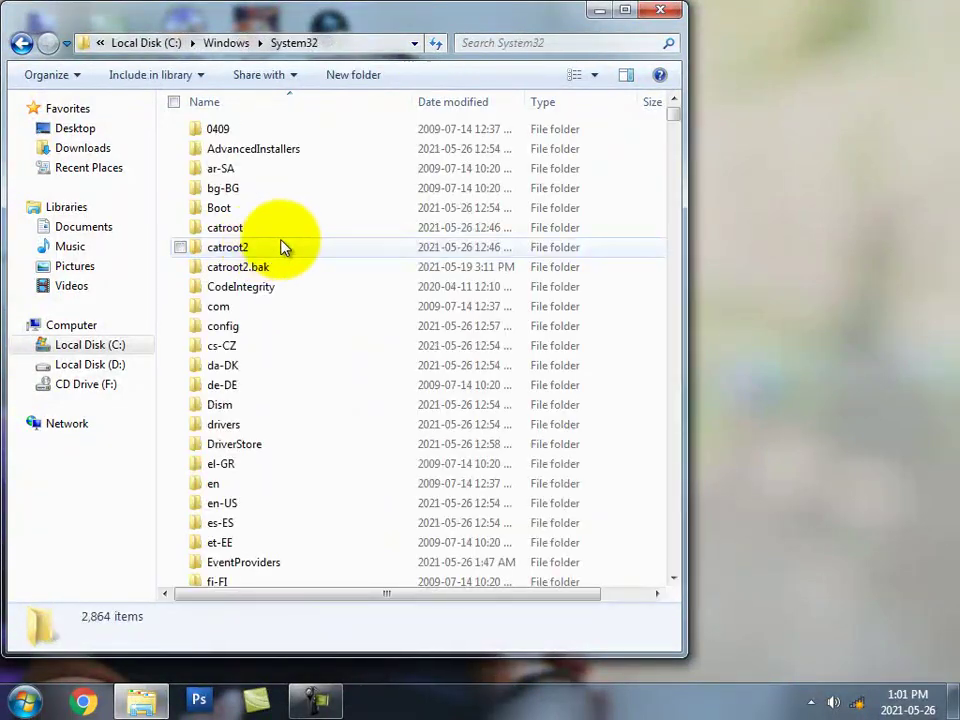
Paste api-ms-win-crt-runtime-l1-1-0.dll into System32, replacing the existing file of the same name
scroll(311, 317, down, 15)
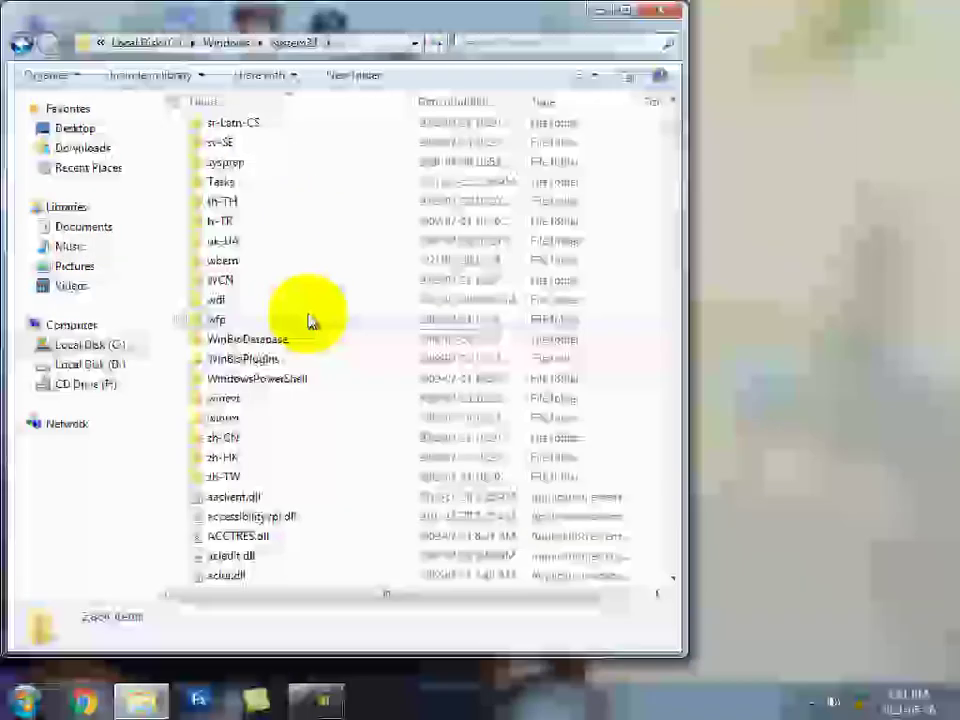
right_click(633, 243)
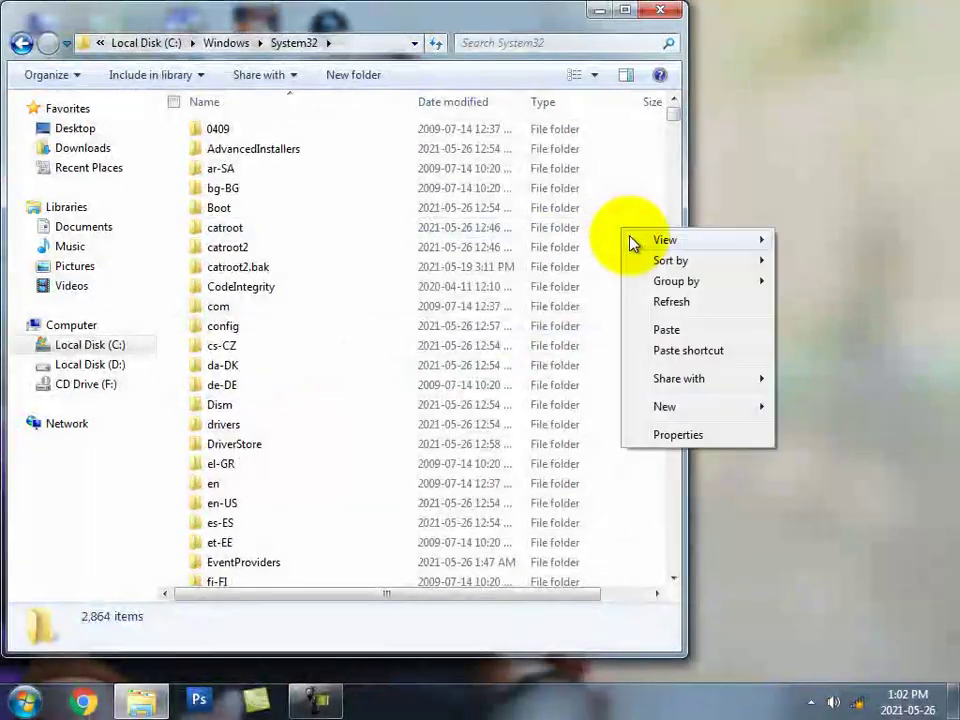
click(667, 330)
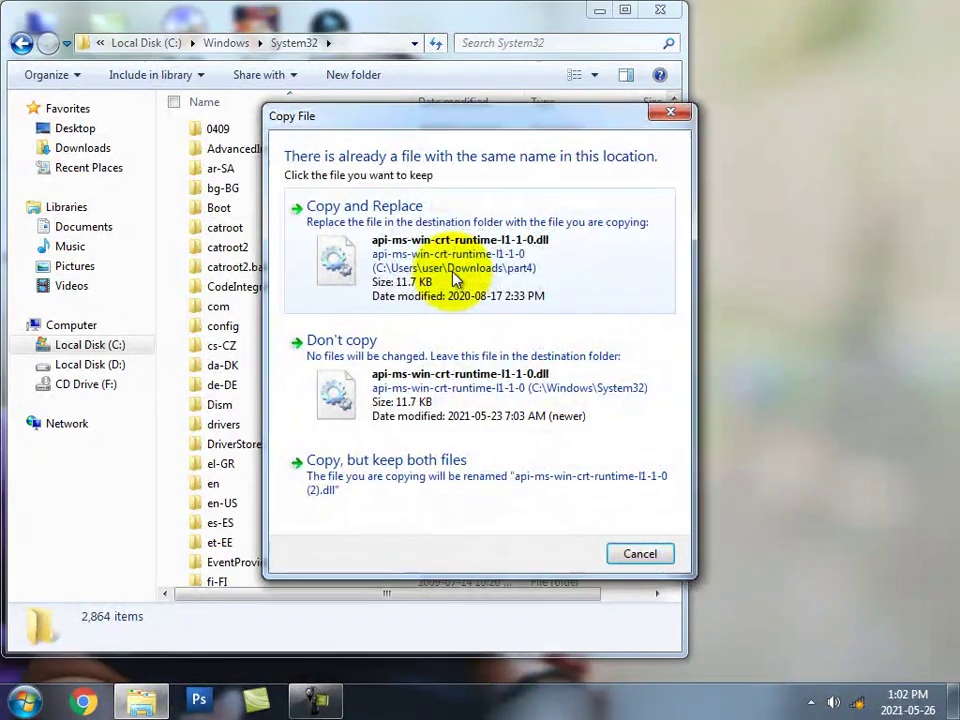
click(454, 272)
click(477, 438)
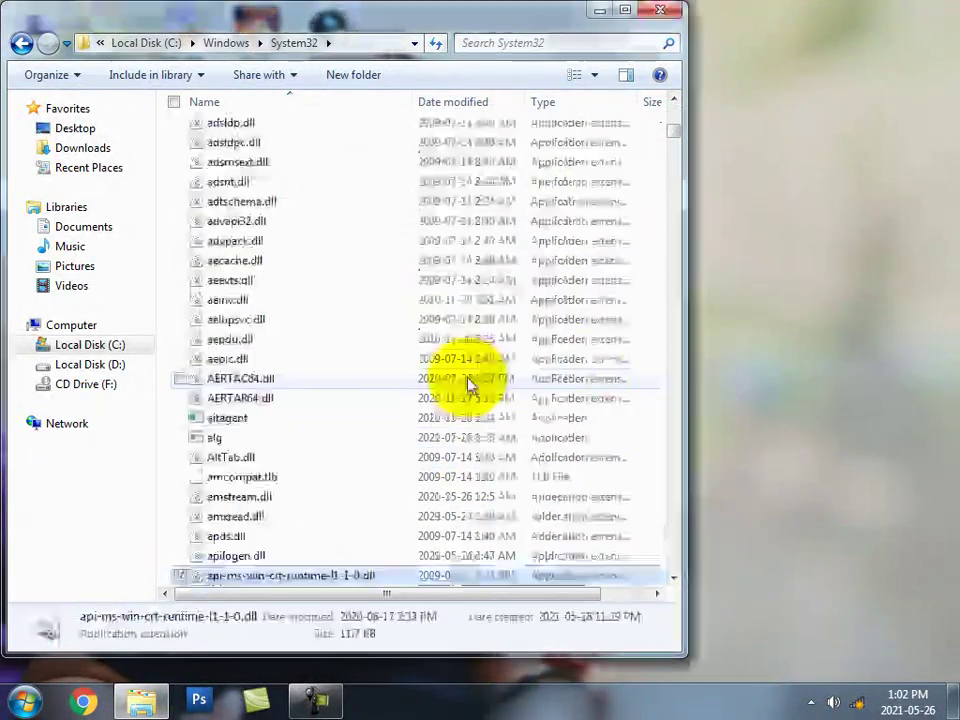
Minimize the System32 folder window and launch PCSX2 1.6.0 again to test it with the replaced DLL
click(601, 20)
double_click(36, 425)
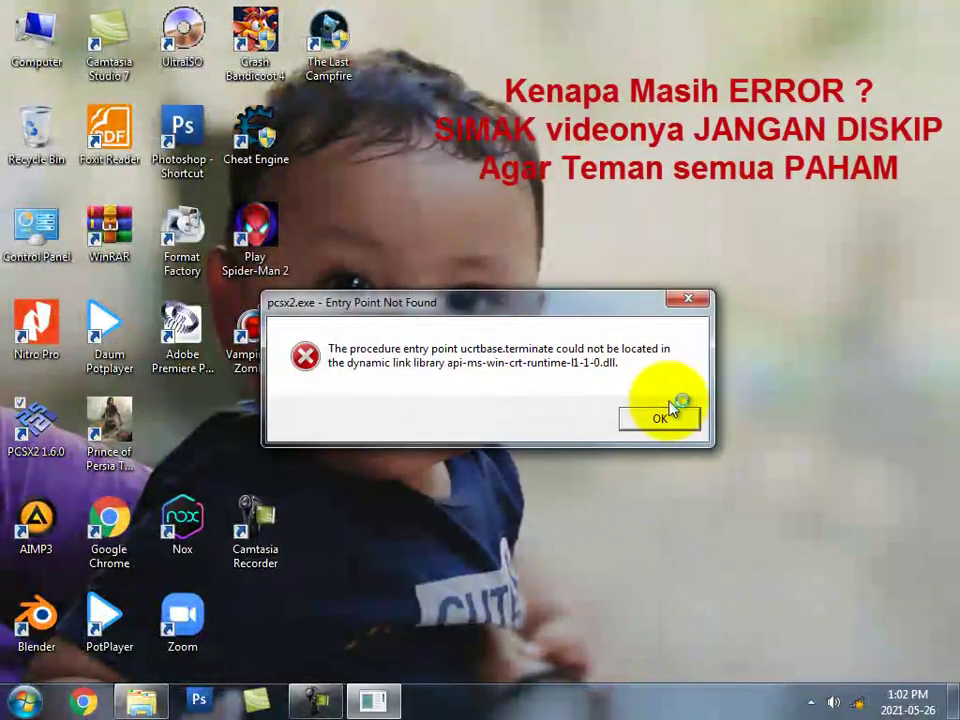
Dismiss the PCSX2 entry point error and open the C:\Windows\SysWOW64 folder
click(660, 420)
click(141, 700)
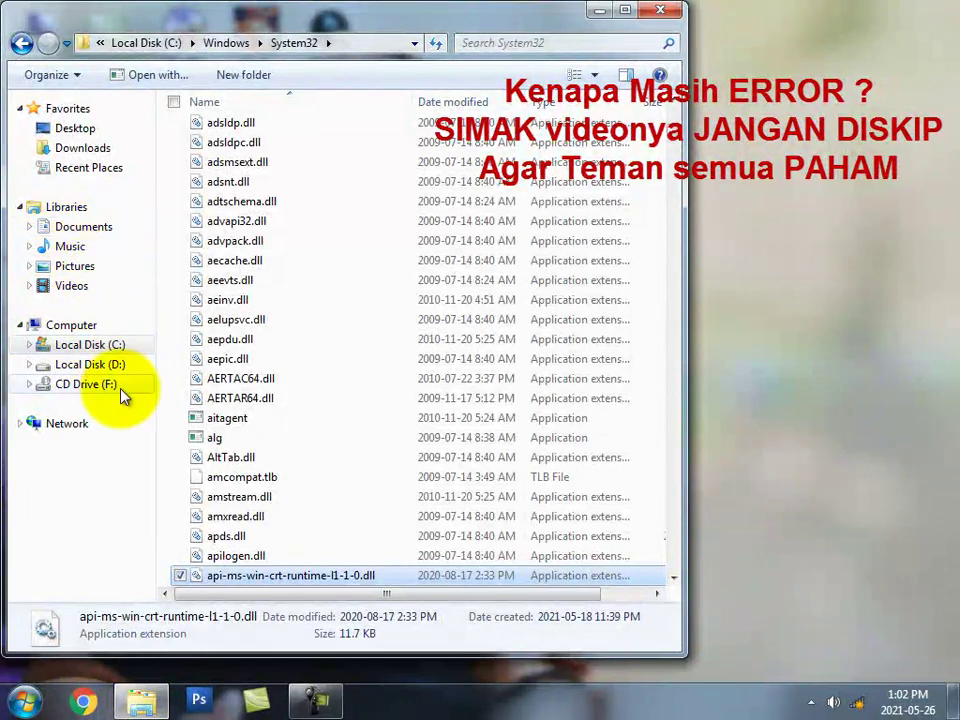
click(226, 43)
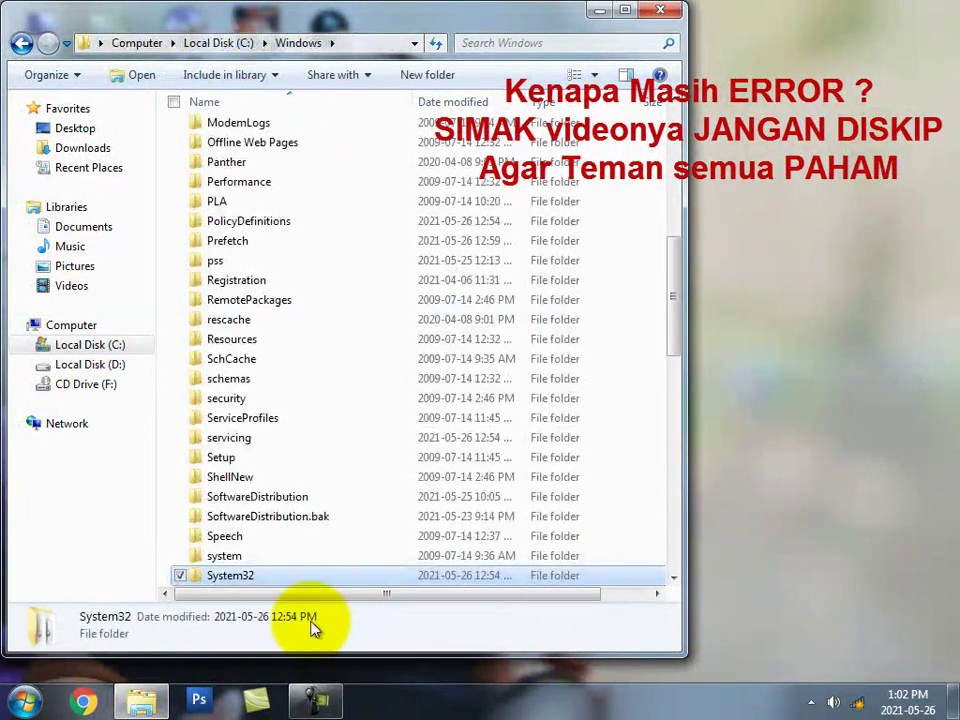
scroll(268, 575, down, 1)
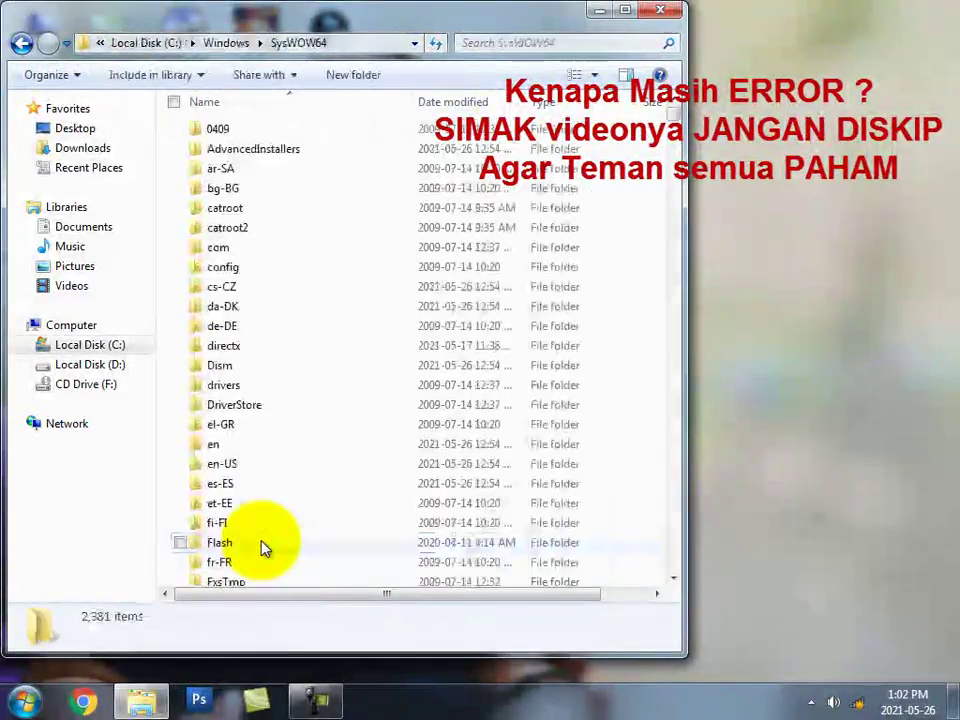
Paste api-ms-win-crt-runtime-l1-1-0.dll into SysWOW64, replacing the existing file of the same name
right_click(675, 345)
click(614, 413)
right_click(614, 413)
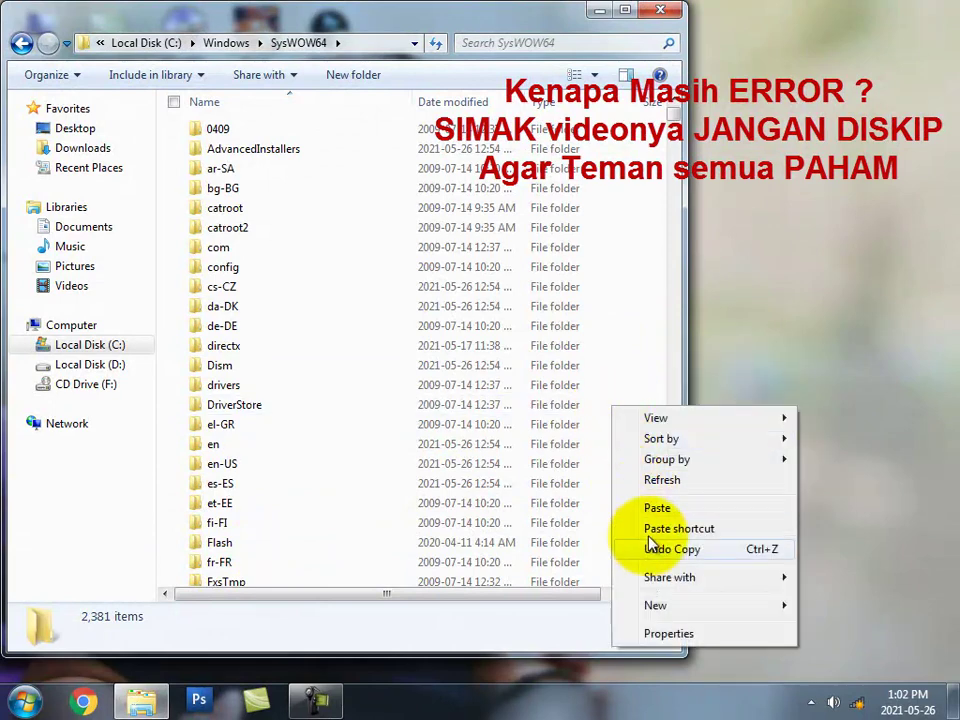
click(652, 505)
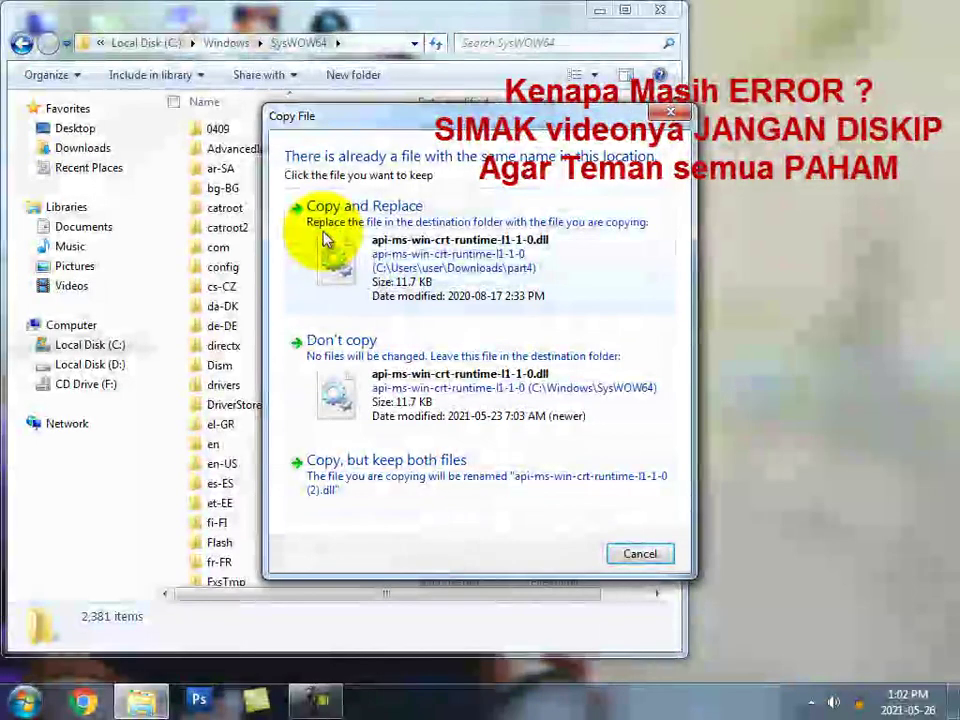
click(323, 237)
click(480, 427)
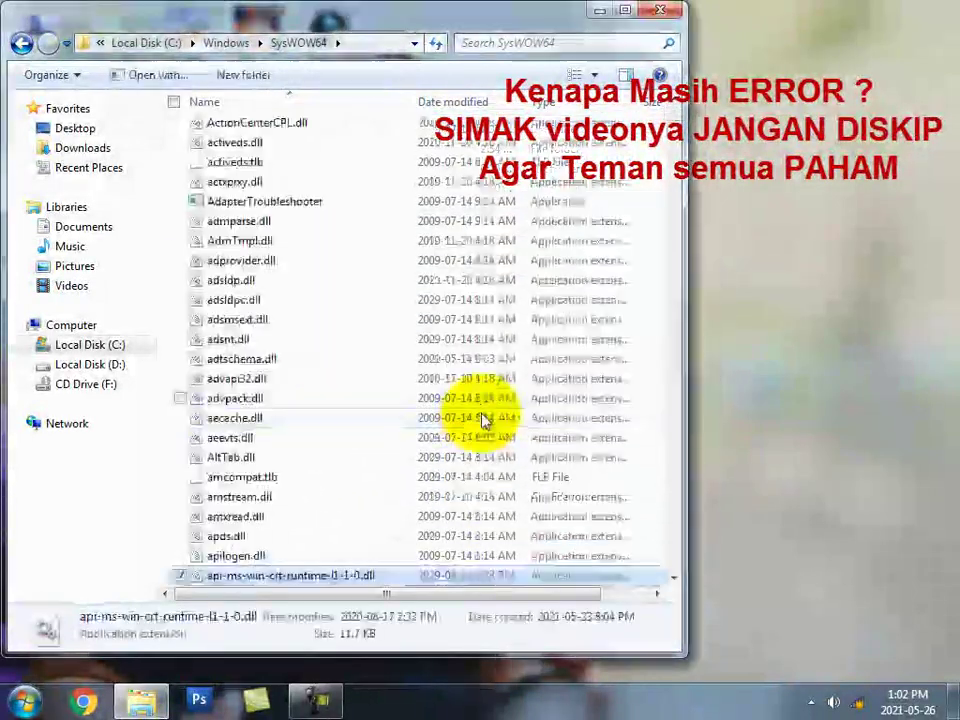
Minimize the SysWOW64 folder window, launch PCSX2 1.6.0 to test it, and dismiss the application error
click(596, 12)
double_click(36, 420)
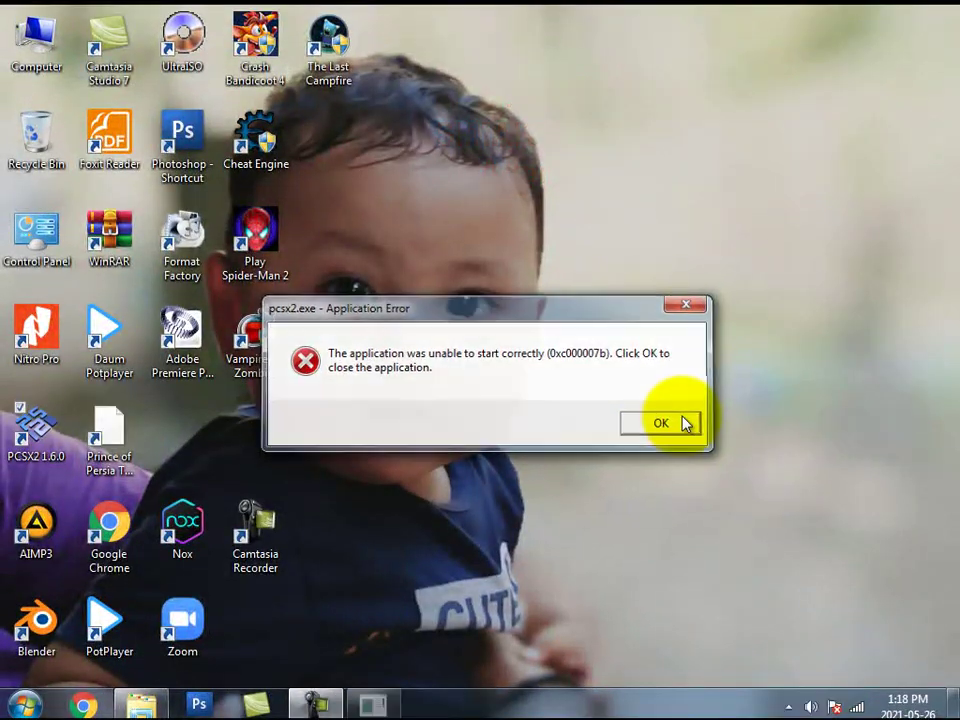
click(684, 423)
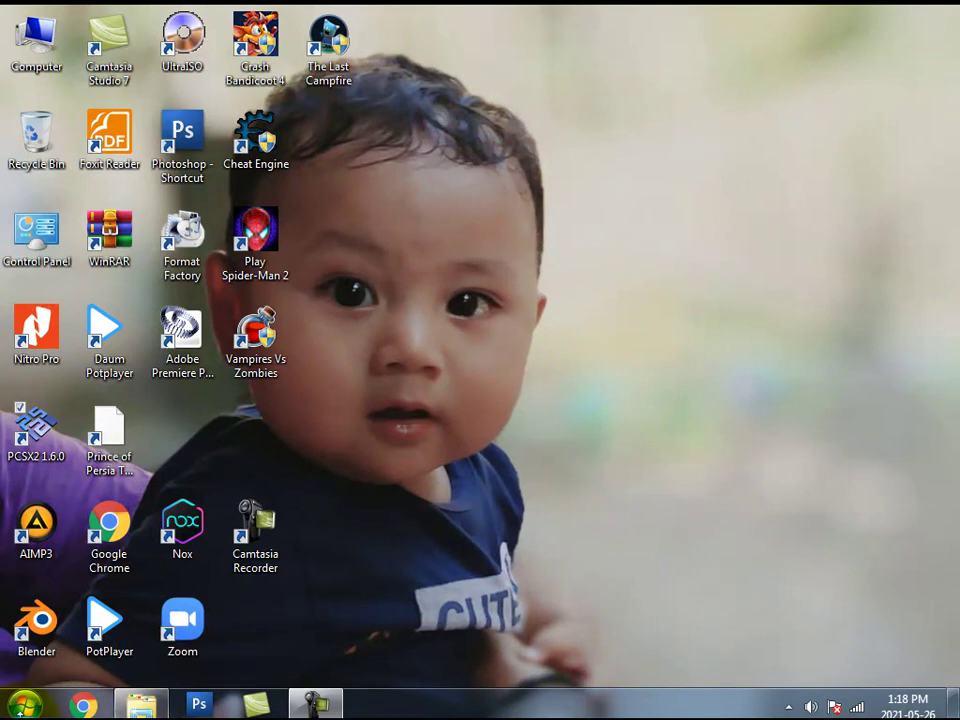
Open the Programs and Features list of installed programs through Control Panel
click(5, 705)
click(322, 498)
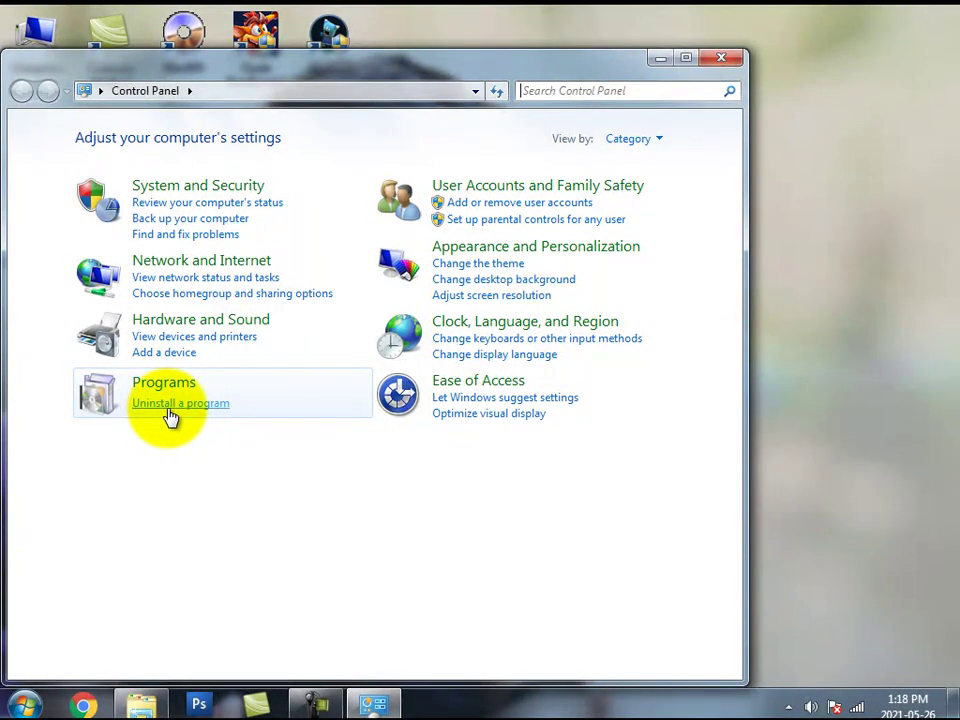
click(172, 406)
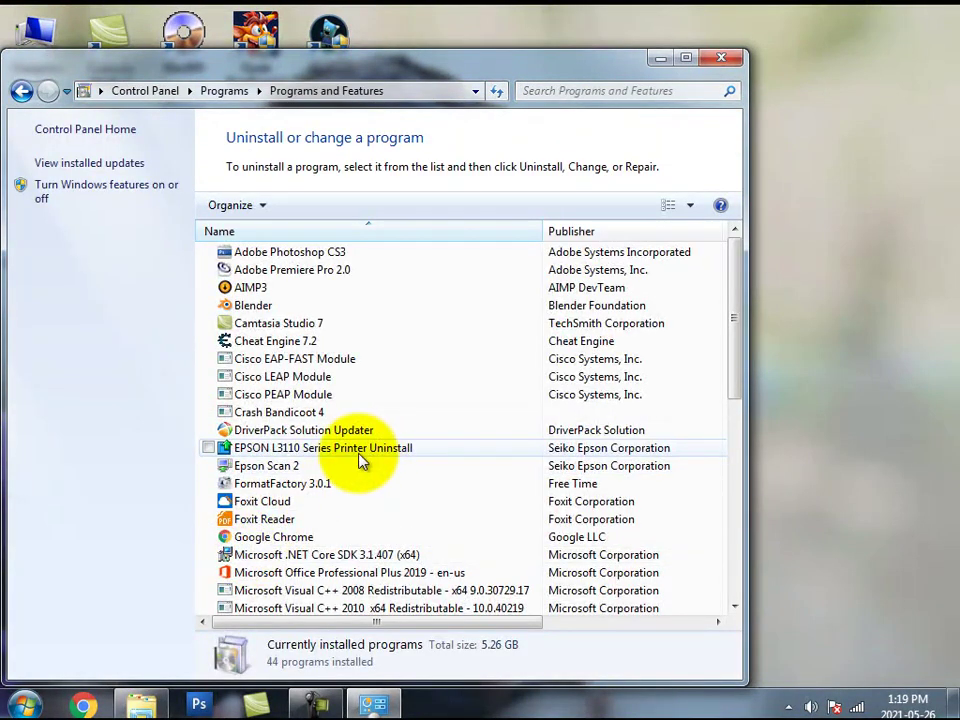
Uninstall Microsoft Visual C++ 2015 Redistributable (x86) - 14.0.23026 and close its setup window
click(312, 448)
scroll(310, 452, down, 5)
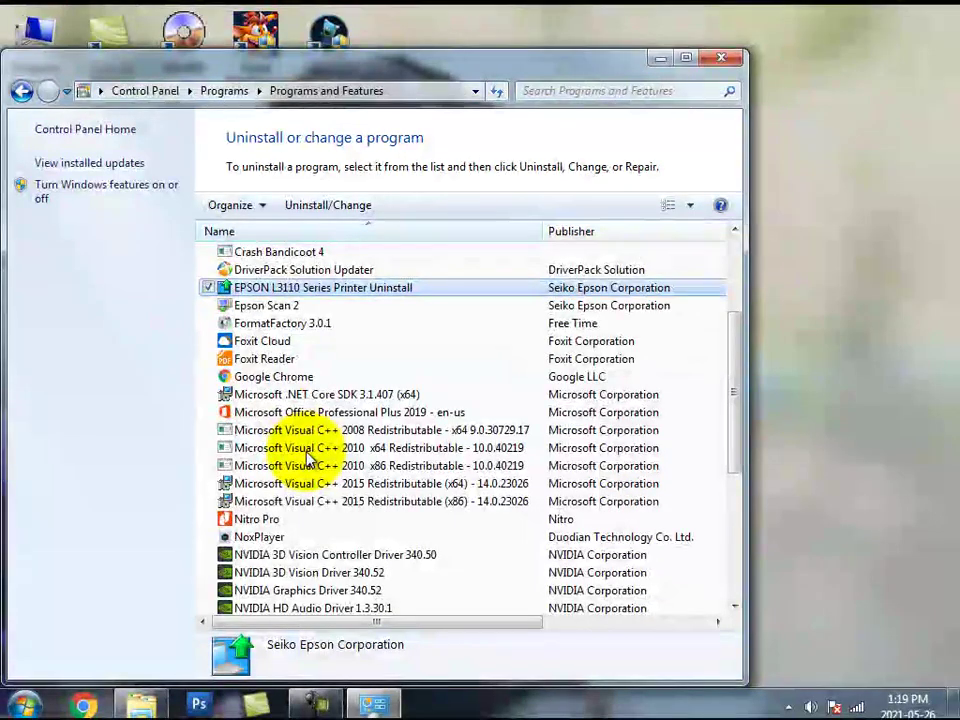
click(260, 394)
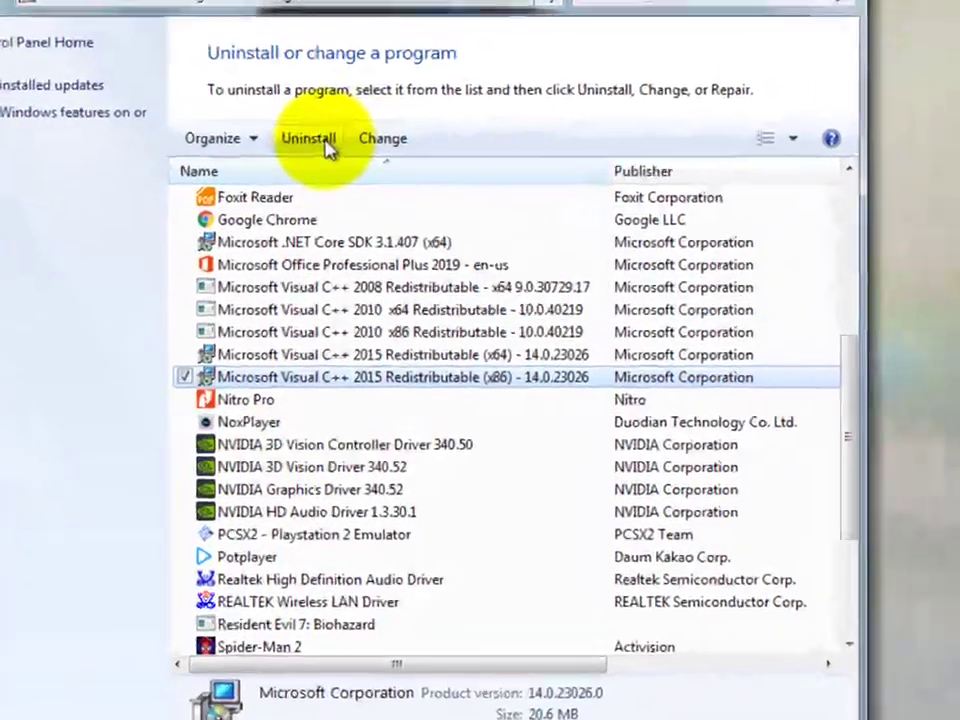
click(320, 203)
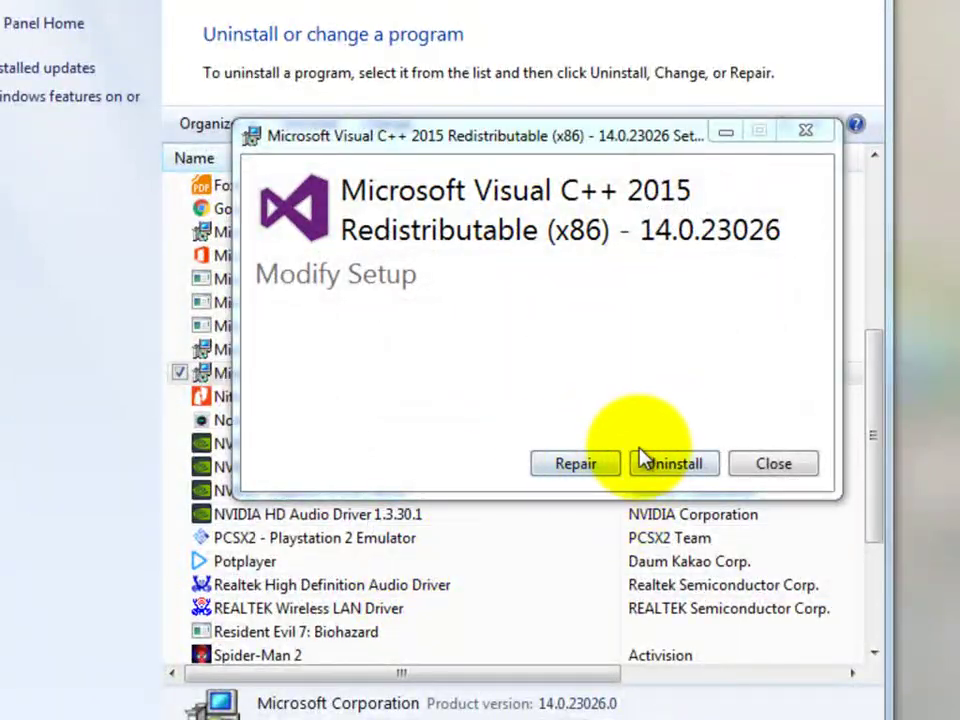
click(668, 464)
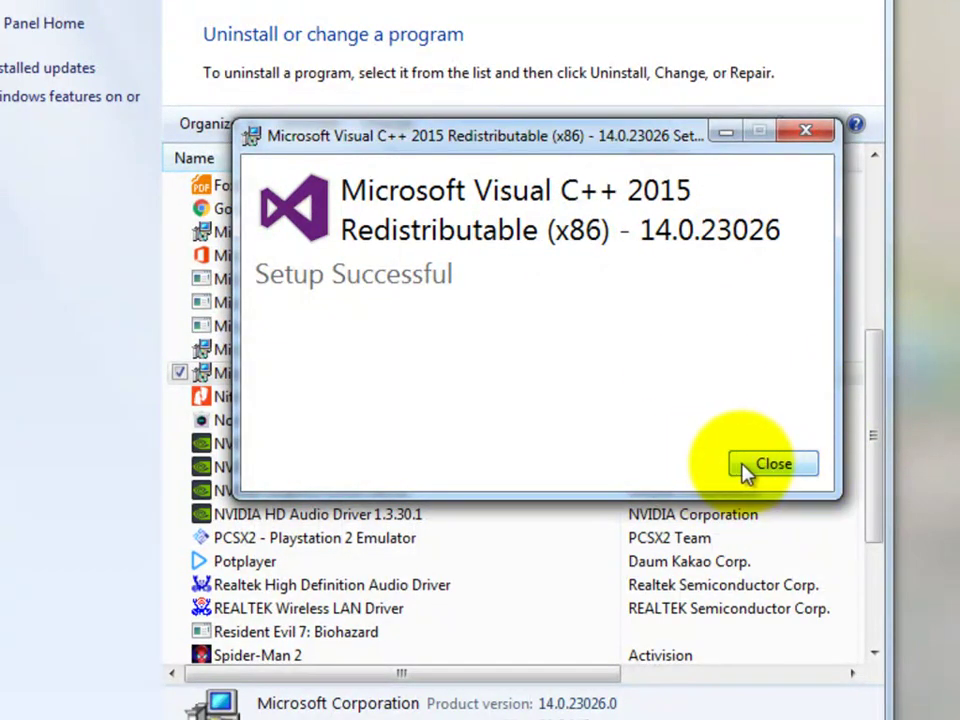
click(770, 466)
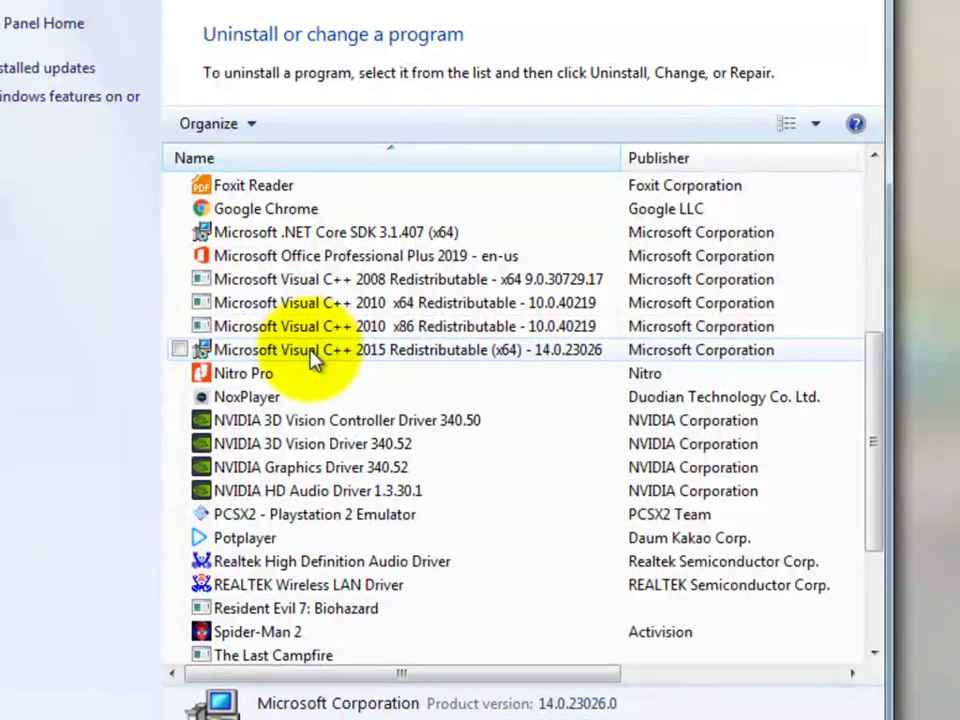
Uninstall Microsoft Visual C++ 2015 Redistributable (x64) - 14.0.23026 and close its setup window
click(317, 356)
right_click(412, 350)
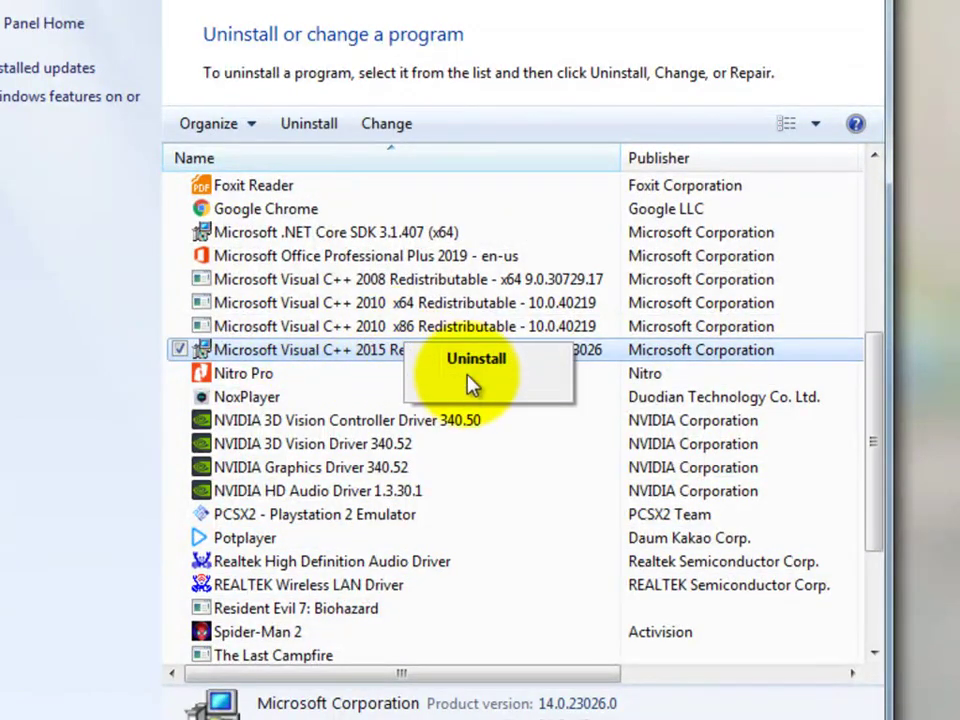
click(479, 362)
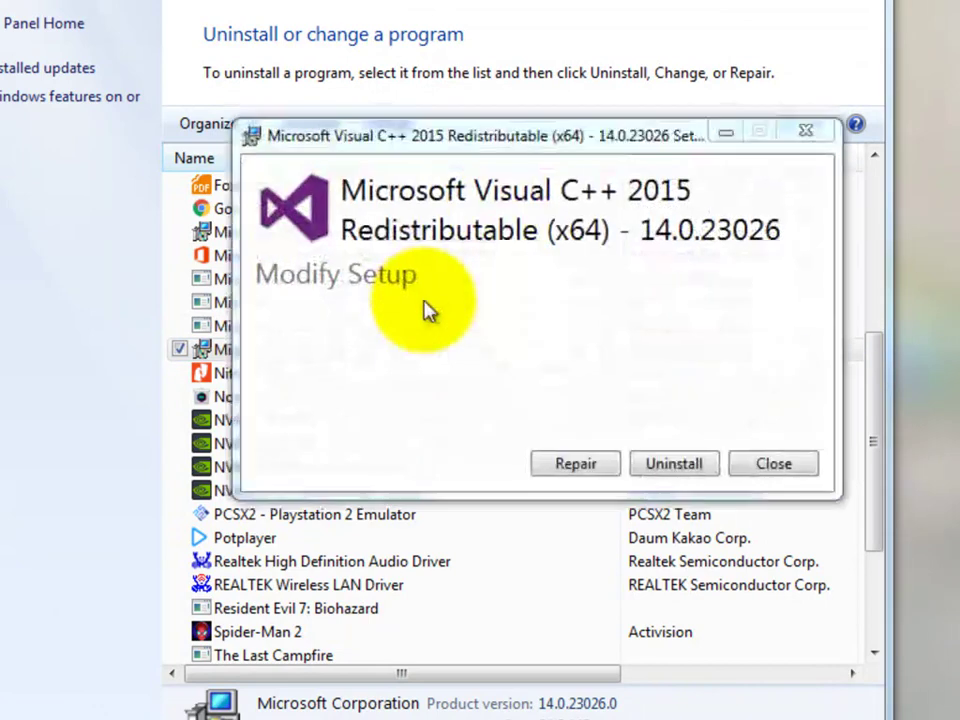
click(680, 465)
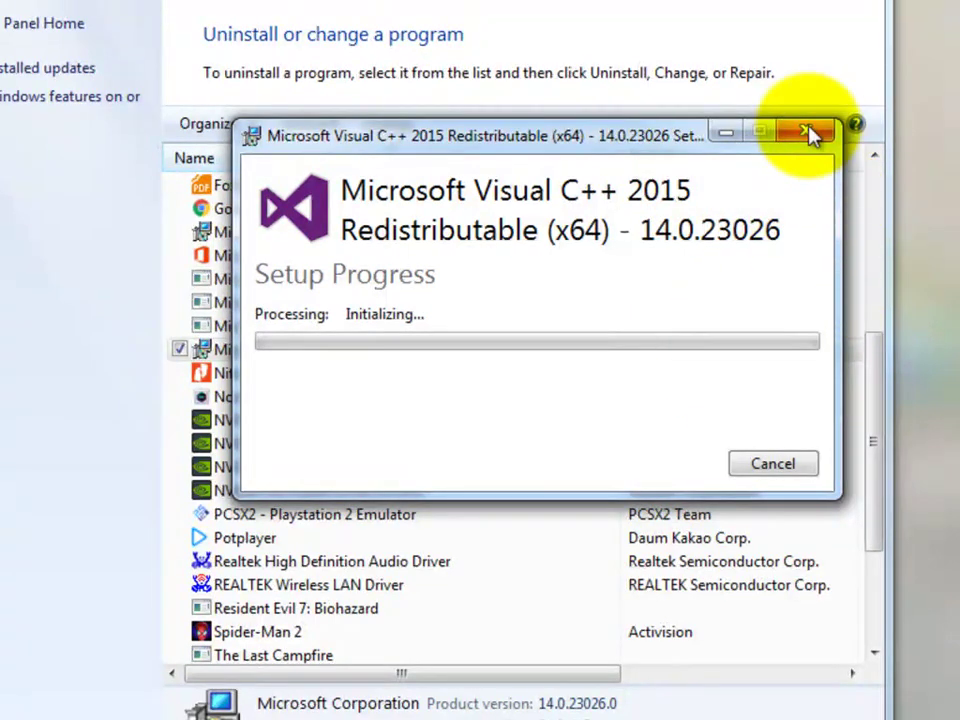
right_click(955, 115)
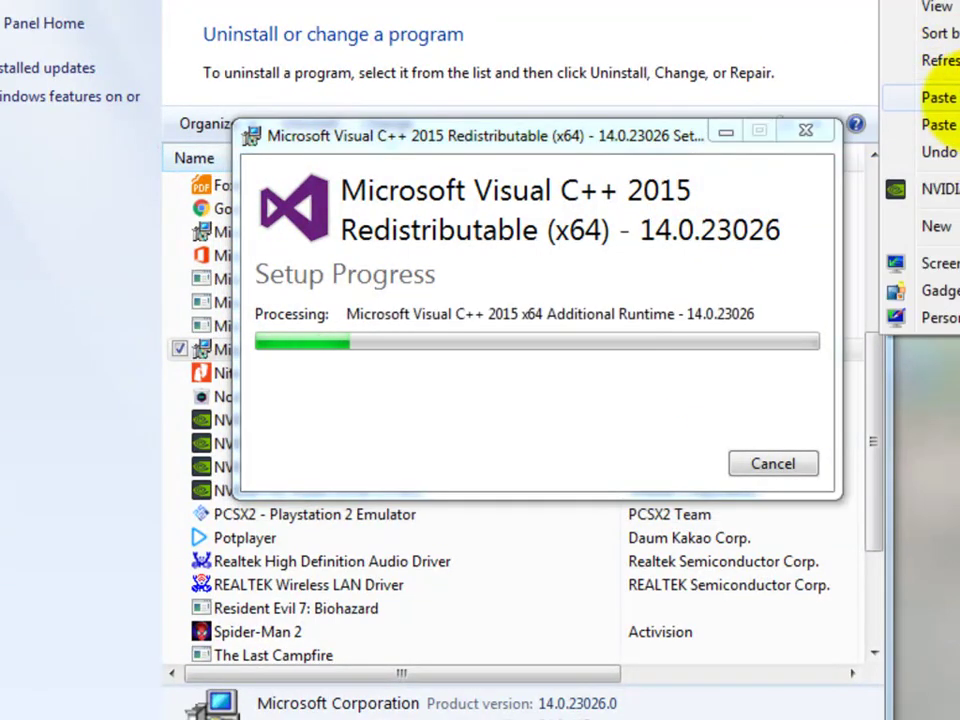
click(950, 62)
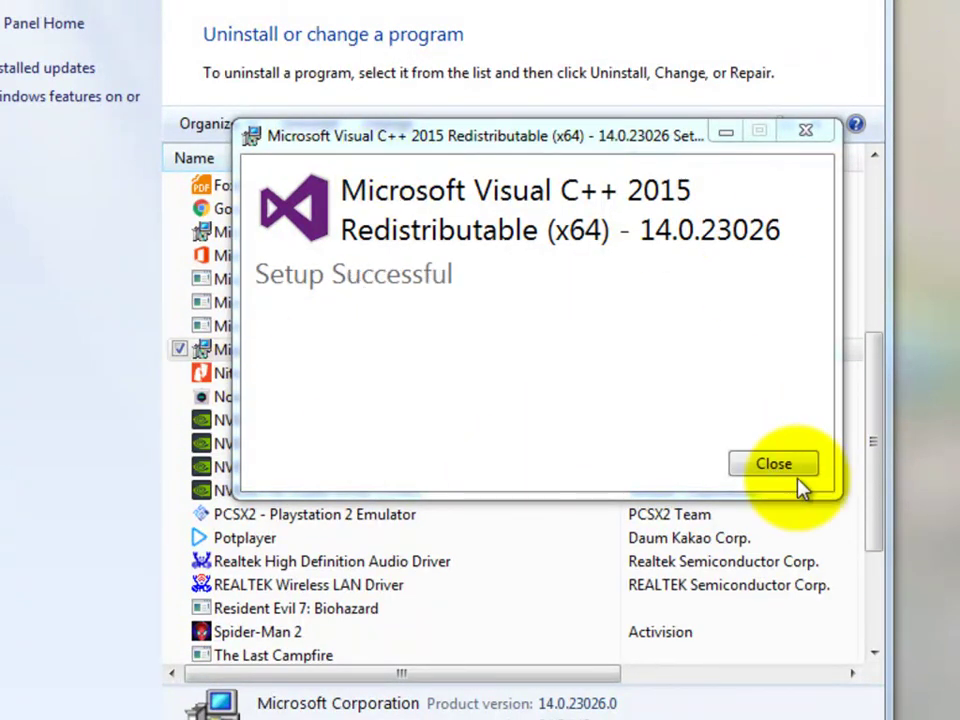
click(774, 466)
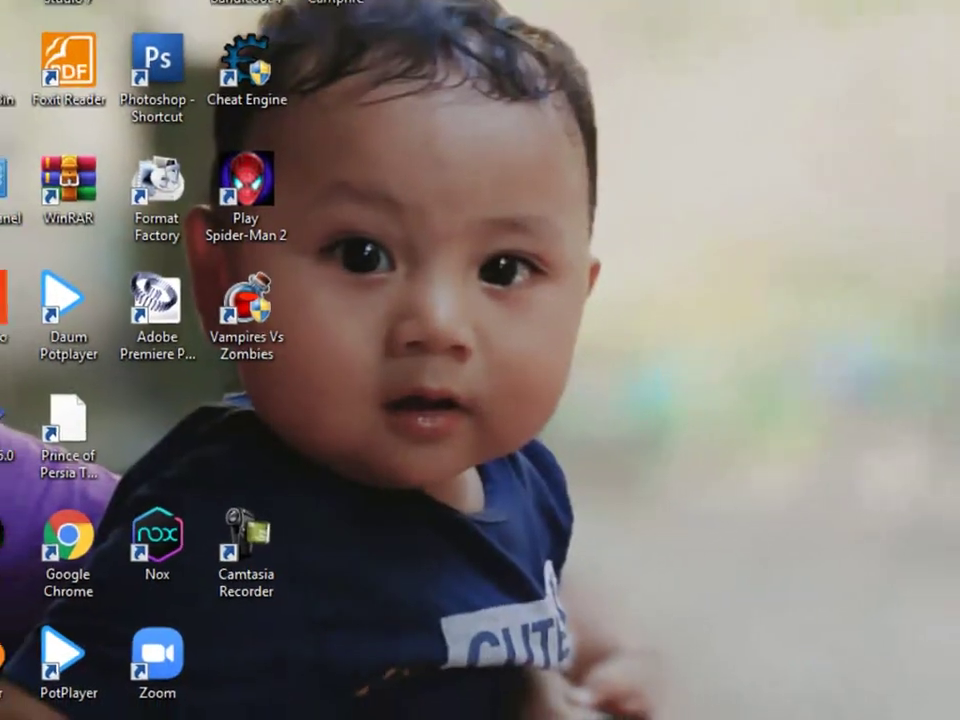
Restart the computer to complete the removal of the Visual C++ 2015 redistributables
click(24, 705)
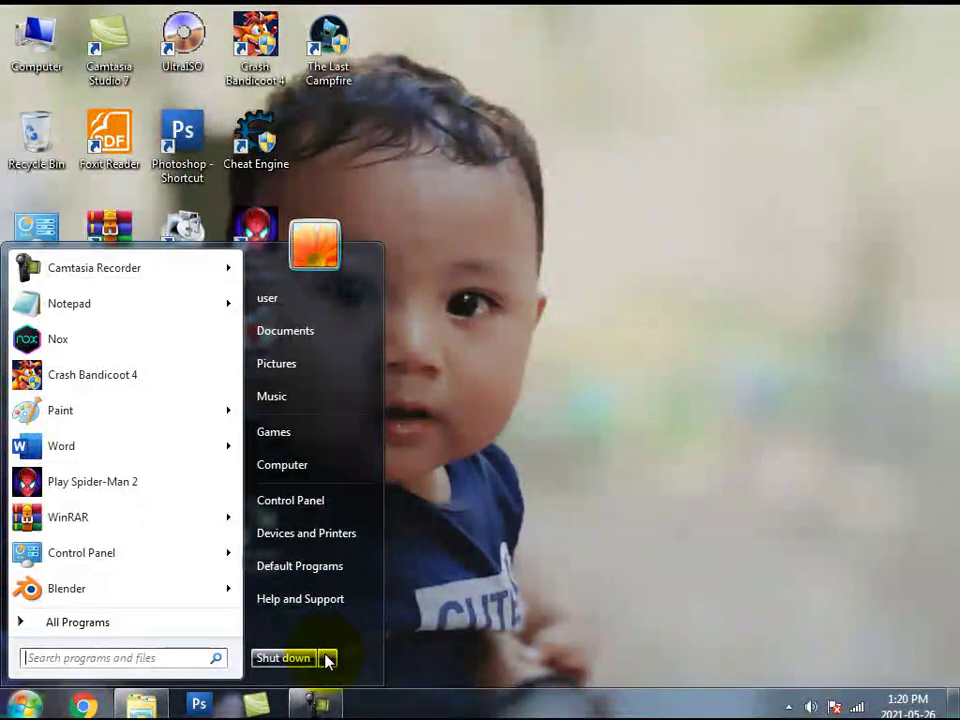
click(328, 658)
click(408, 622)
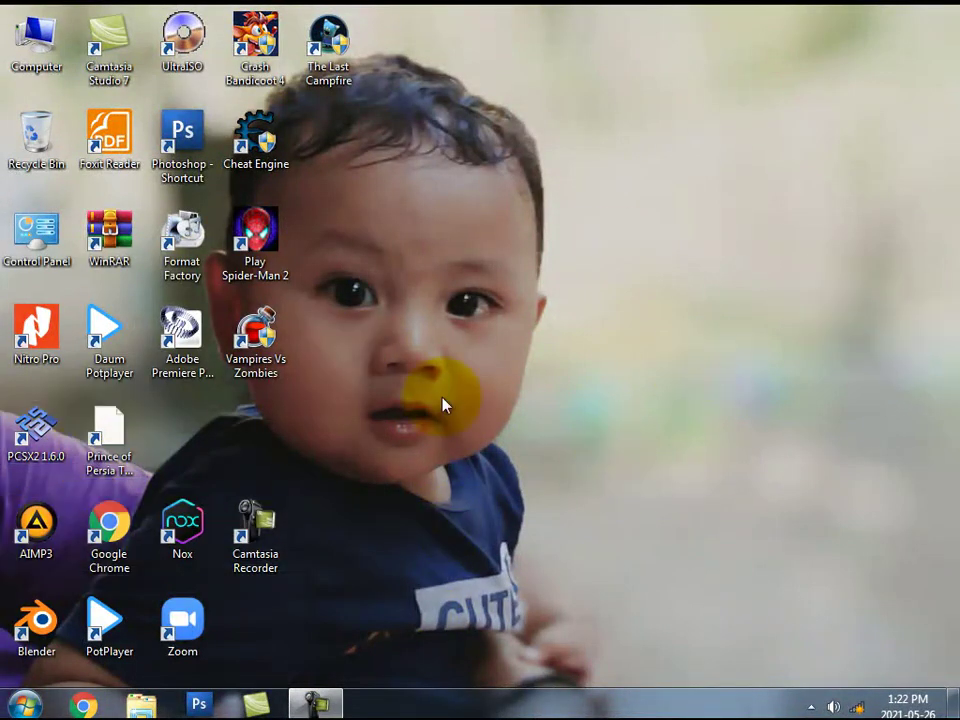
Launch PCSX2 1.6.0 twice to test it after the restart, dismissing the application error each time
double_click(36, 430)
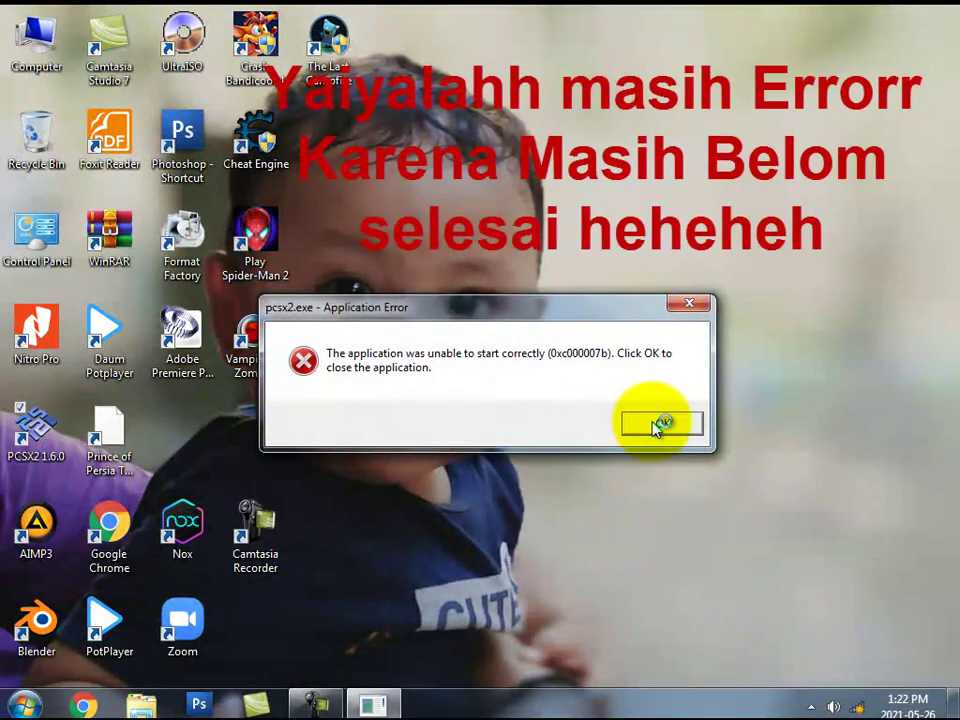
click(657, 425)
double_click(36, 430)
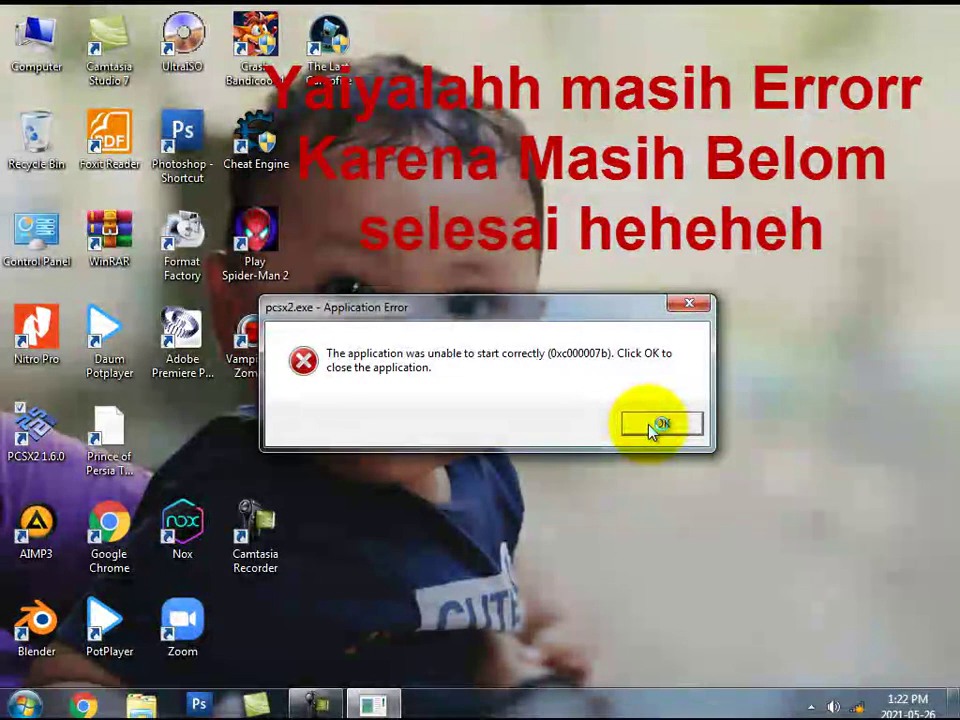
click(657, 425)
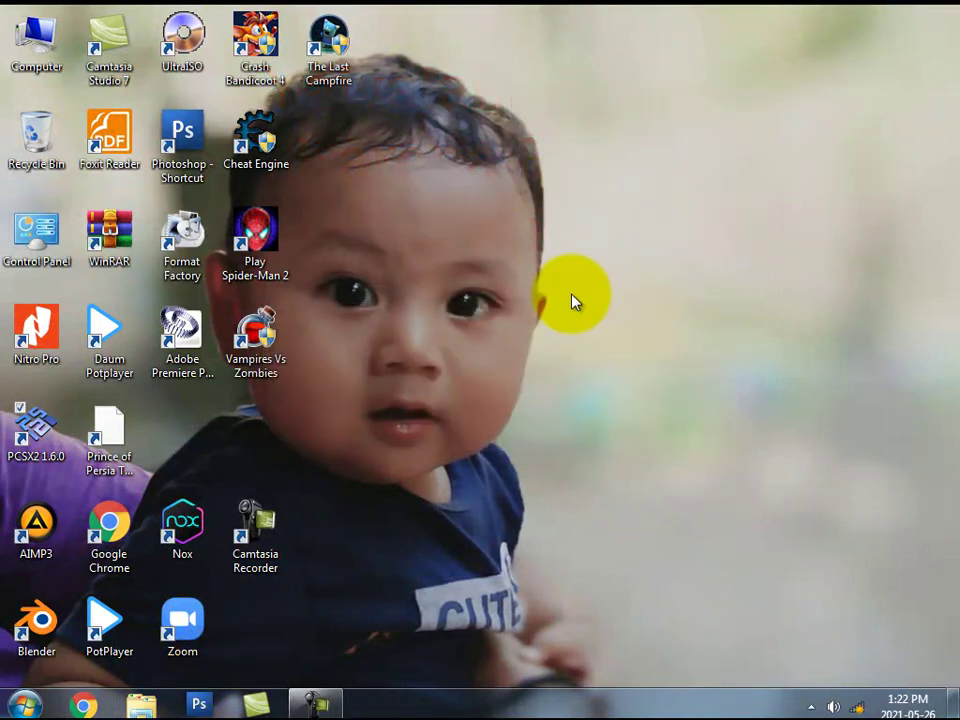
right_click(420, 119)
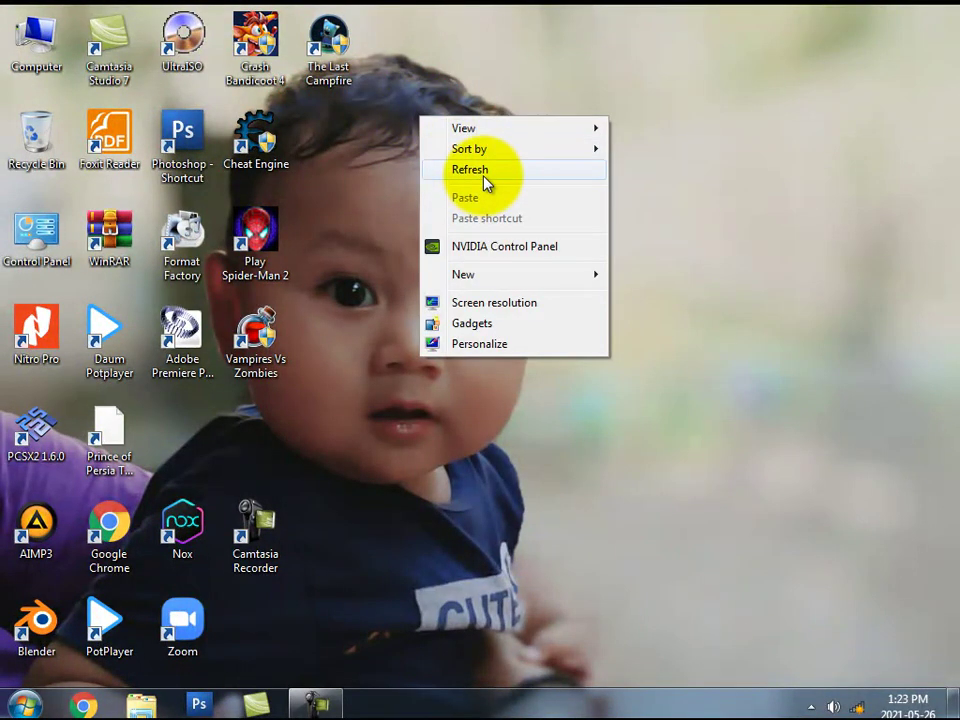
click(471, 184)
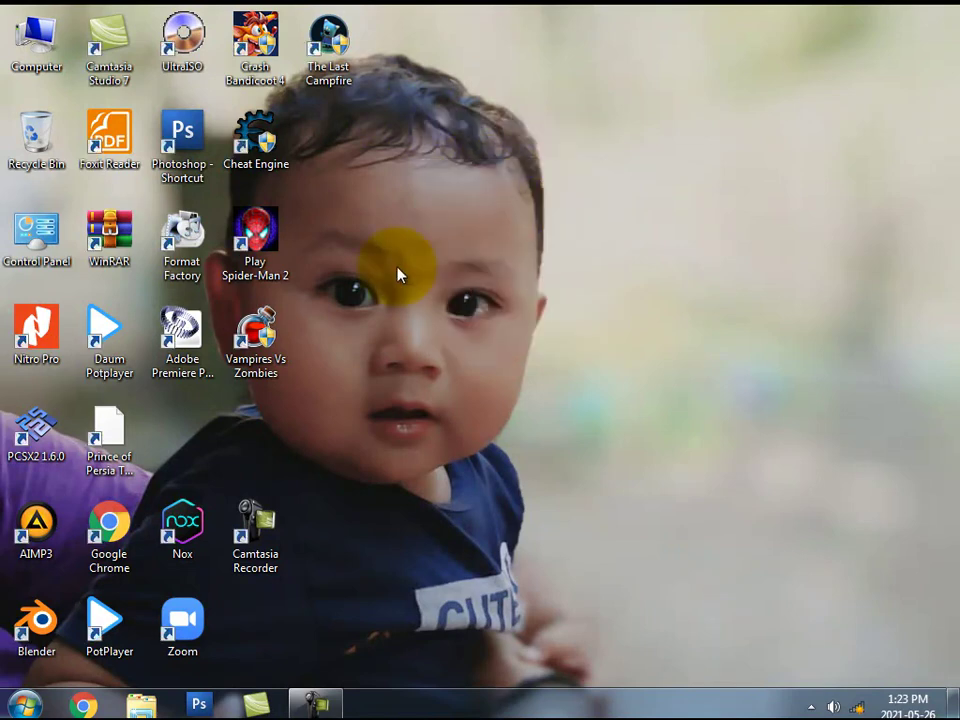
right_click(486, 206)
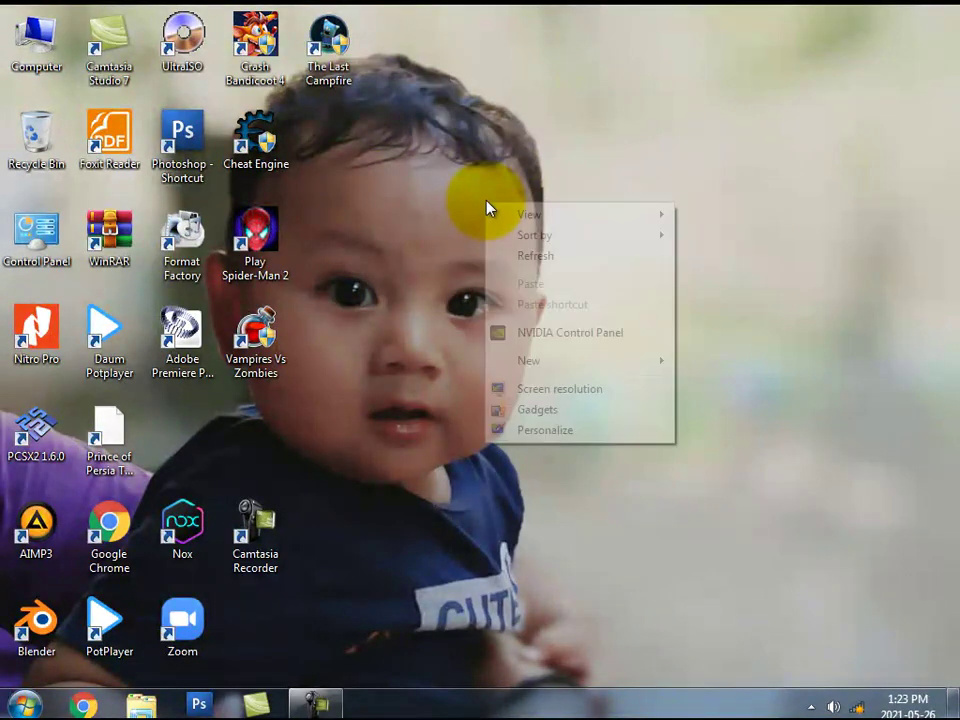
click(540, 256)
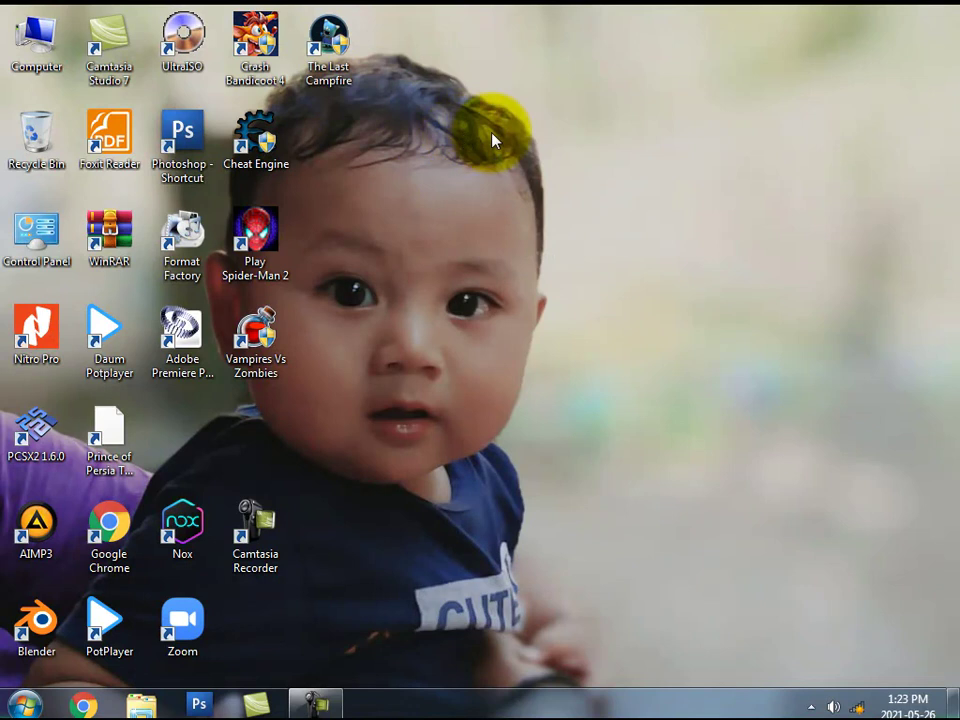
right_click(492, 134)
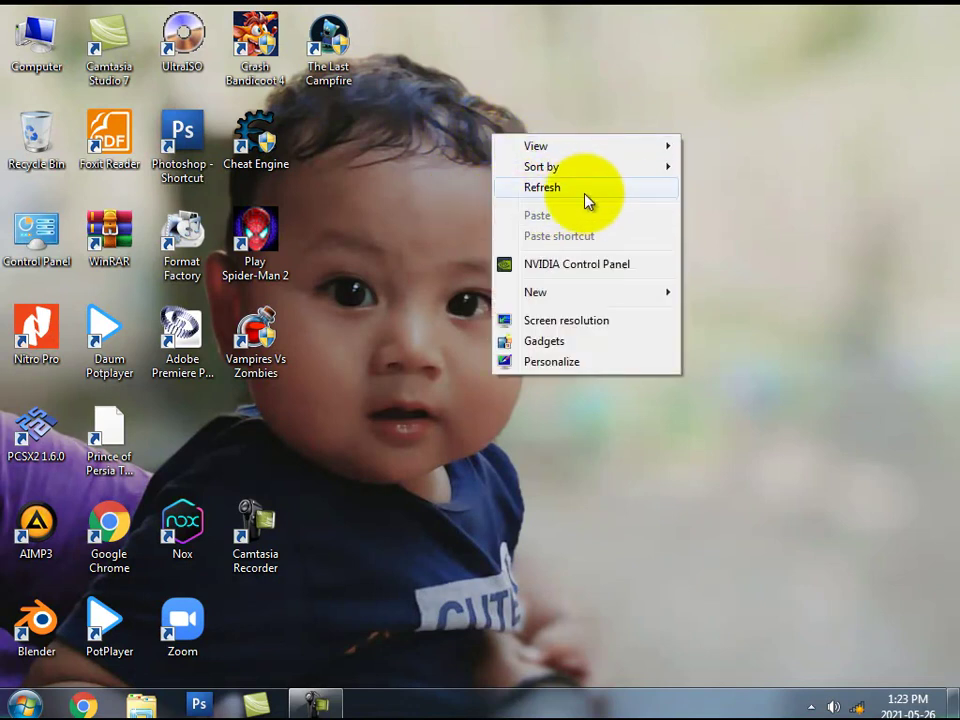
click(570, 190)
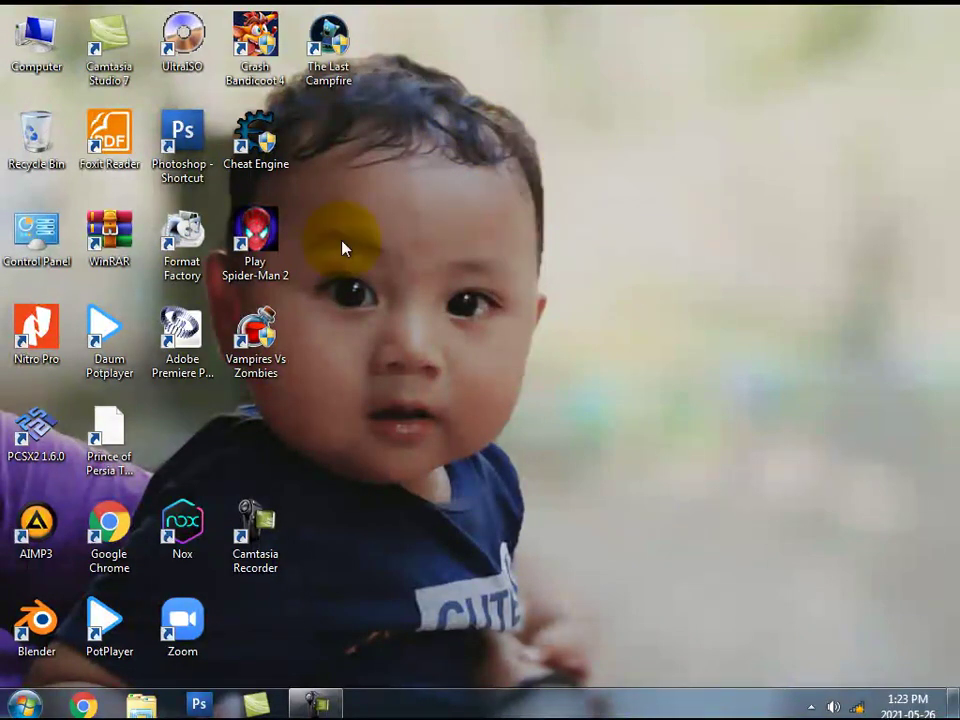
right_click(450, 201)
click(538, 250)
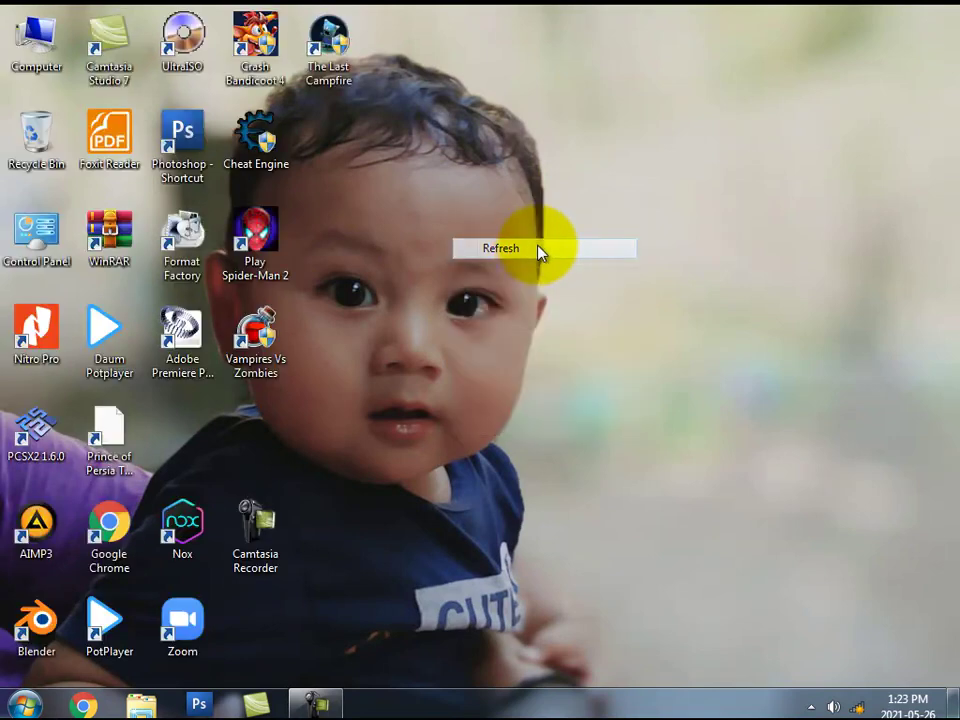
Install Microsoft Visual C++ 2015 Redistributable (x64) - 14.0.23026 from vc_redist.x64 in the Downloads Programs folder, accepting the license terms
click(143, 706)
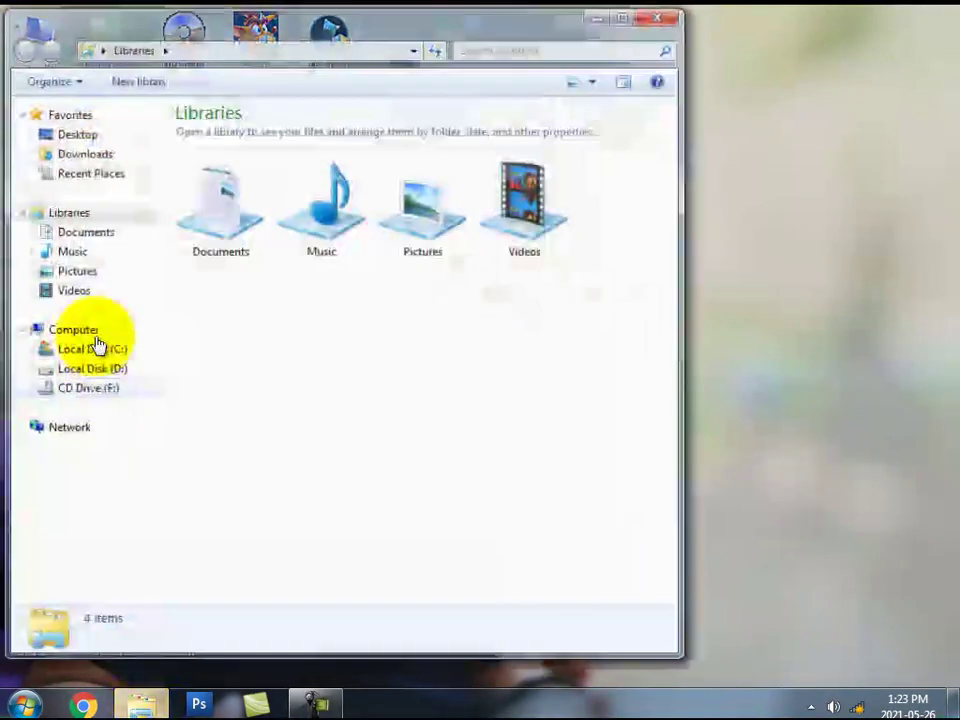
click(100, 157)
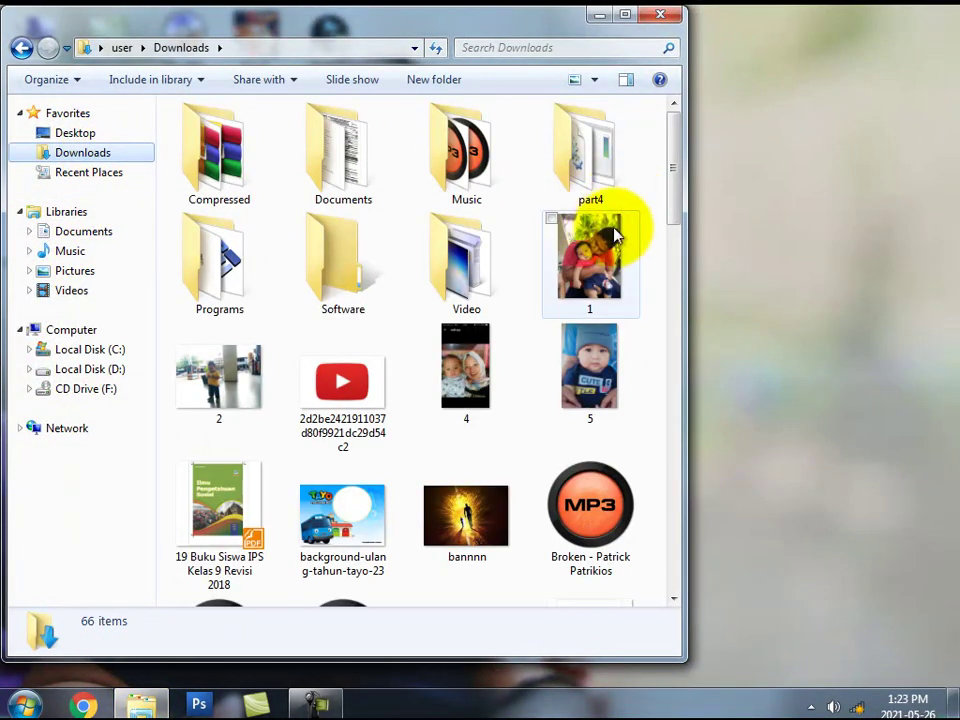
double_click(240, 278)
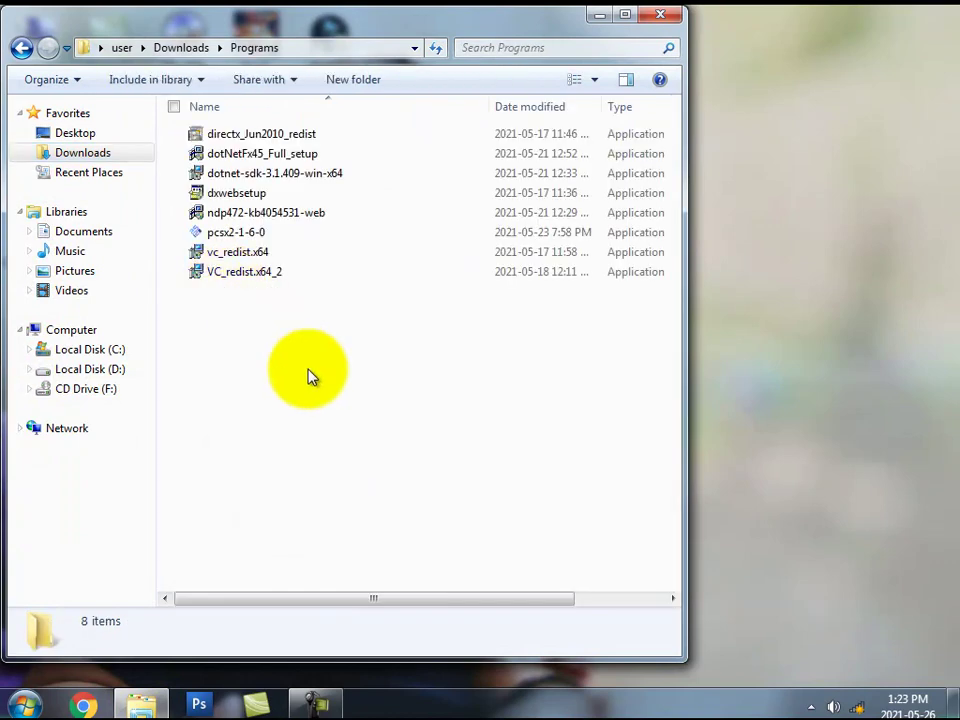
click(275, 256)
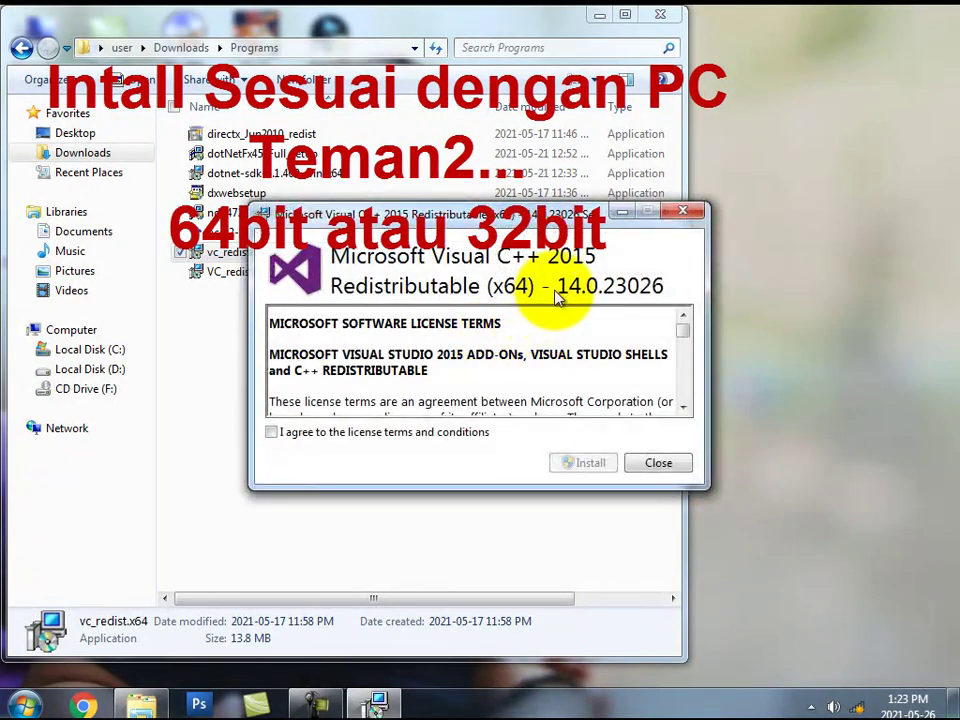
click(315, 433)
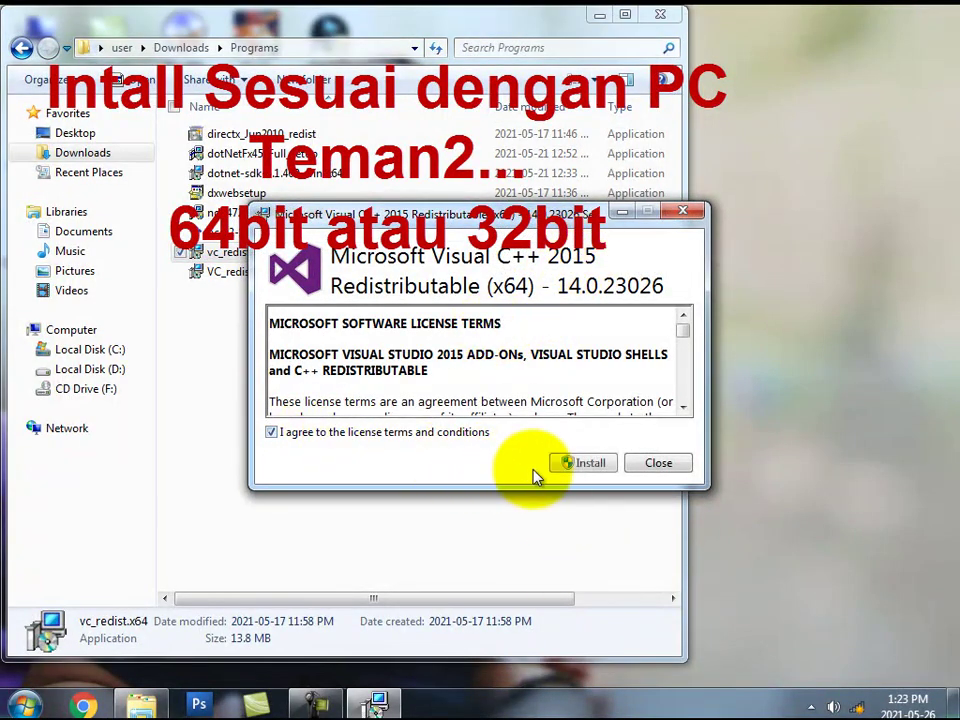
click(584, 465)
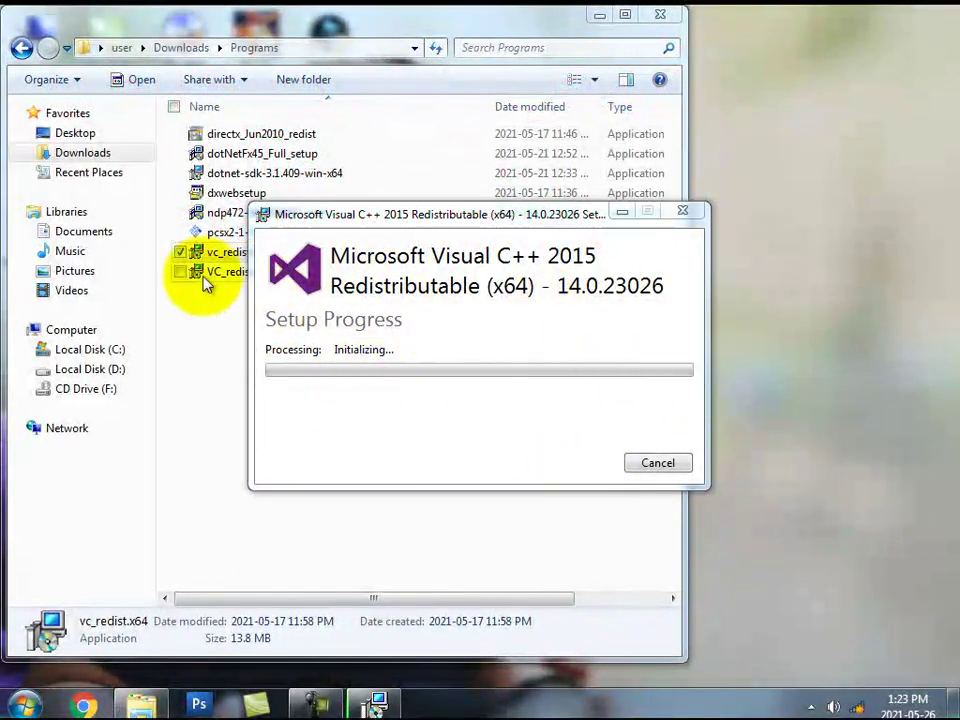
drag(447, 213, 499, 150)
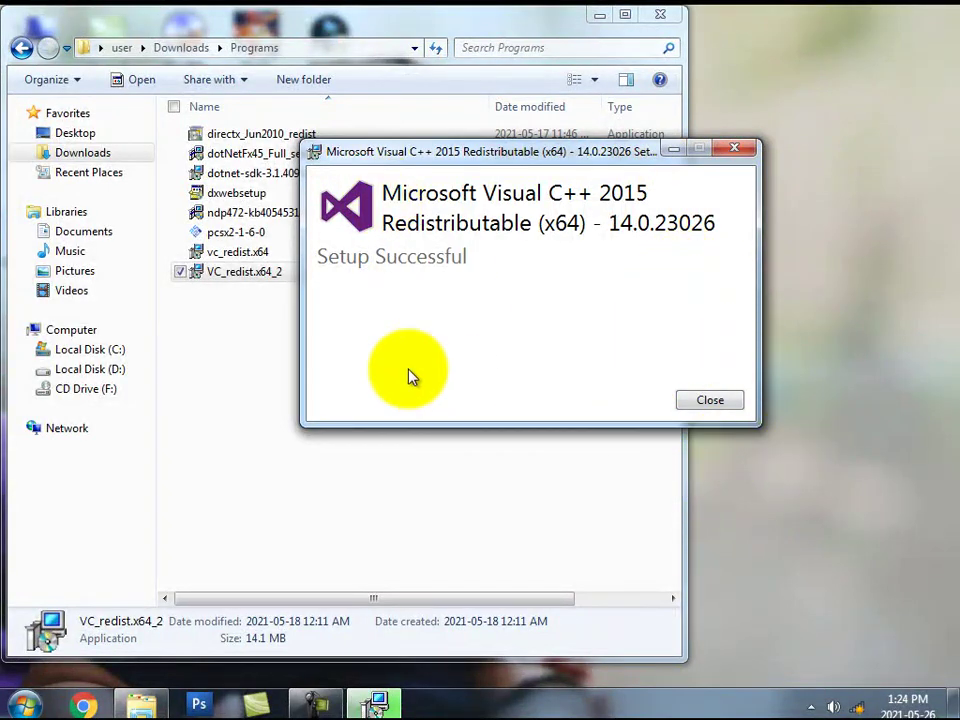
click(715, 401)
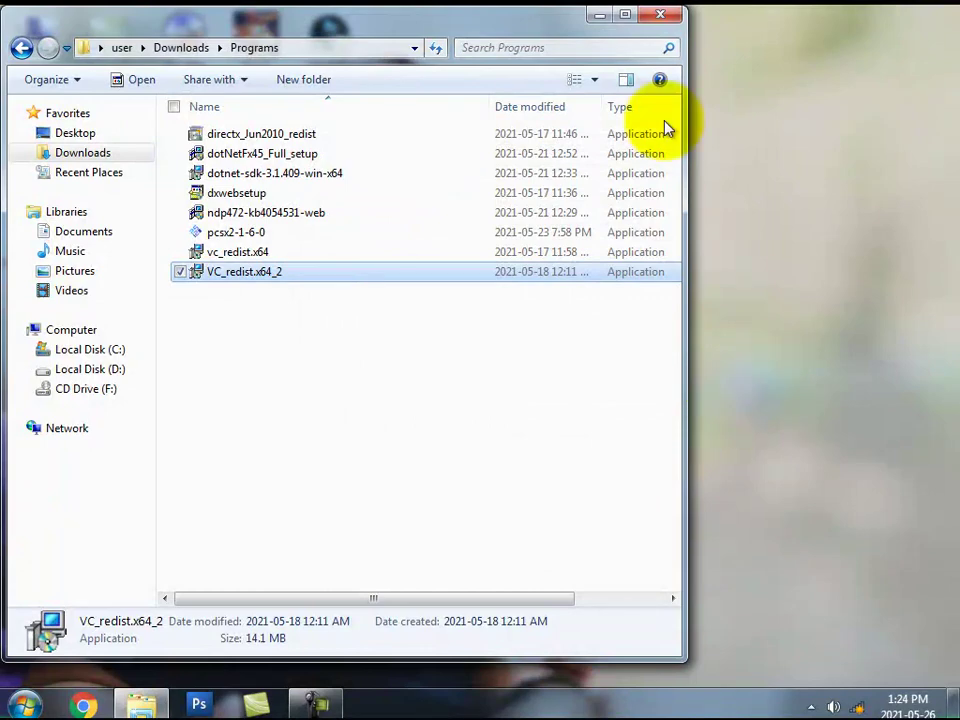
click(597, 17)
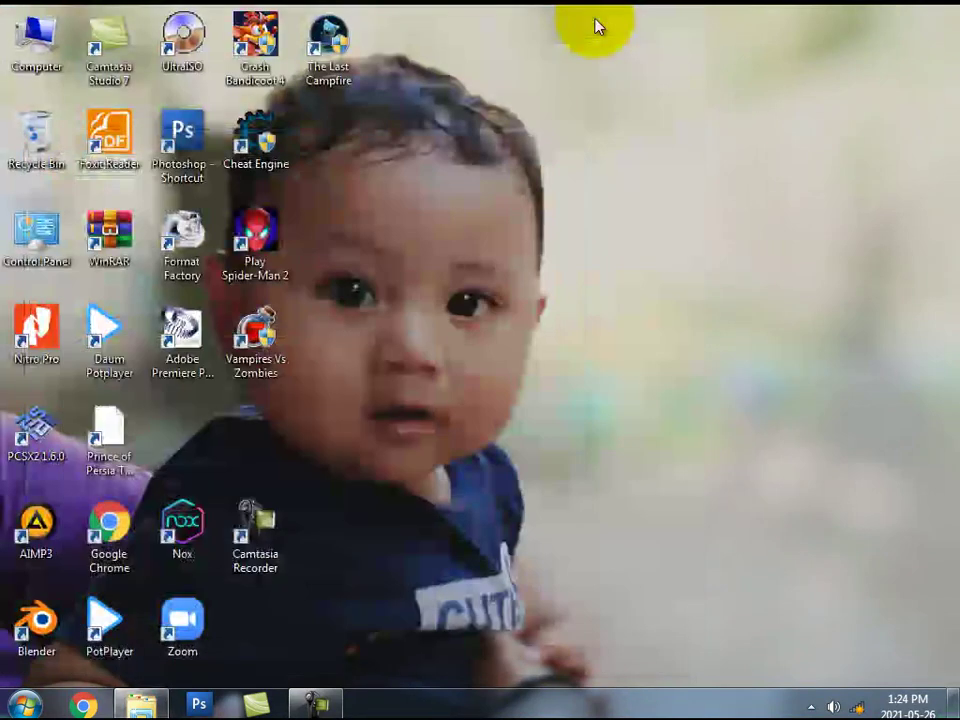
Refresh the desktop and launch PCSX2 1.6.0 to test it with the reinstalled redistributable, dismissing the application error
right_click(433, 178)
click(505, 229)
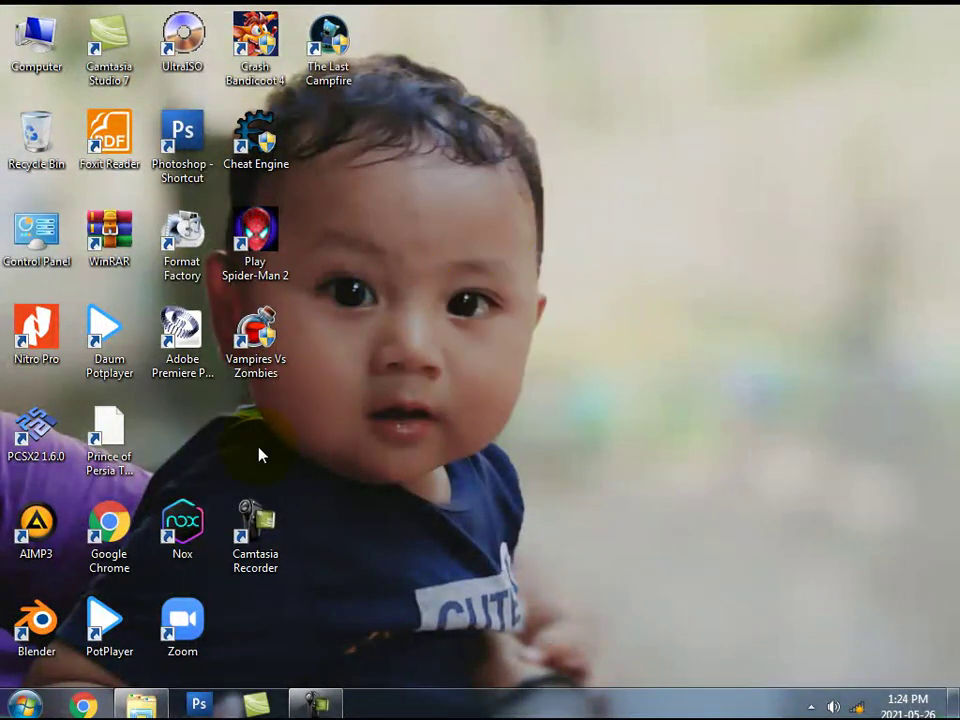
right_click(507, 282)
click(556, 335)
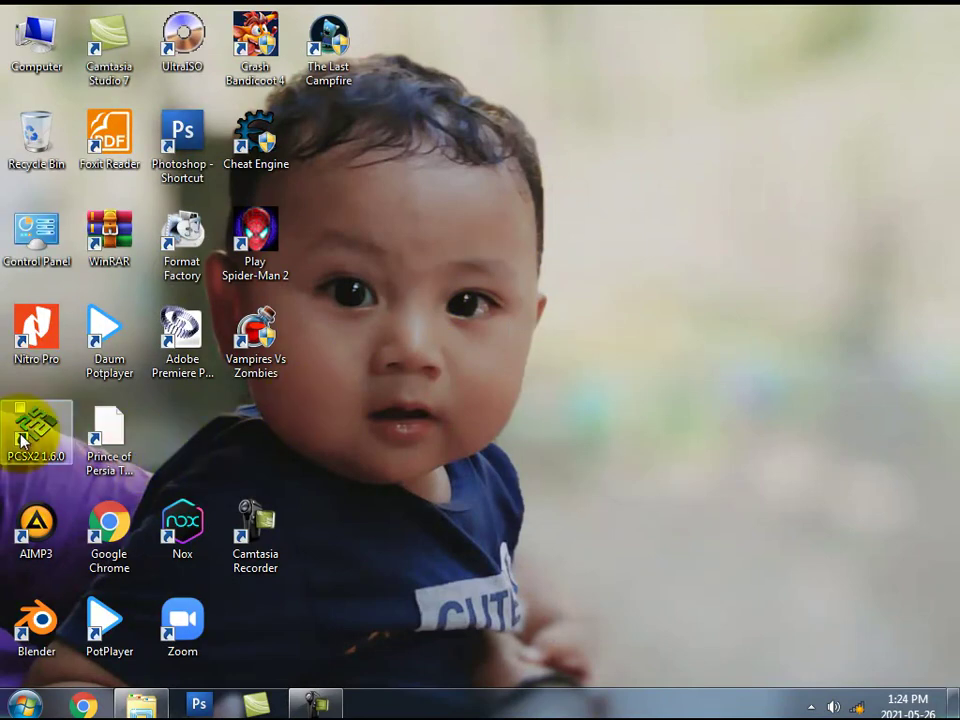
double_click(22, 438)
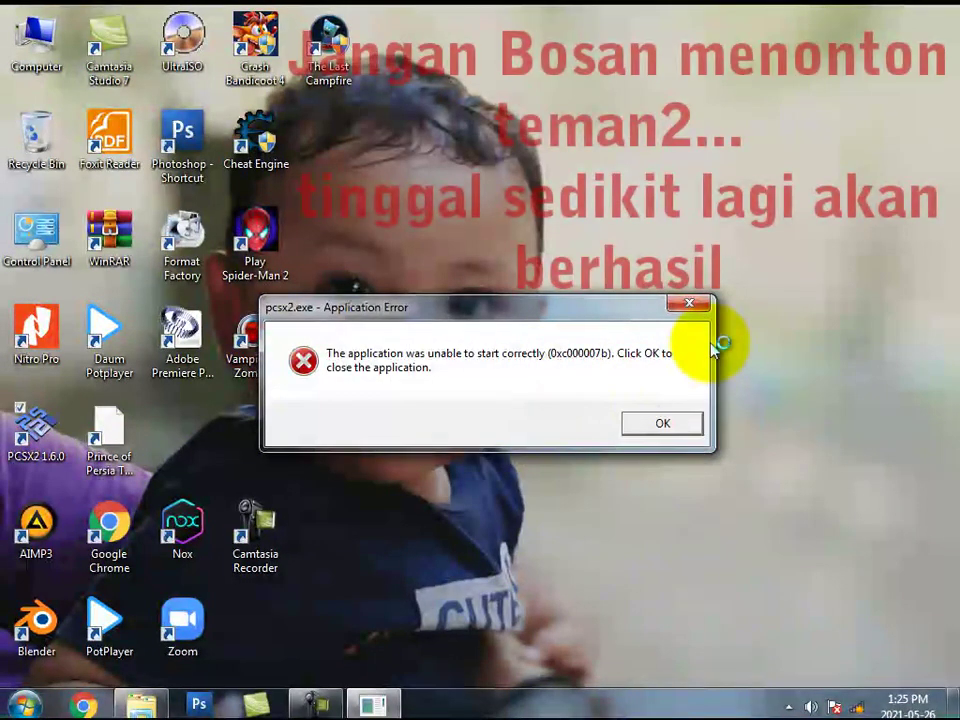
click(688, 307)
right_click(521, 161)
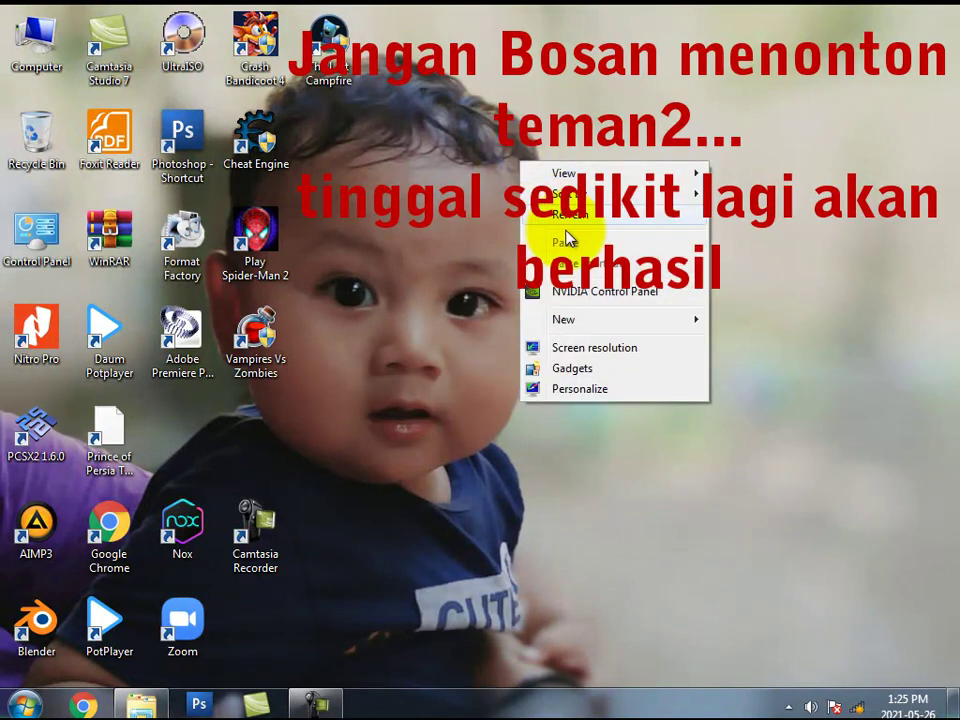
click(562, 214)
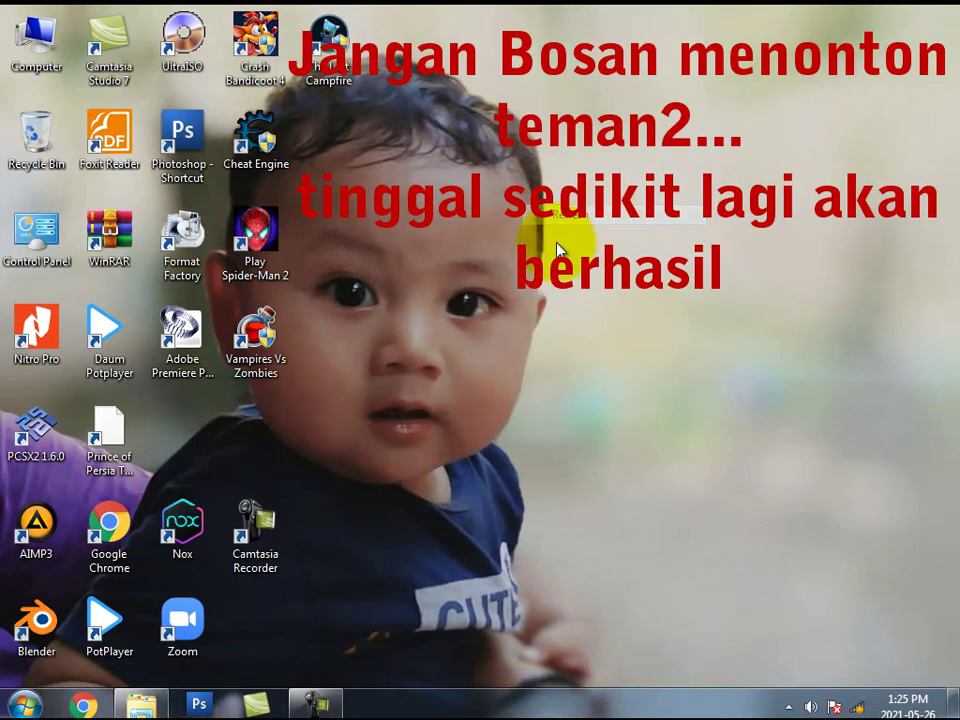
Open the Video folder in Downloads and select the Windows6.1-KB2999226-x64 update package
click(140, 705)
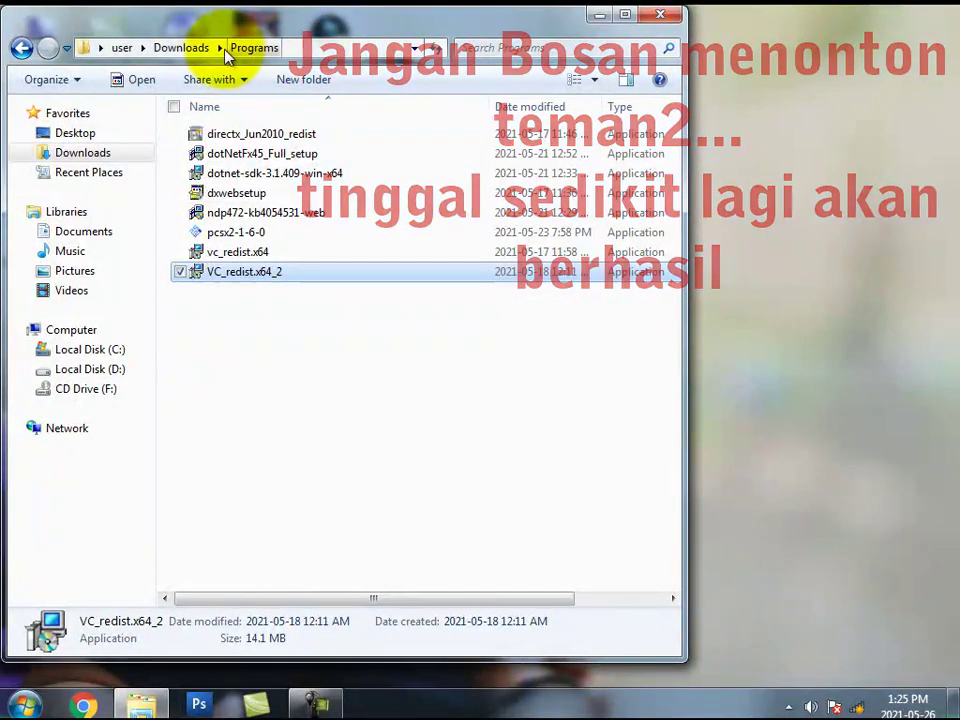
click(183, 47)
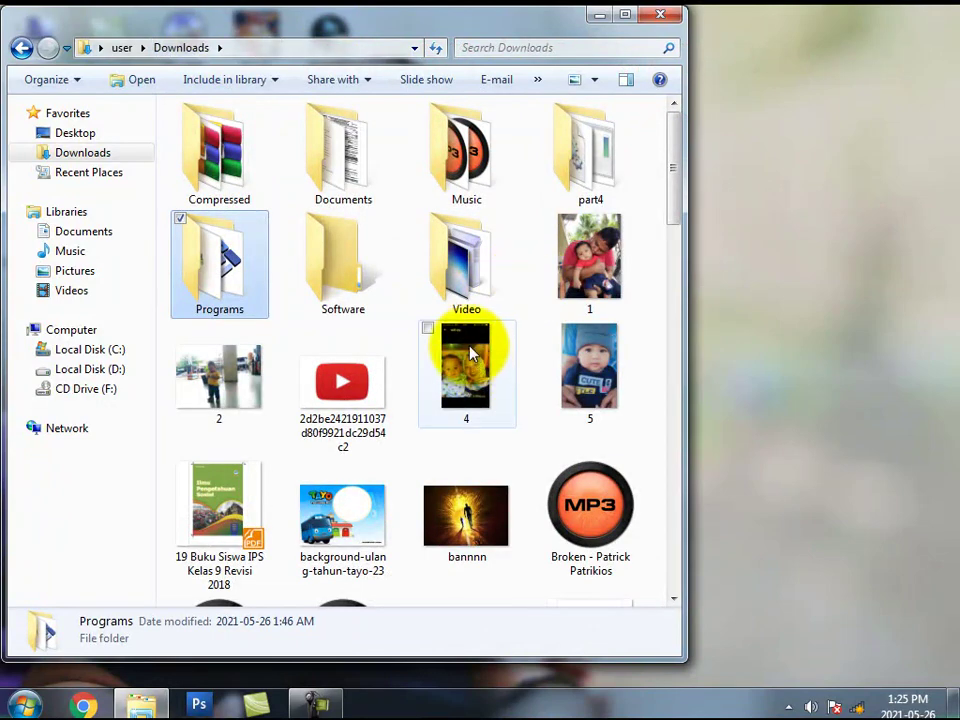
click(467, 293)
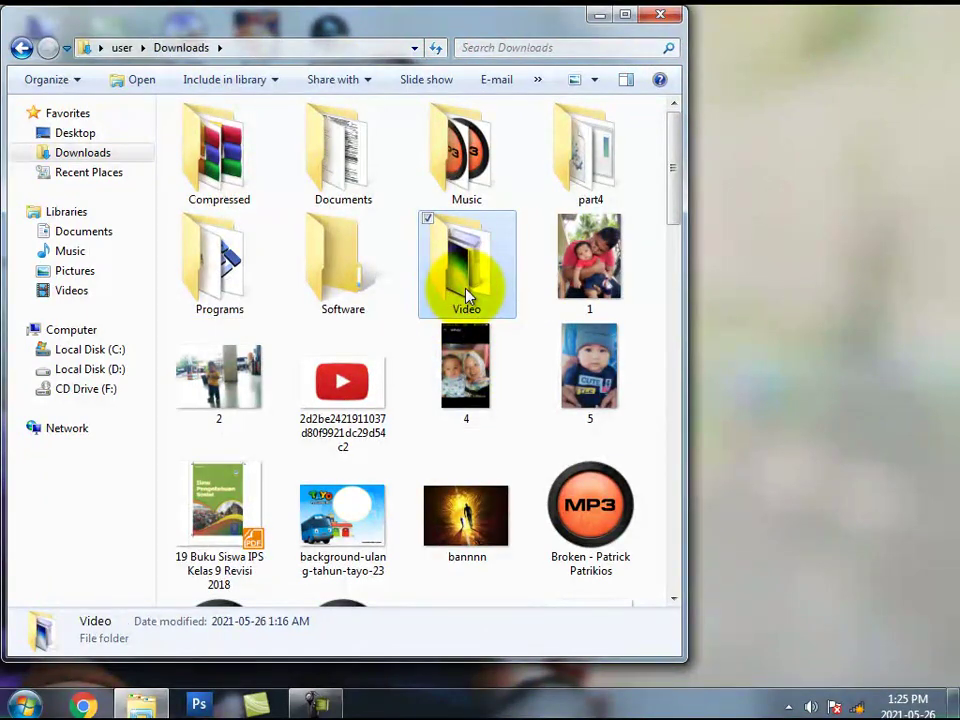
double_click(467, 293)
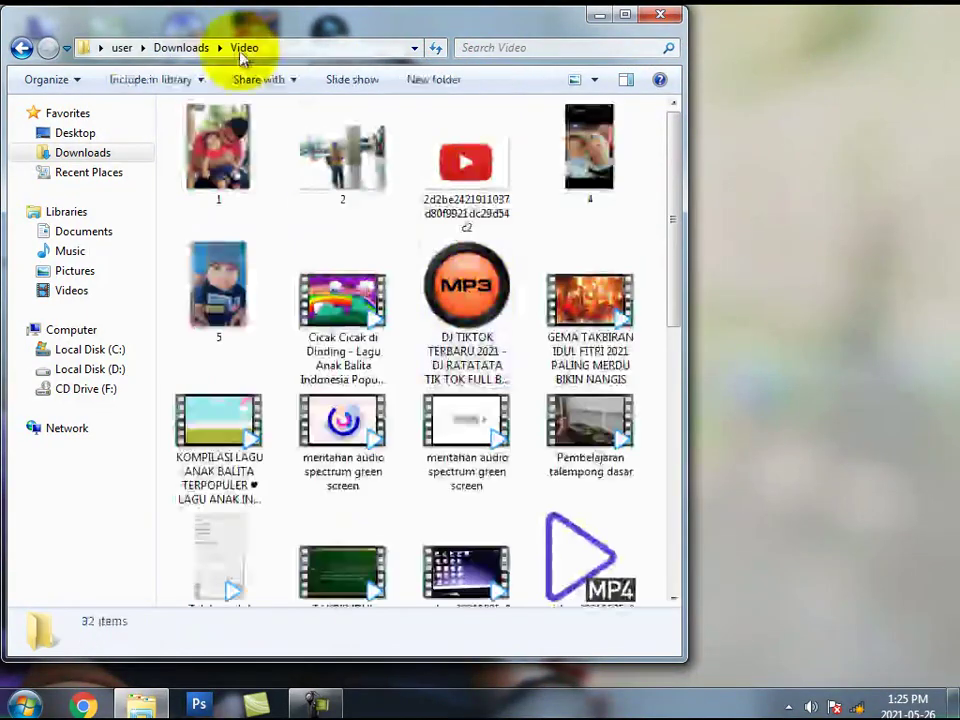
click(253, 321)
click(495, 338)
scroll(492, 336, down, 5)
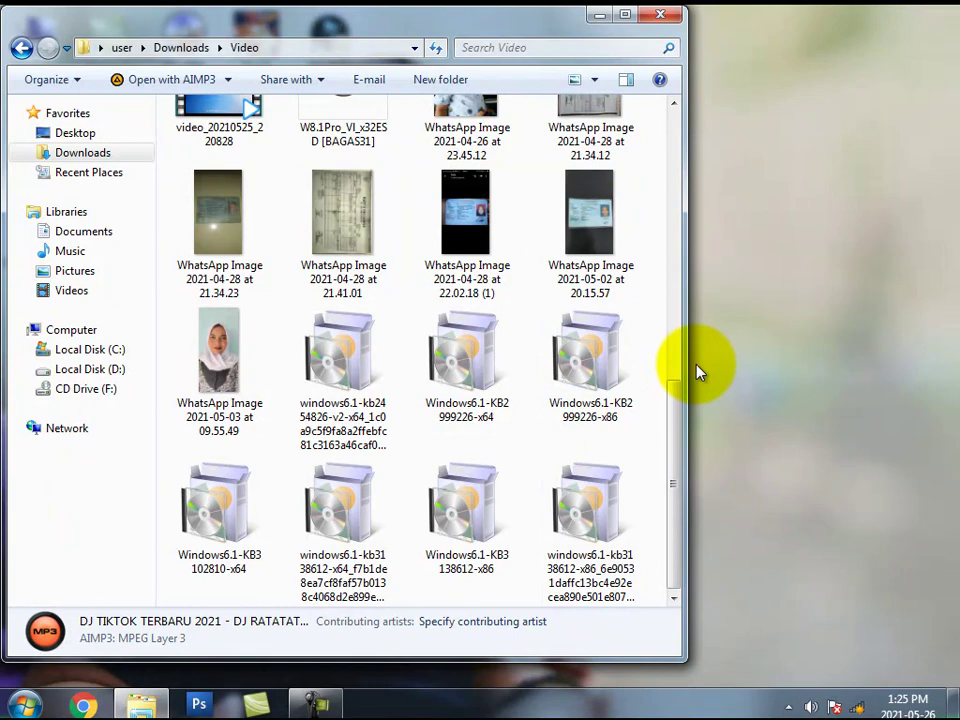
click(466, 360)
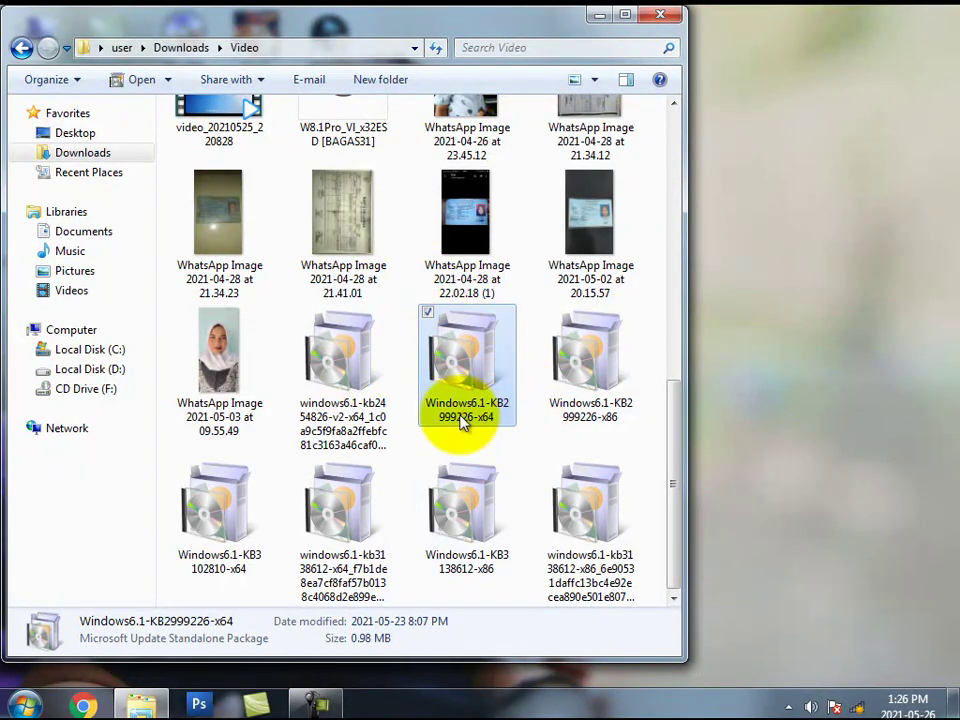
Install the Windows update KB2999226 from the selected x64 package, then close the installer and minimize the folder window
double_click(477, 362)
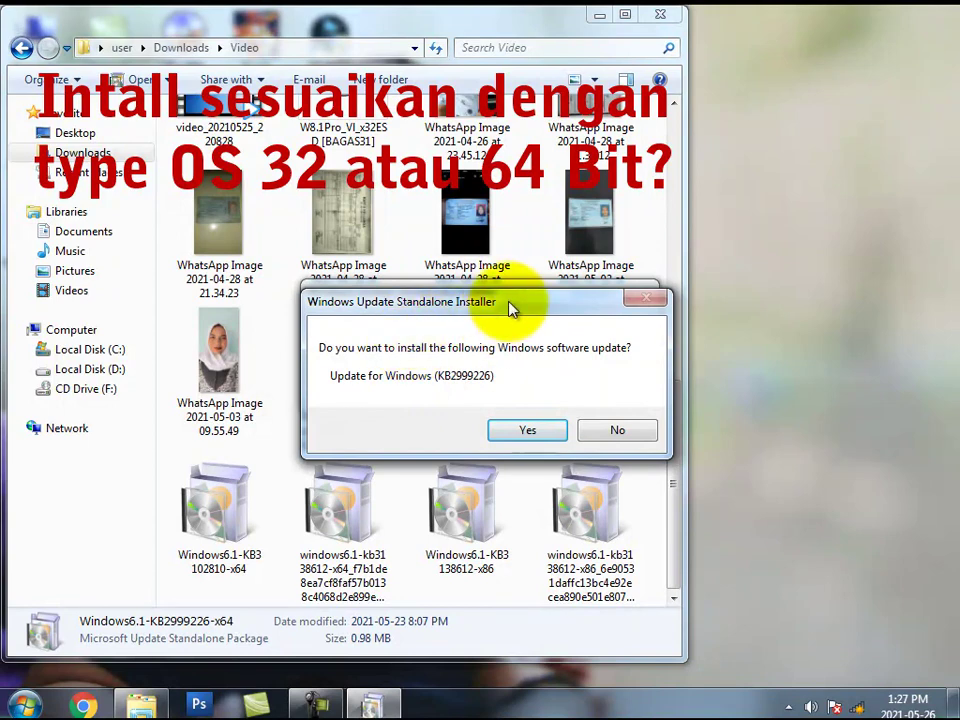
drag(514, 305, 531, 226)
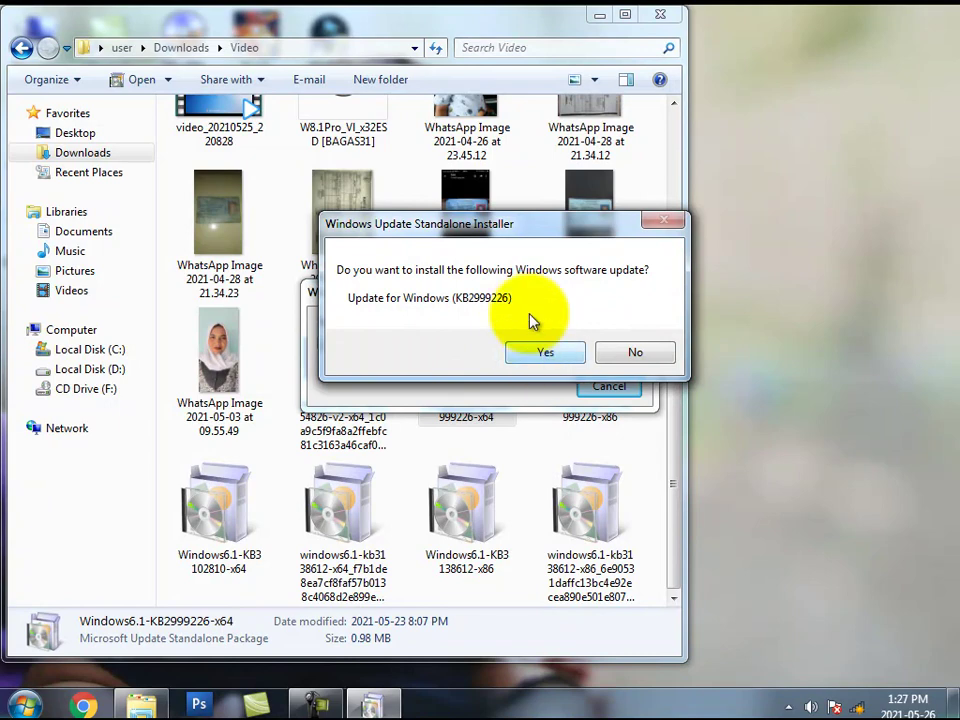
drag(444, 223, 390, 301)
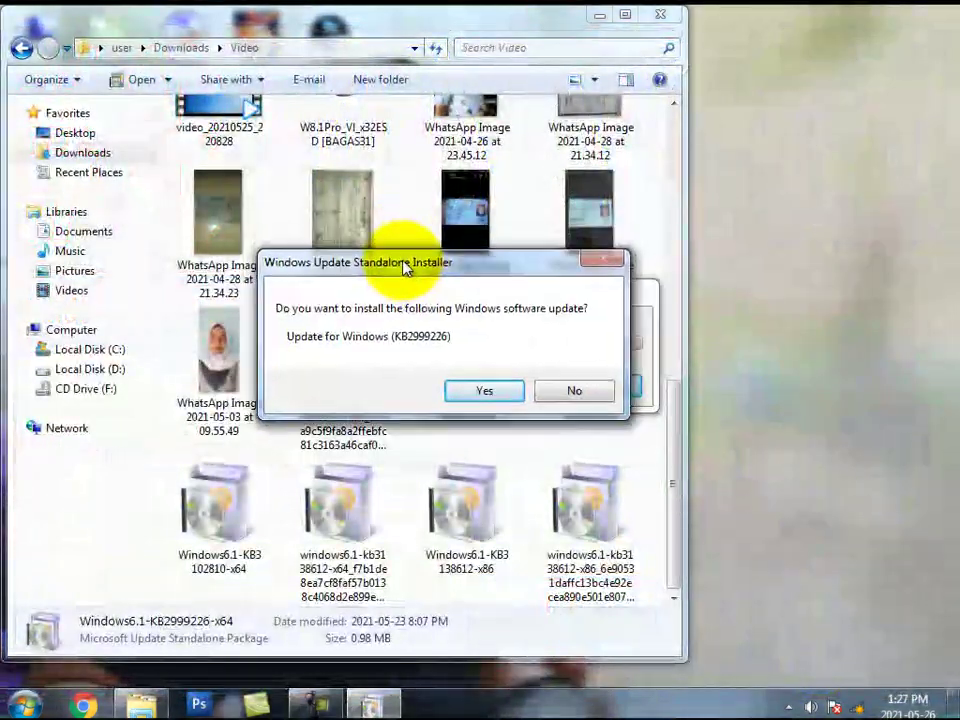
drag(405, 270, 507, 276)
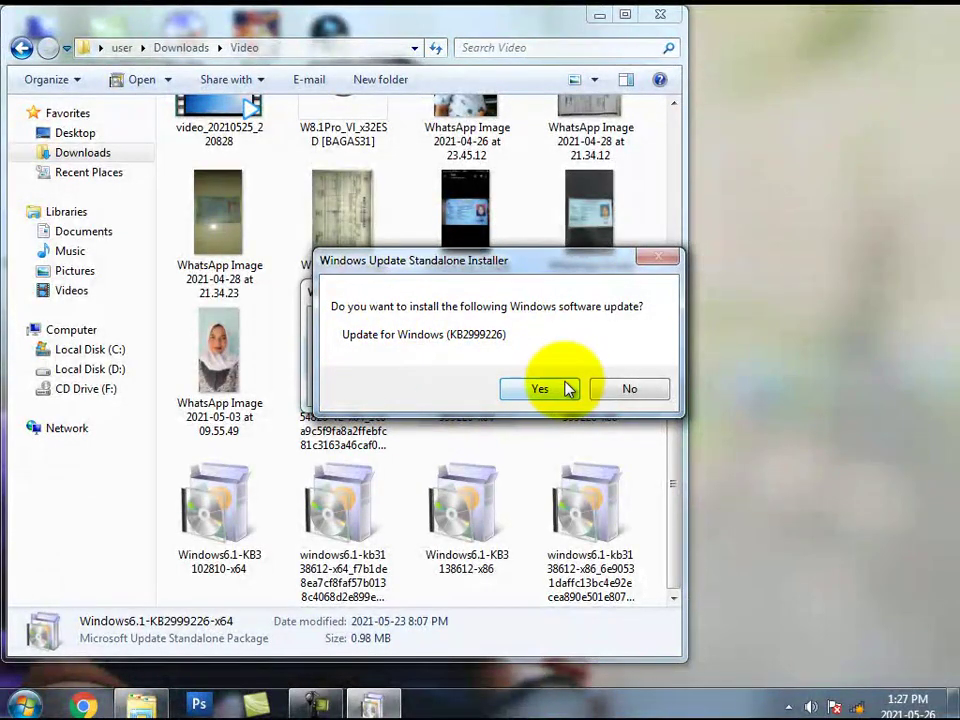
click(545, 387)
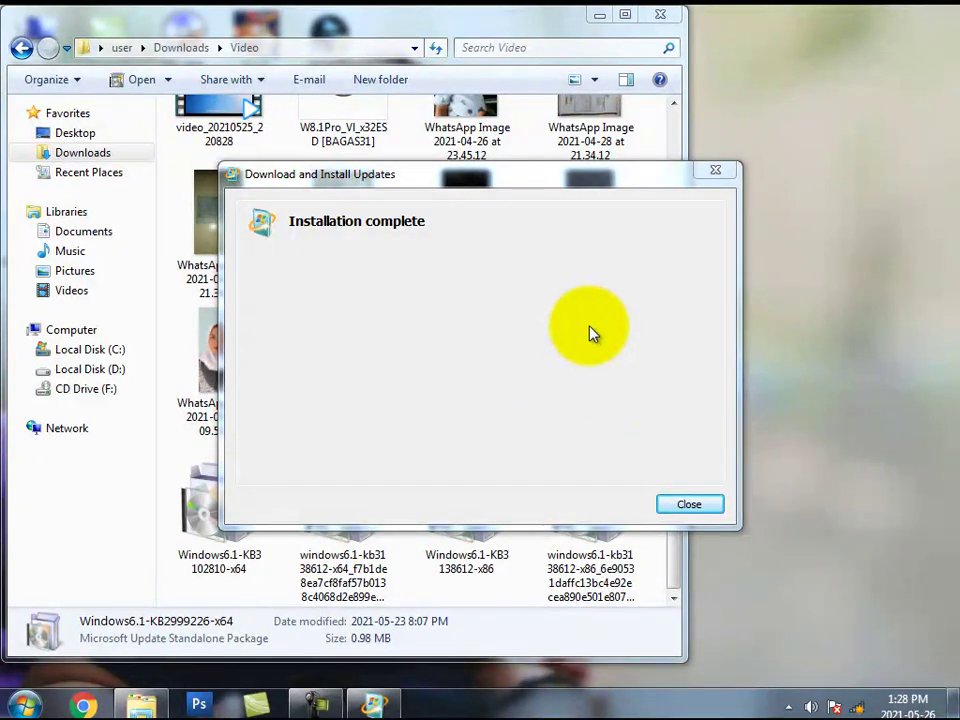
click(718, 507)
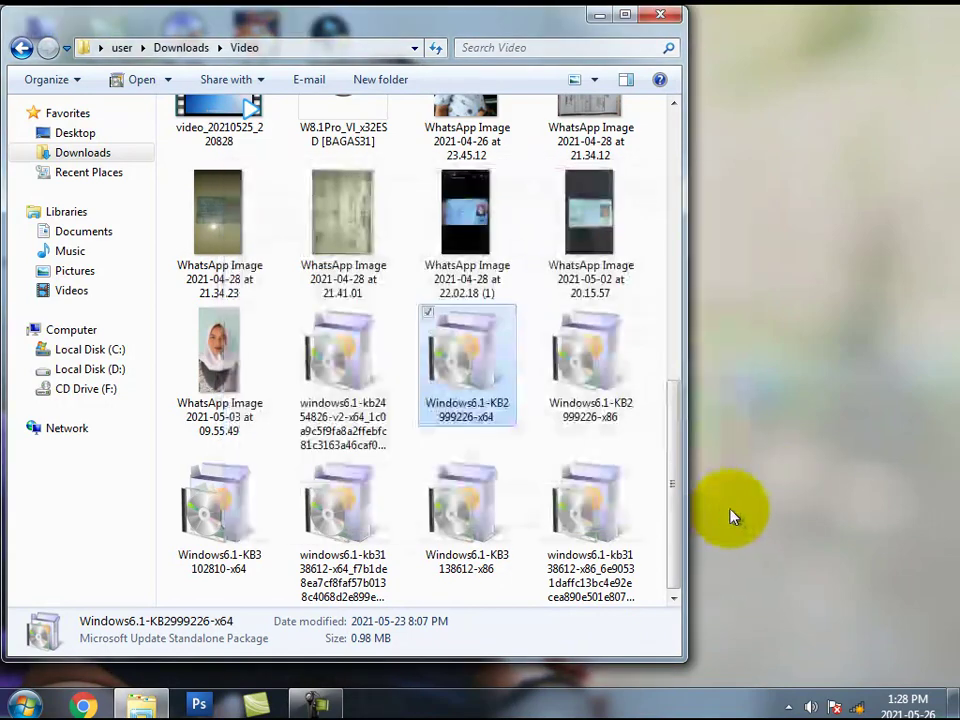
click(597, 17)
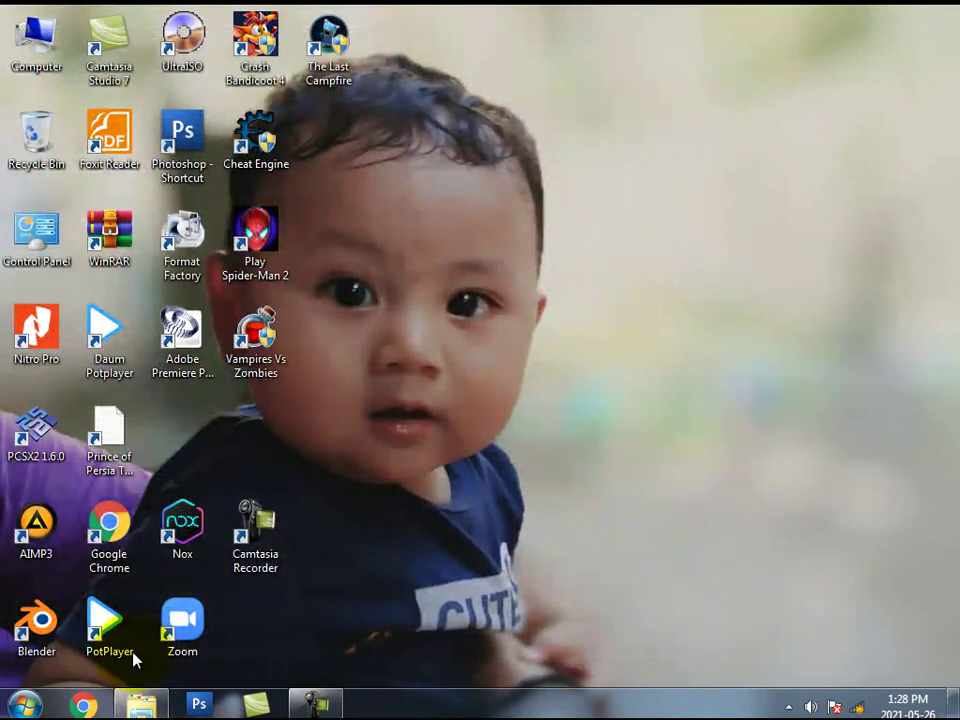
Launch PCSX2 1.6.0 to test it after the update and close its First Time Configuration window
click(37, 430)
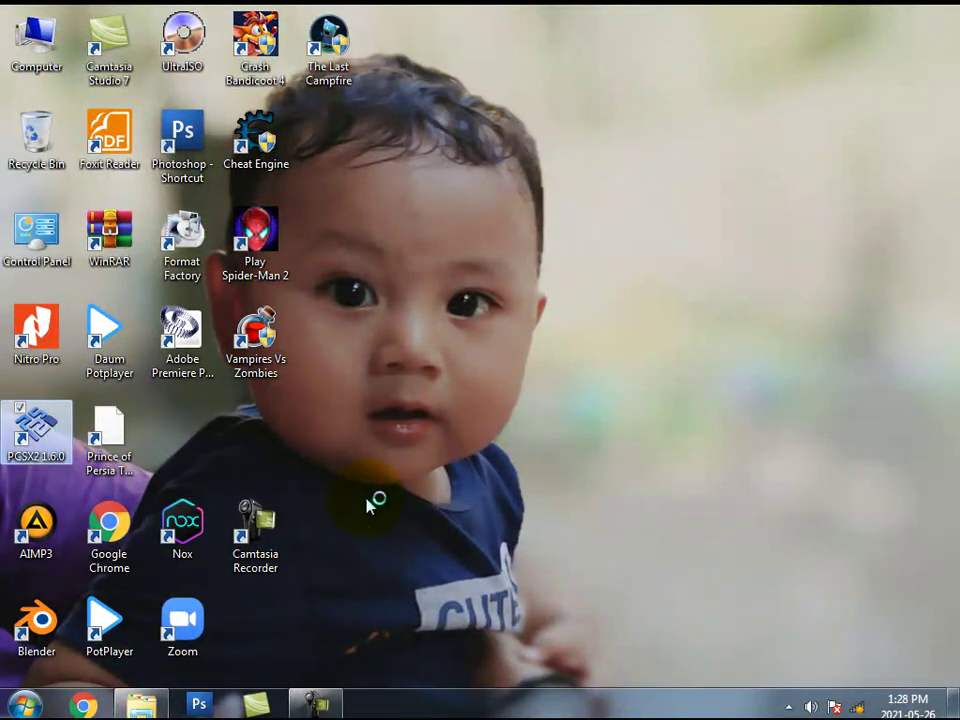
key(Return)
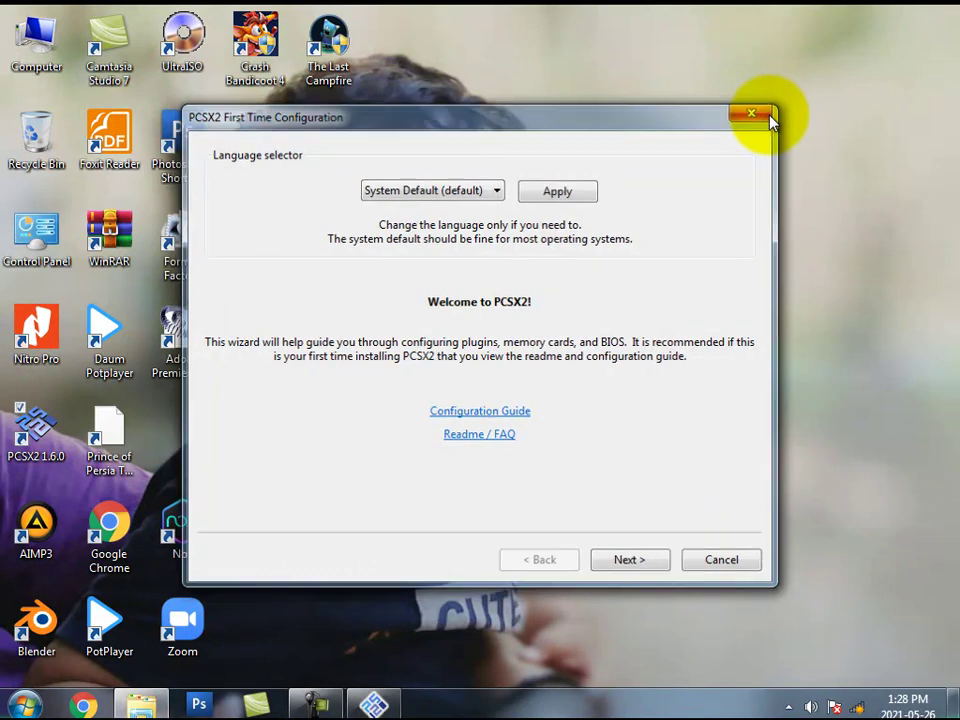
click(754, 112)
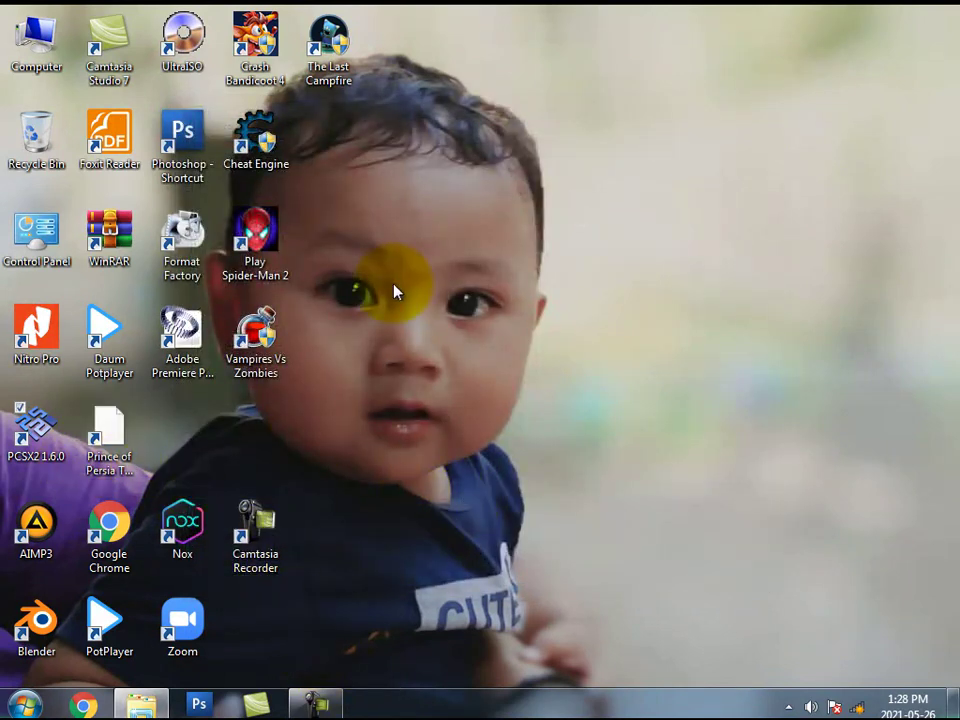
Launch Crash Bandicoot 4 to test it, dismissing the graphics driver warning and cancelling the firewall alert, then close the game and Task Manager
click(257, 40)
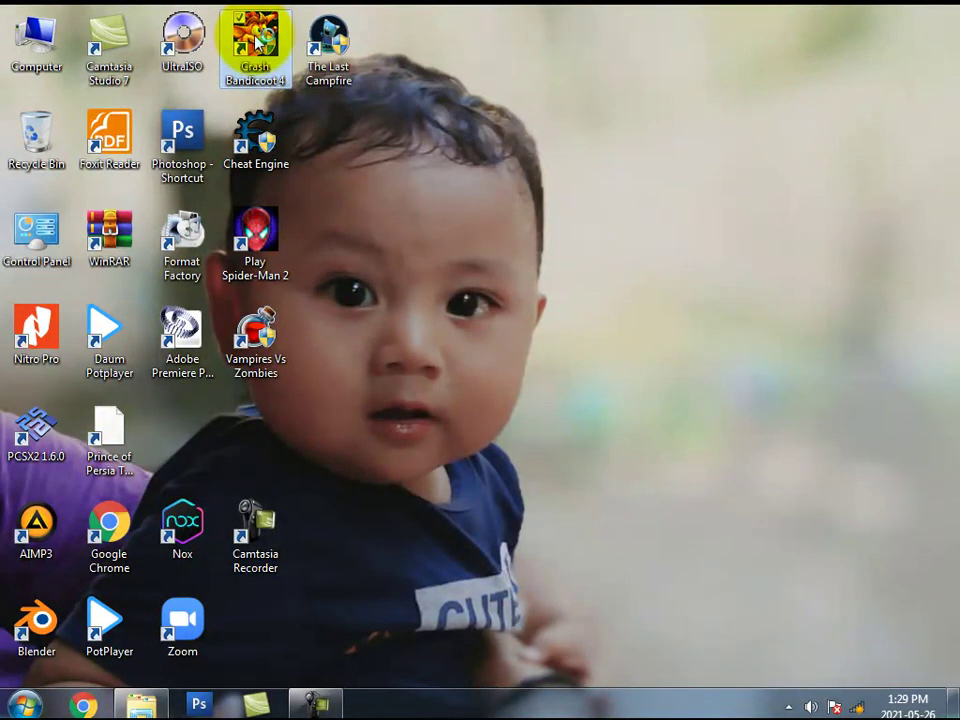
double_click(257, 40)
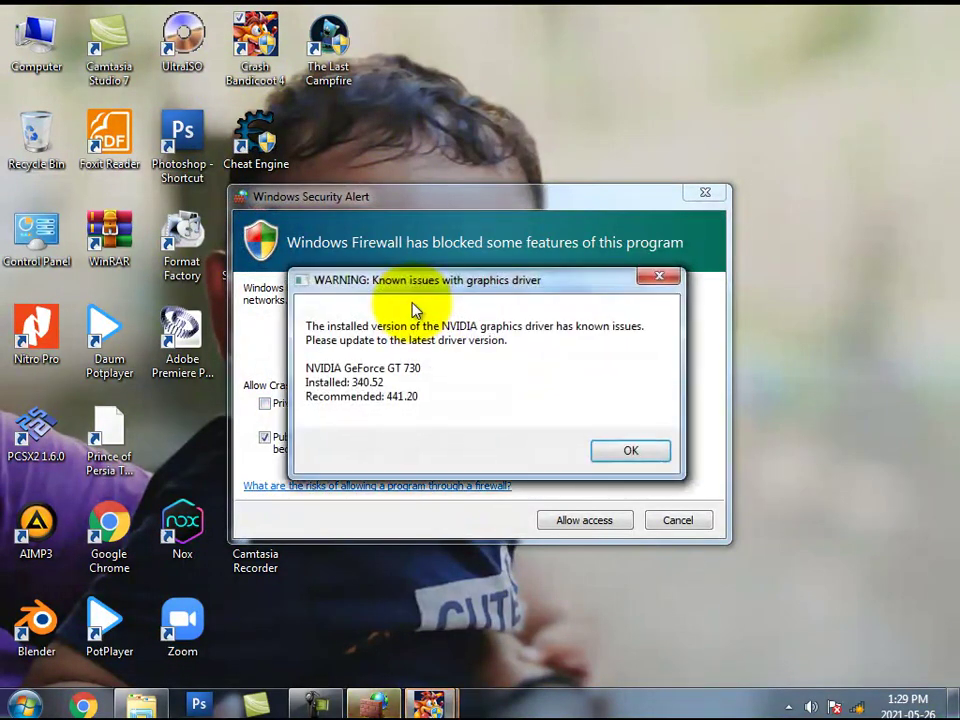
click(638, 453)
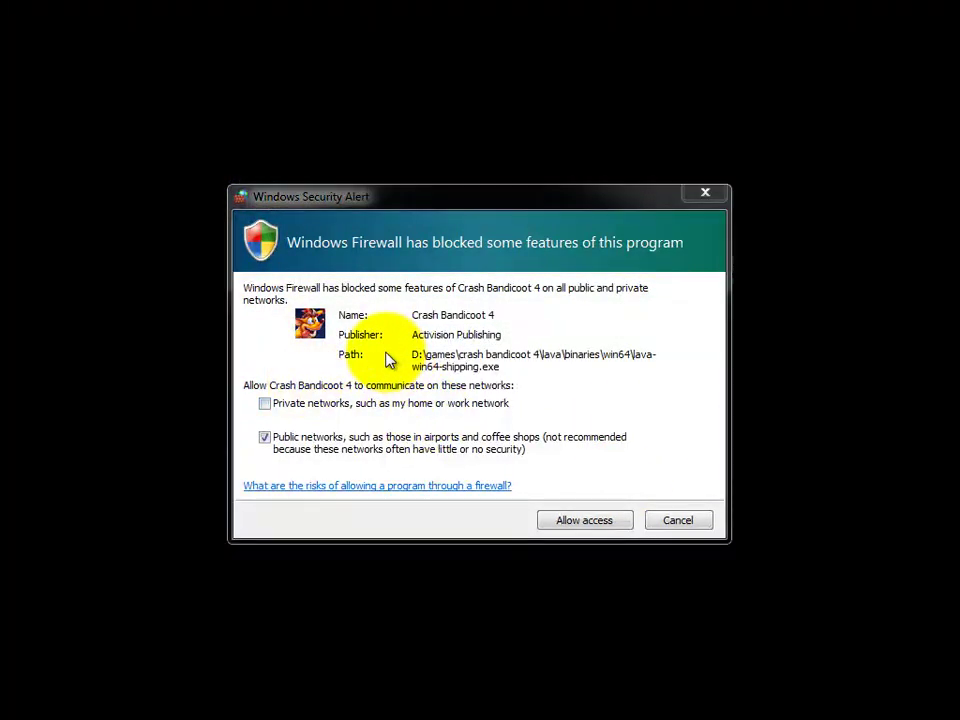
click(680, 521)
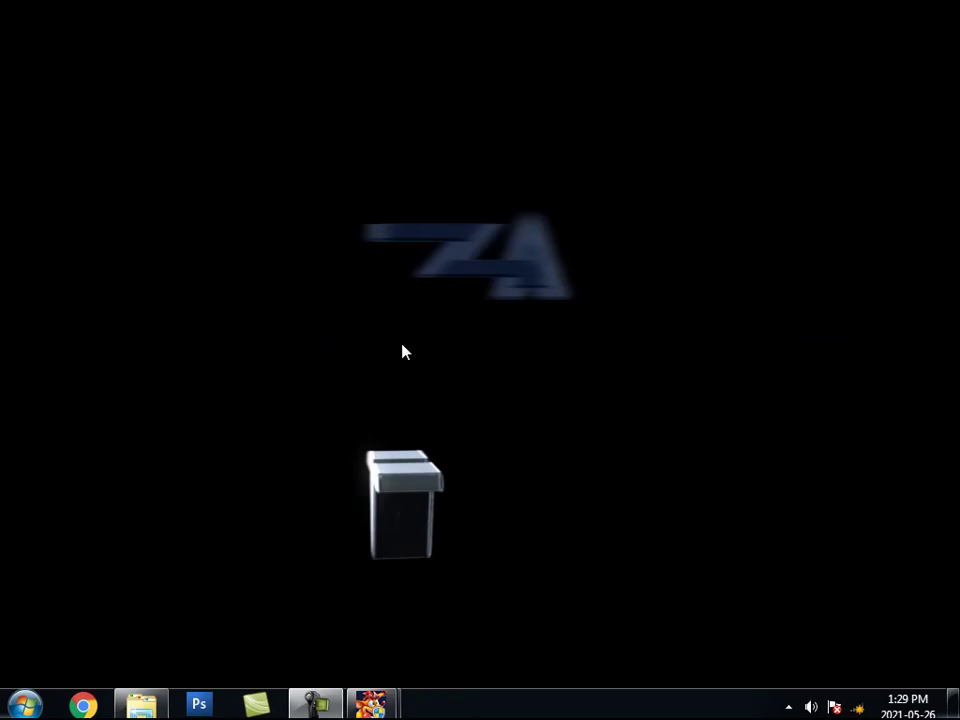
mouse_move(392, 702)
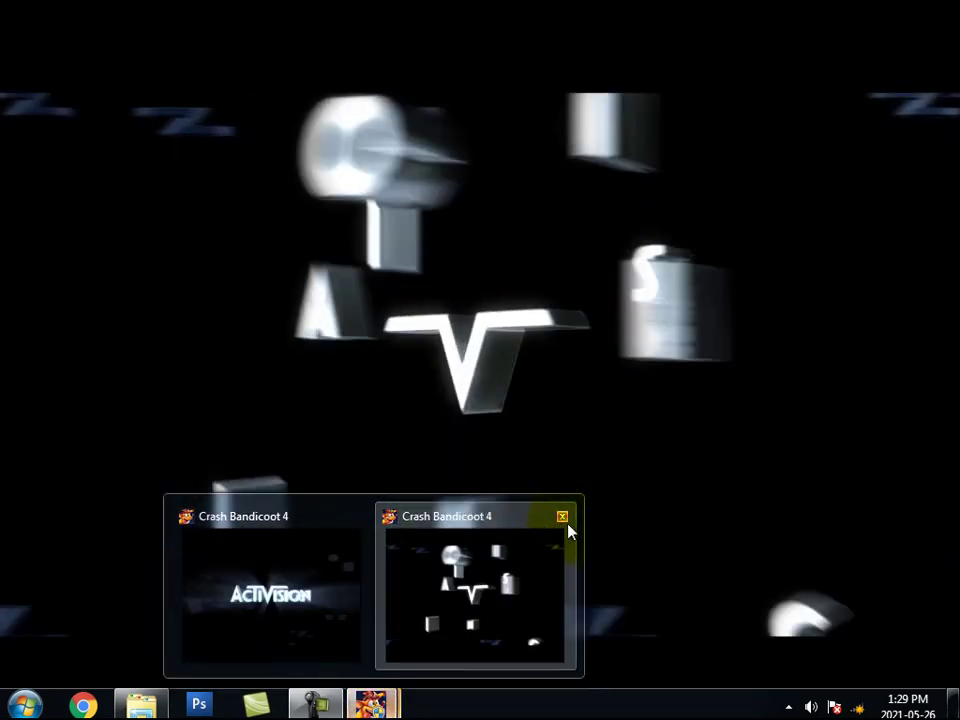
click(561, 517)
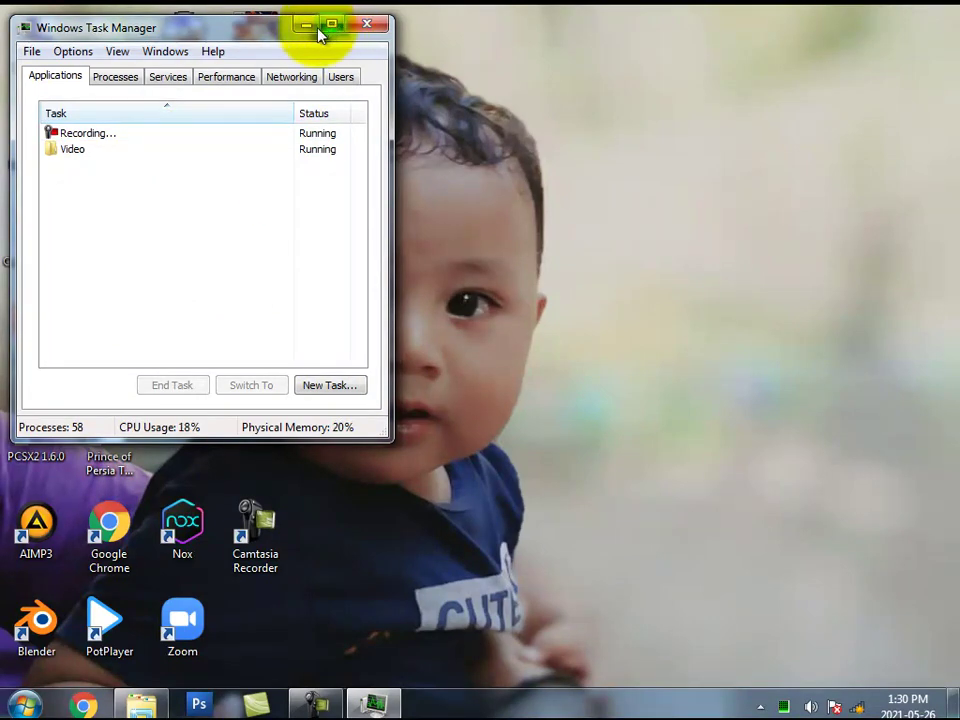
click(361, 24)
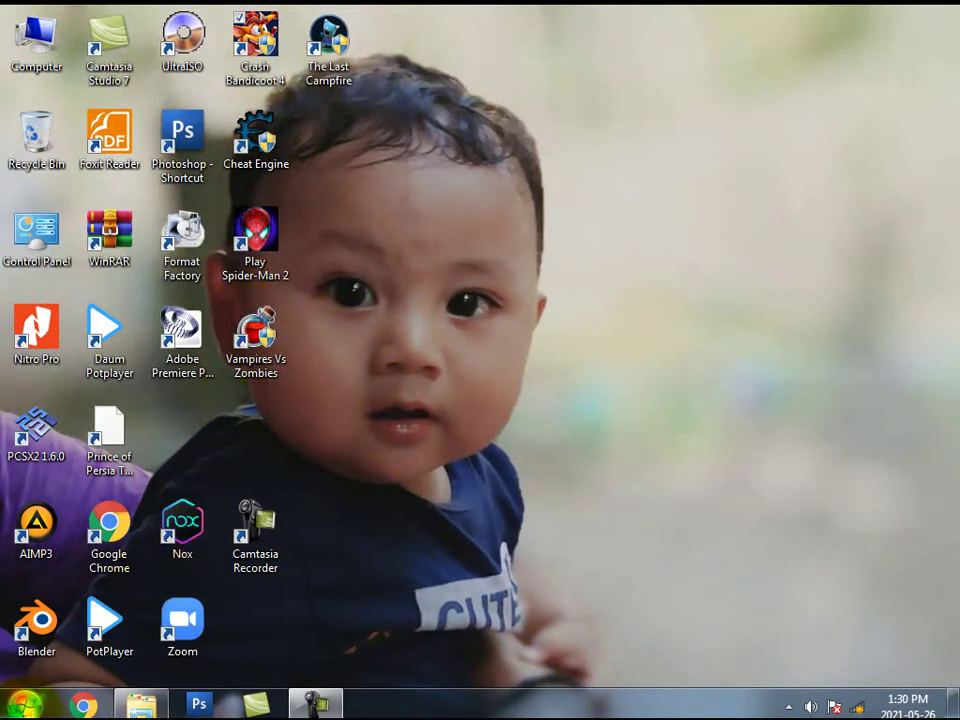
Open the Resident Evil 7 - Biohazard folder inside Games on Local Disk (D:)
click(136, 708)
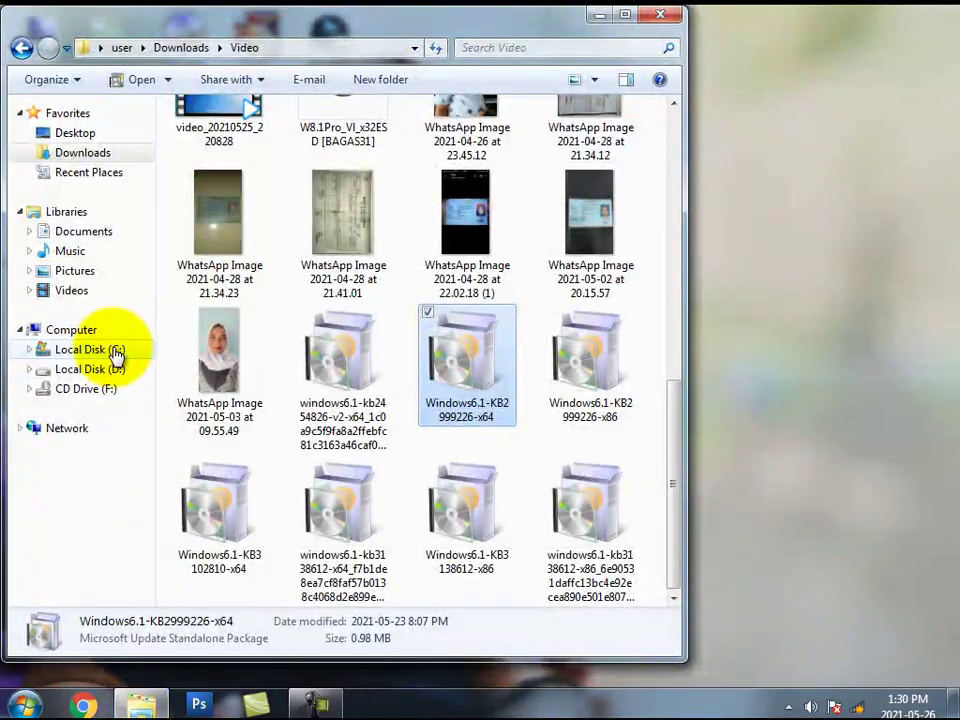
click(112, 350)
click(117, 371)
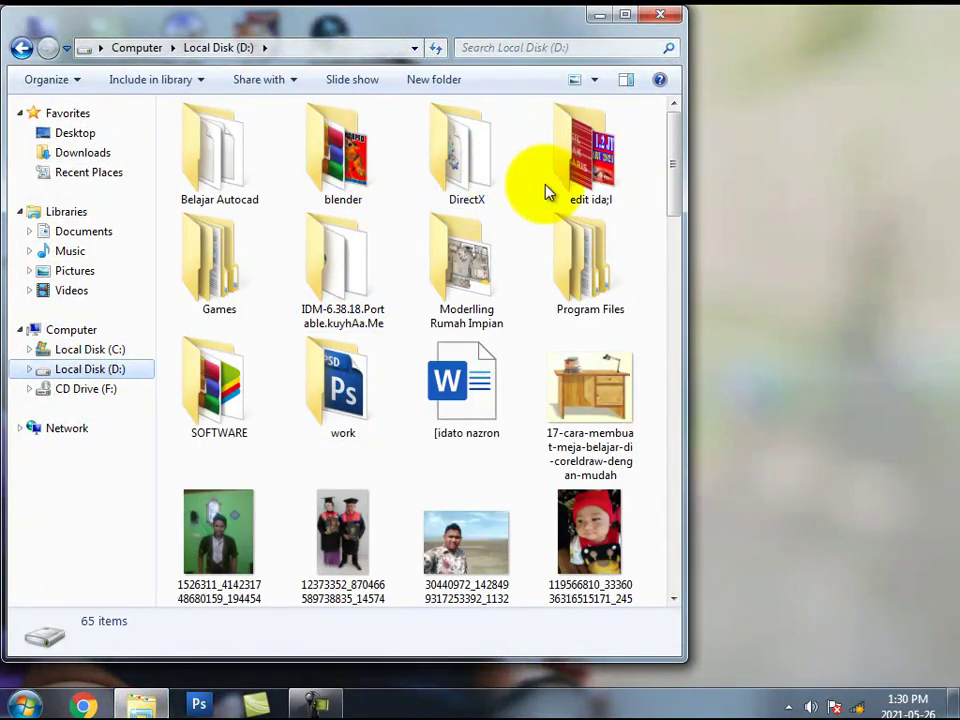
double_click(230, 274)
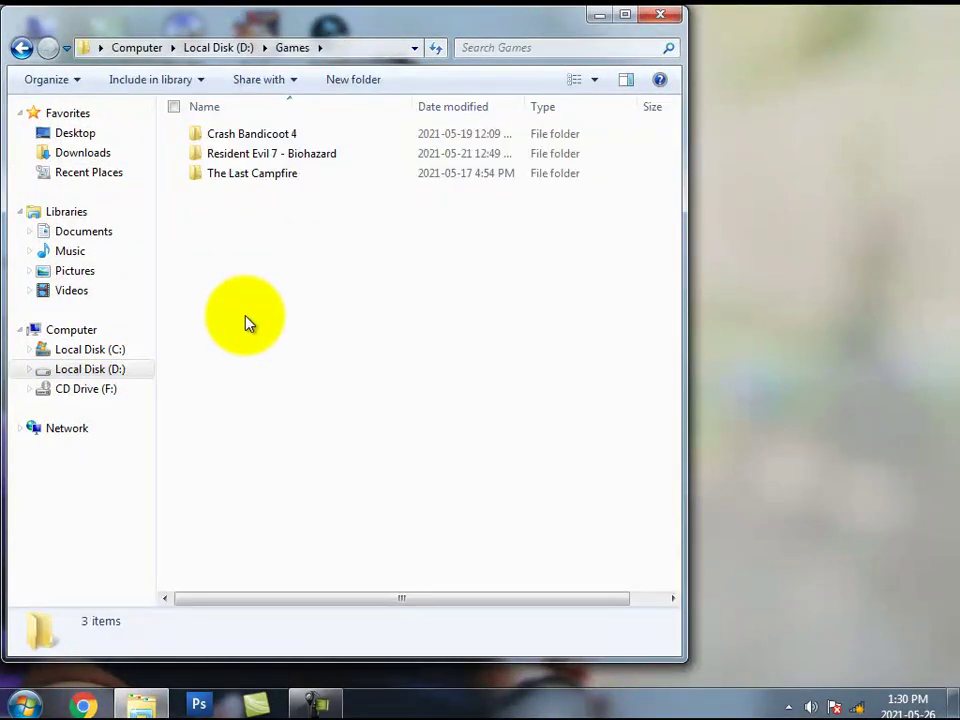
double_click(313, 154)
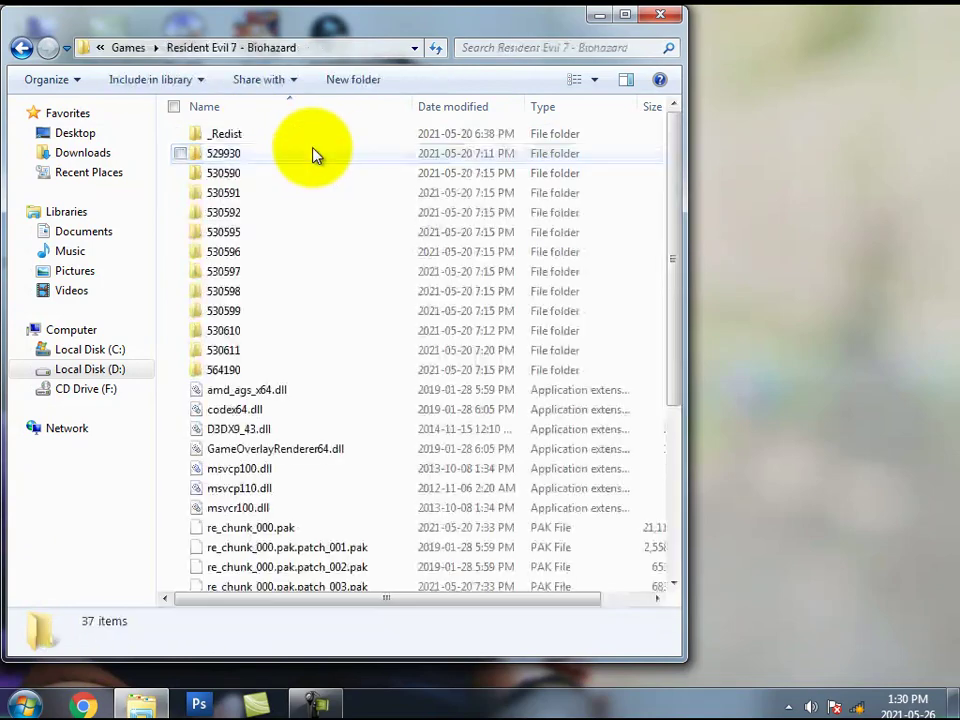
Run the re7 application to test Resident Evil 7, then close the game and the folder window
click(268, 429)
scroll(253, 424, down, 4)
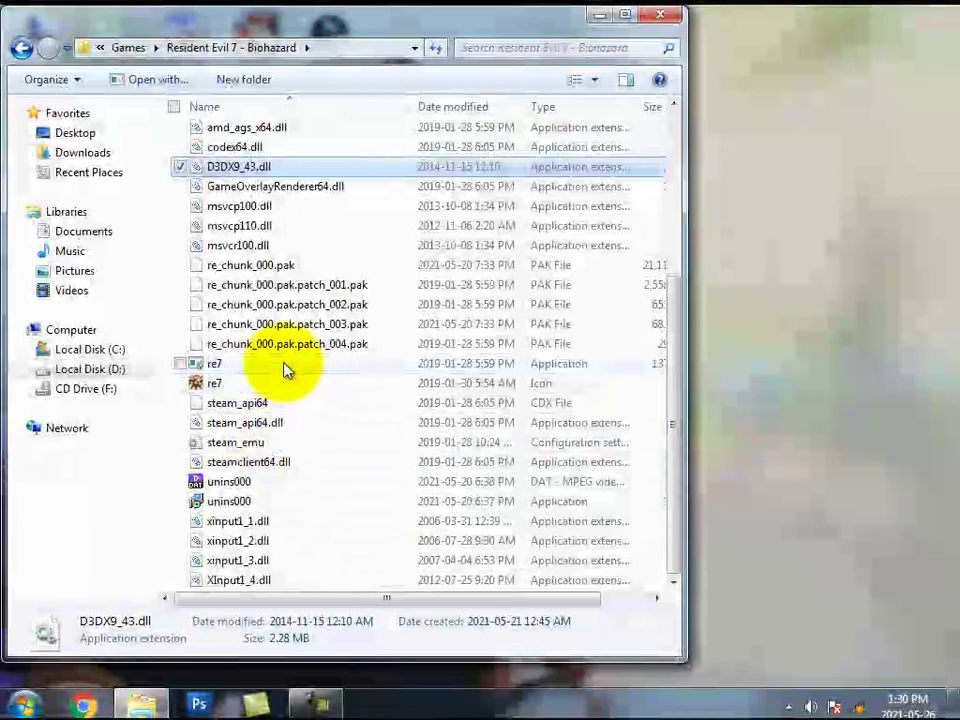
click(283, 363)
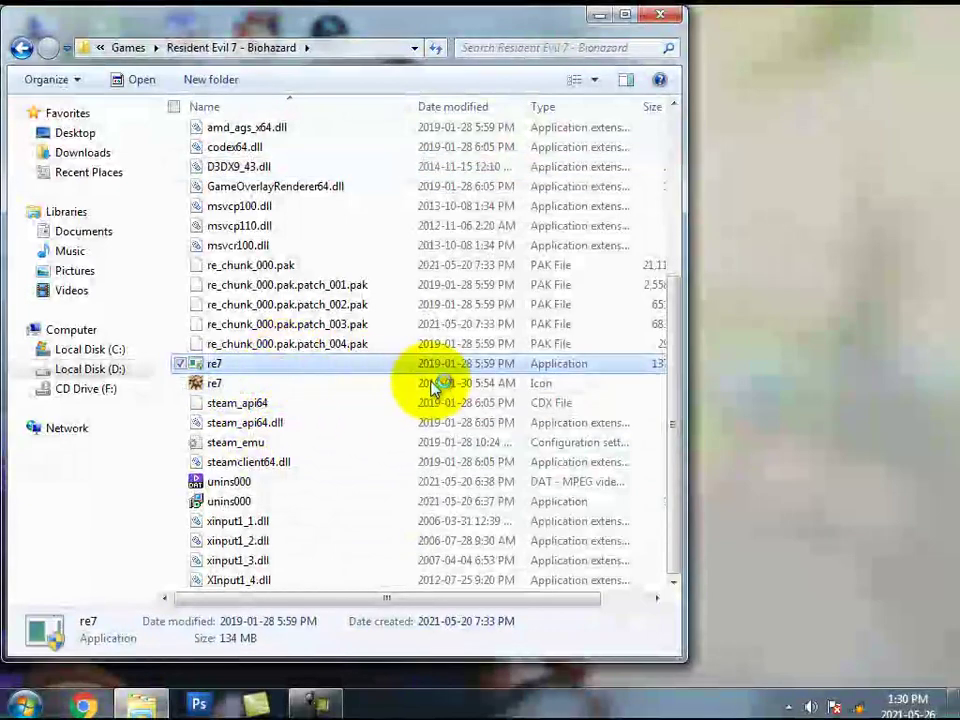
click(699, 356)
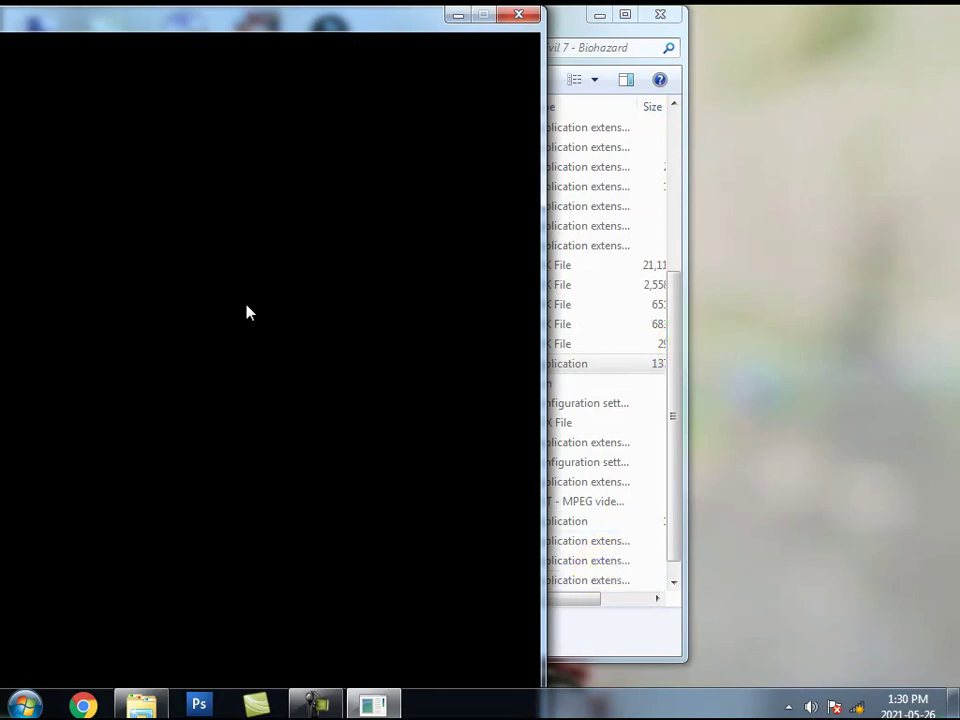
drag(101, 24, 518, 66)
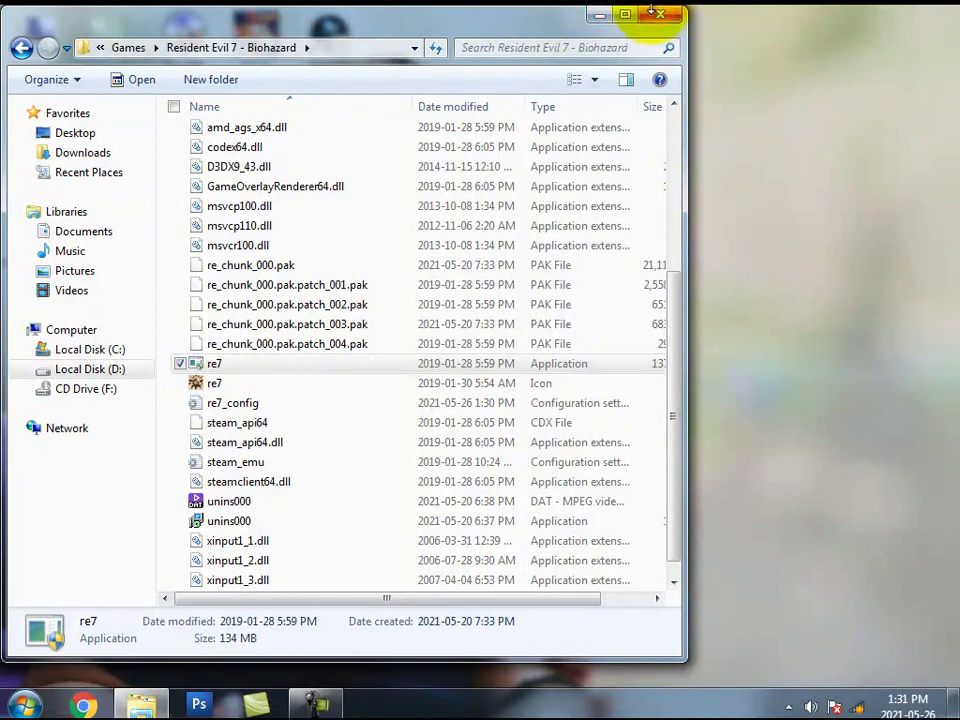
click(658, 17)
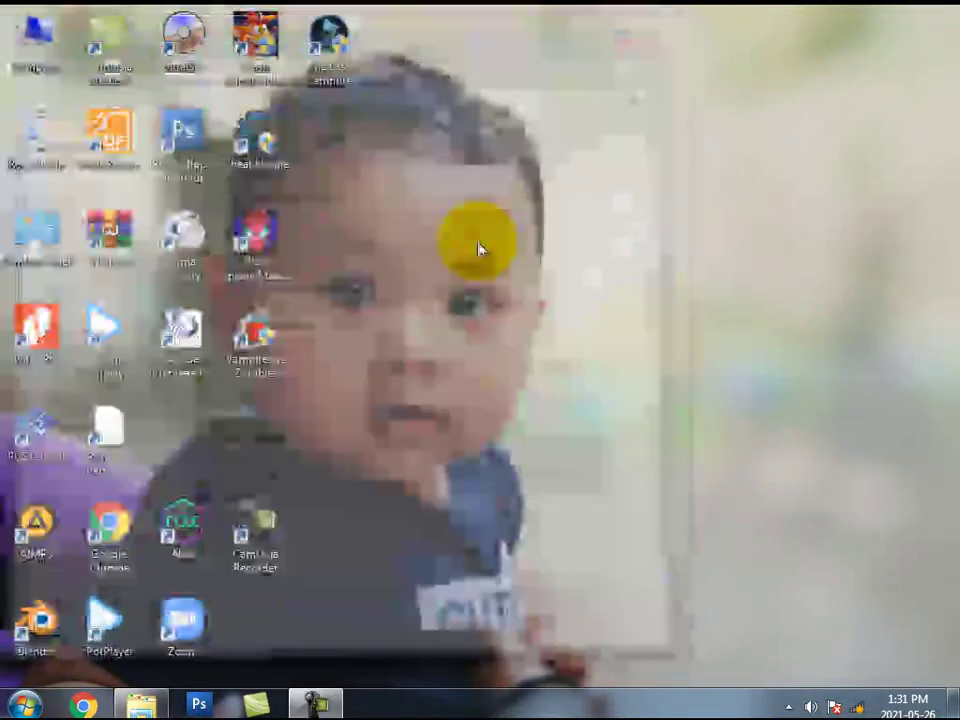
right_click(551, 109)
click(596, 157)
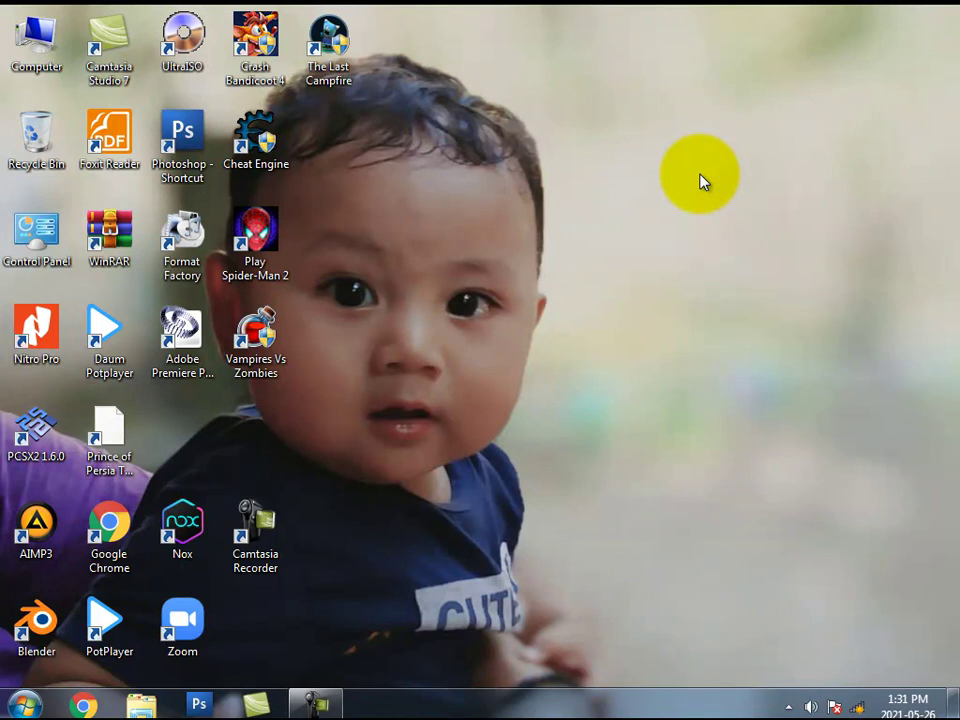
right_click(510, 257)
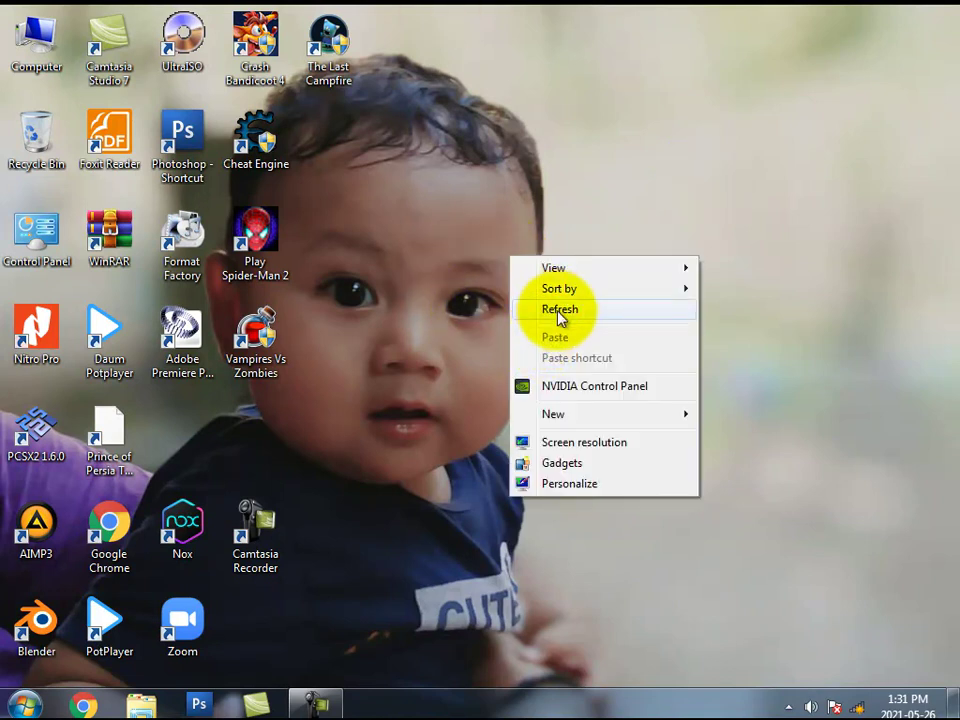
click(557, 310)
right_click(404, 202)
click(507, 254)
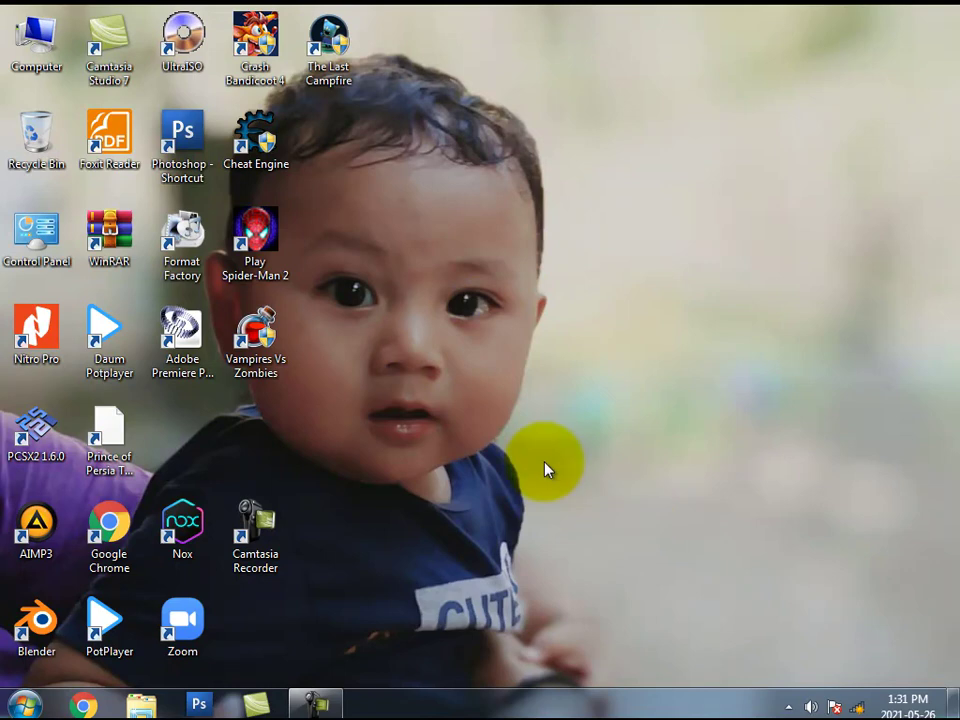
right_click(377, 295)
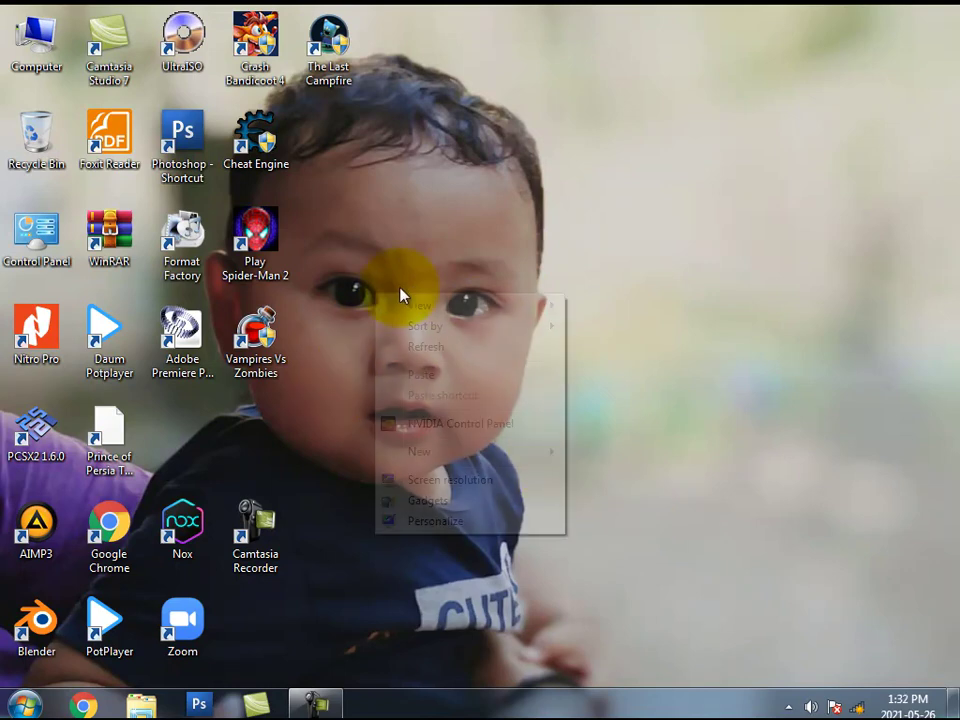
click(432, 350)
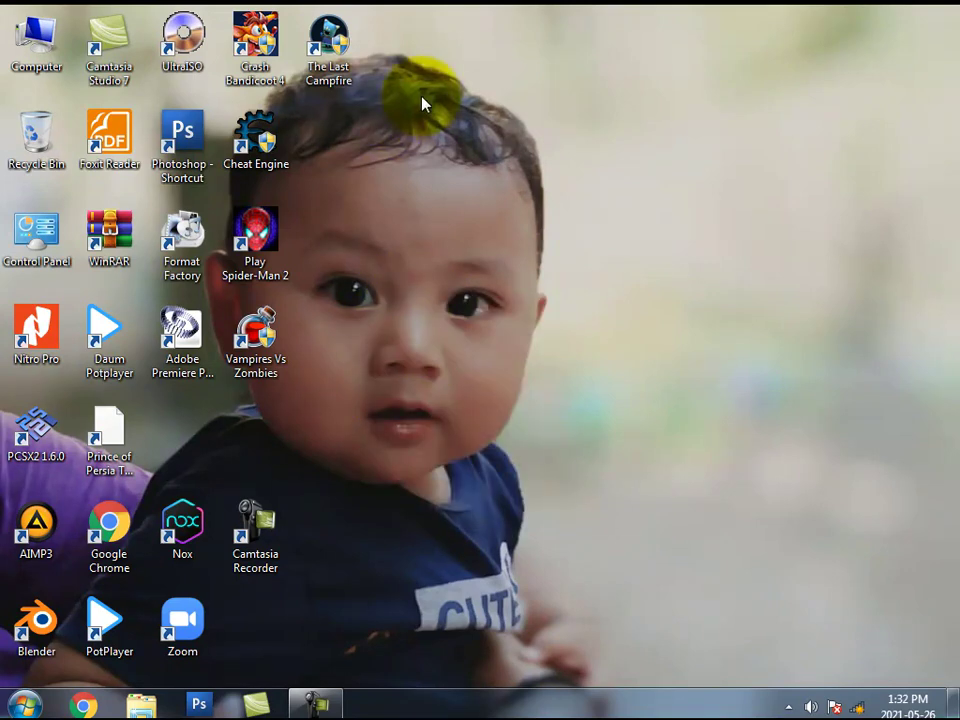
right_click(423, 100)
click(493, 155)
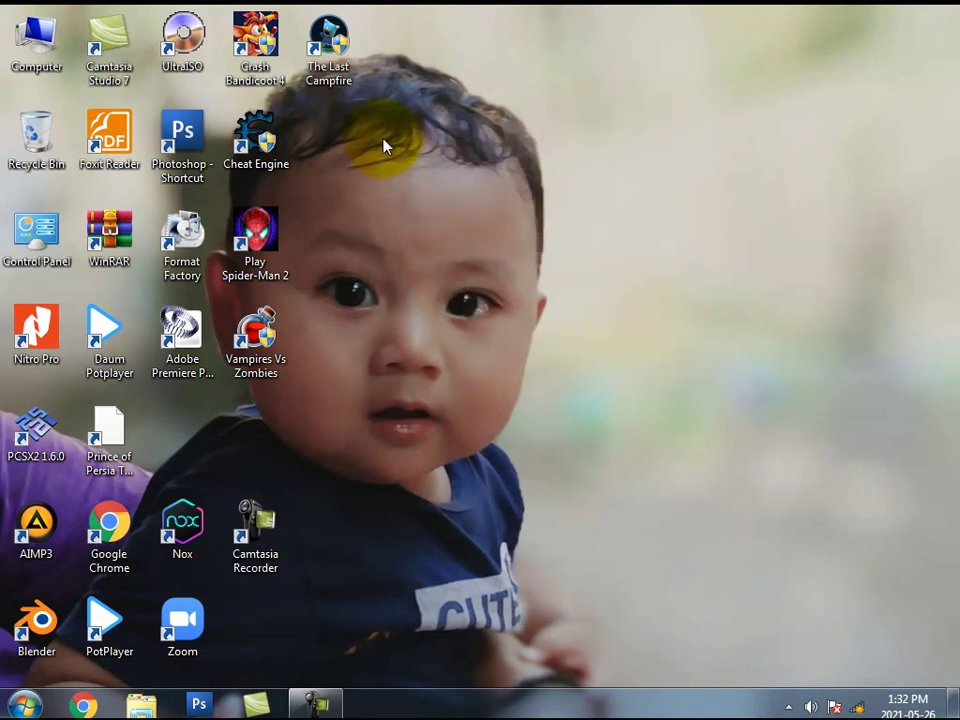
right_click(385, 143)
right_click(433, 80)
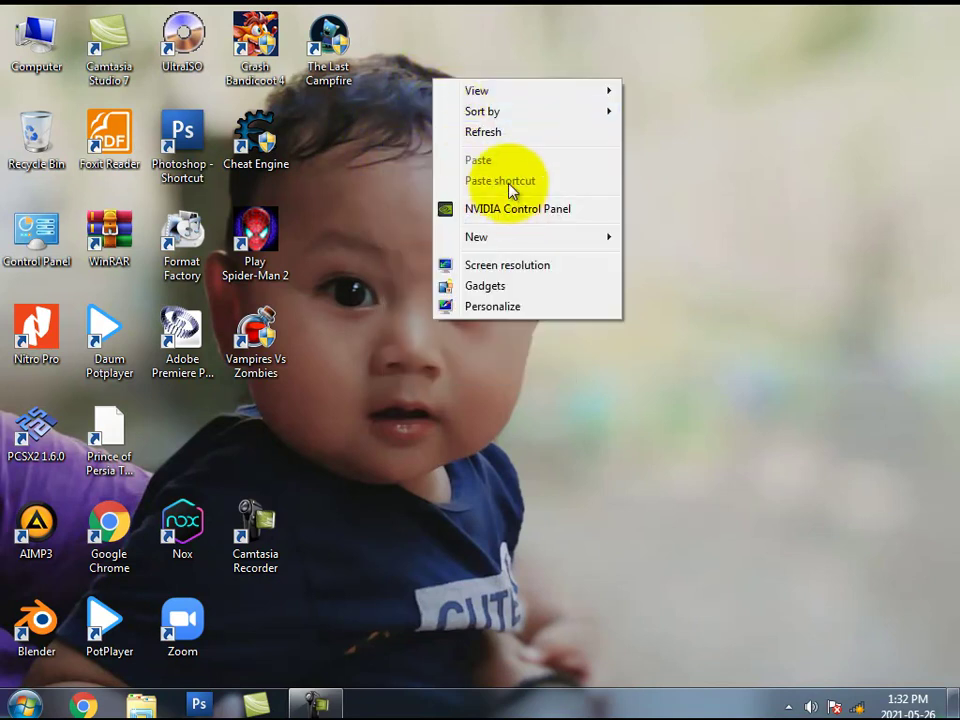
click(478, 133)
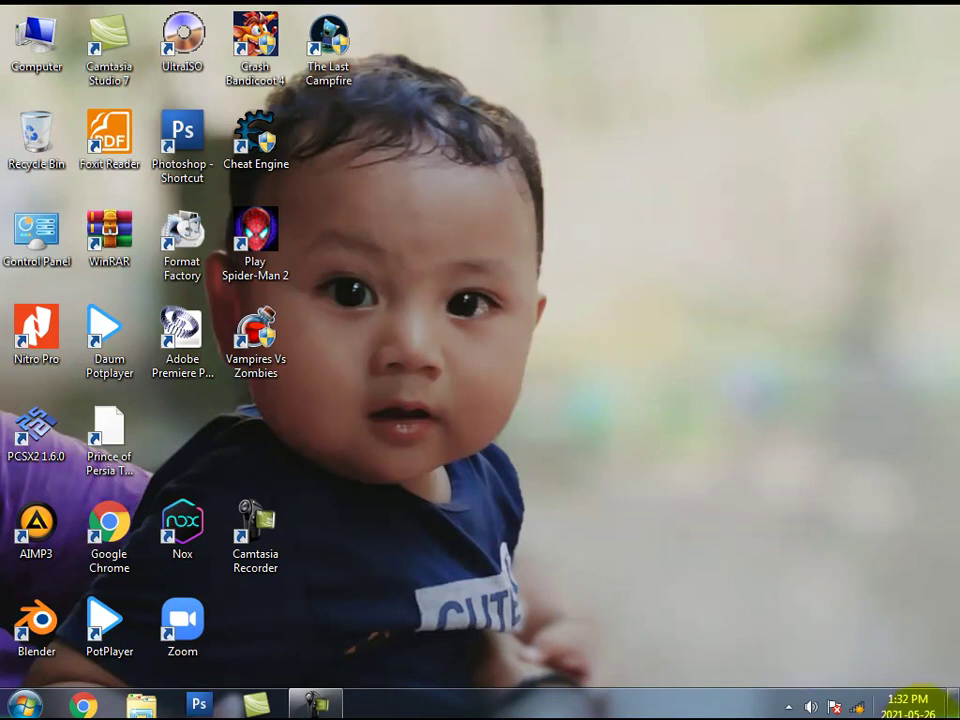
Display the available wireless networks and refresh the list
click(857, 706)
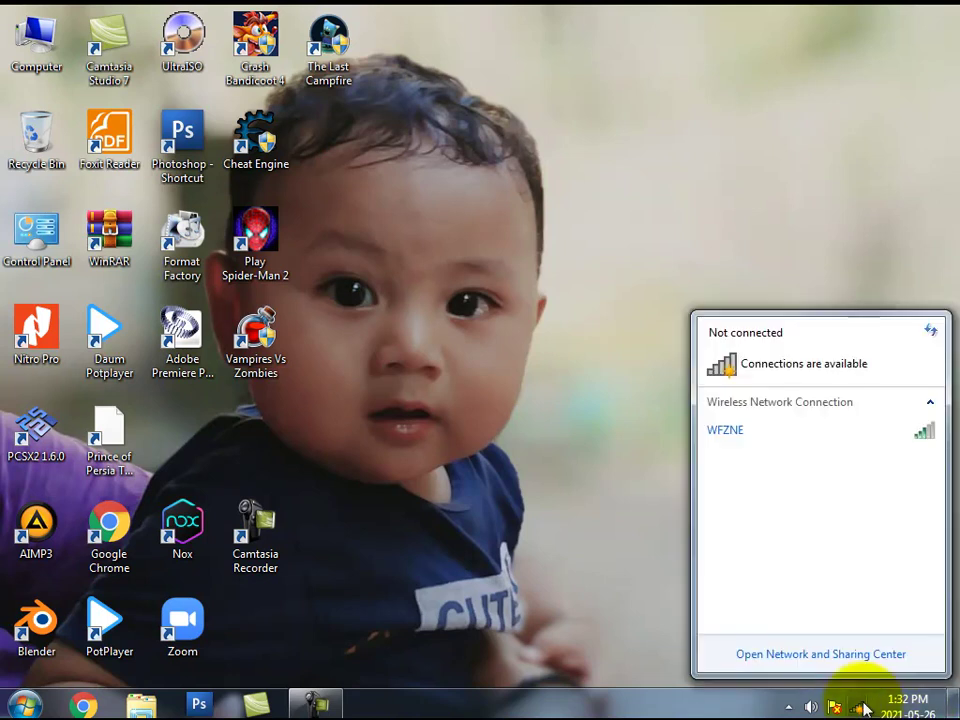
click(930, 331)
click(22, 706)
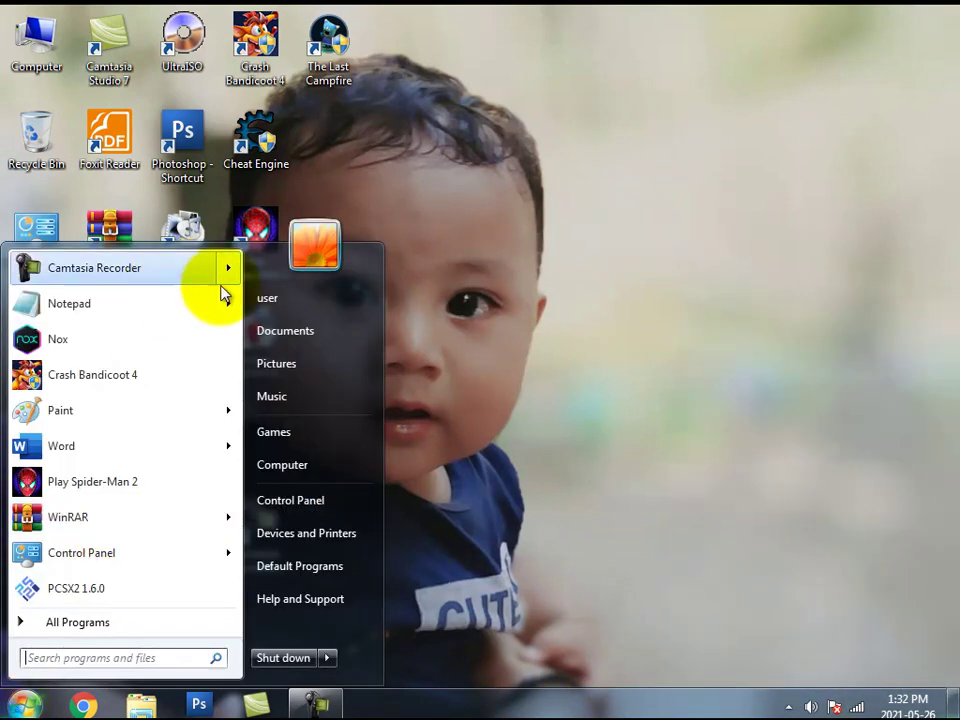
right_click(300, 478)
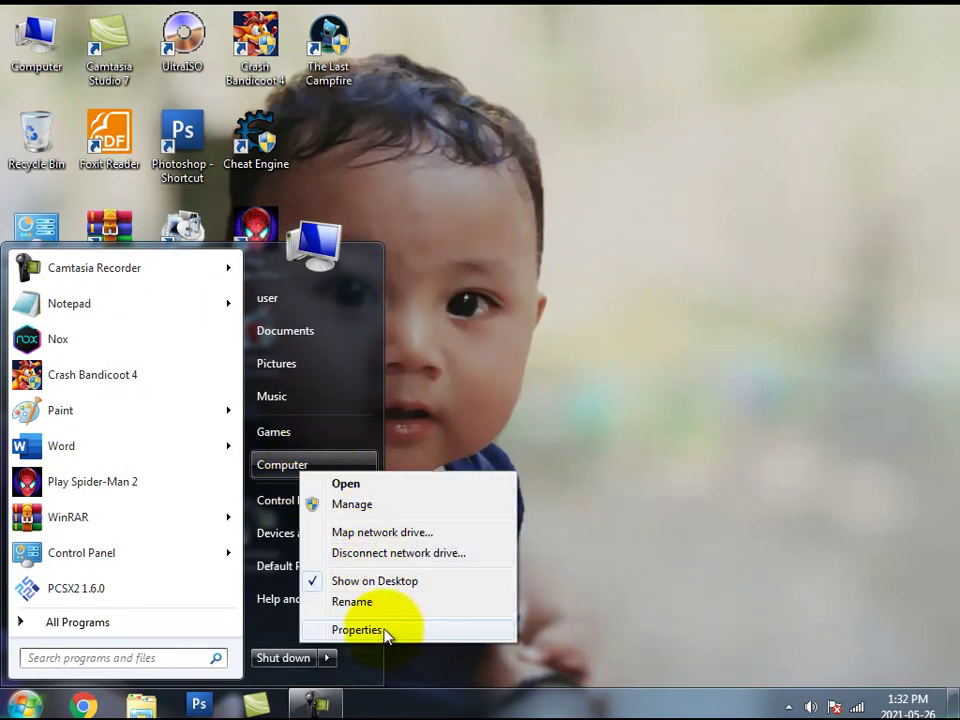
click(476, 386)
Open Windows Update under System and Security in Control Panel and view its update installation settings, returning to the Windows Update page
key(super)
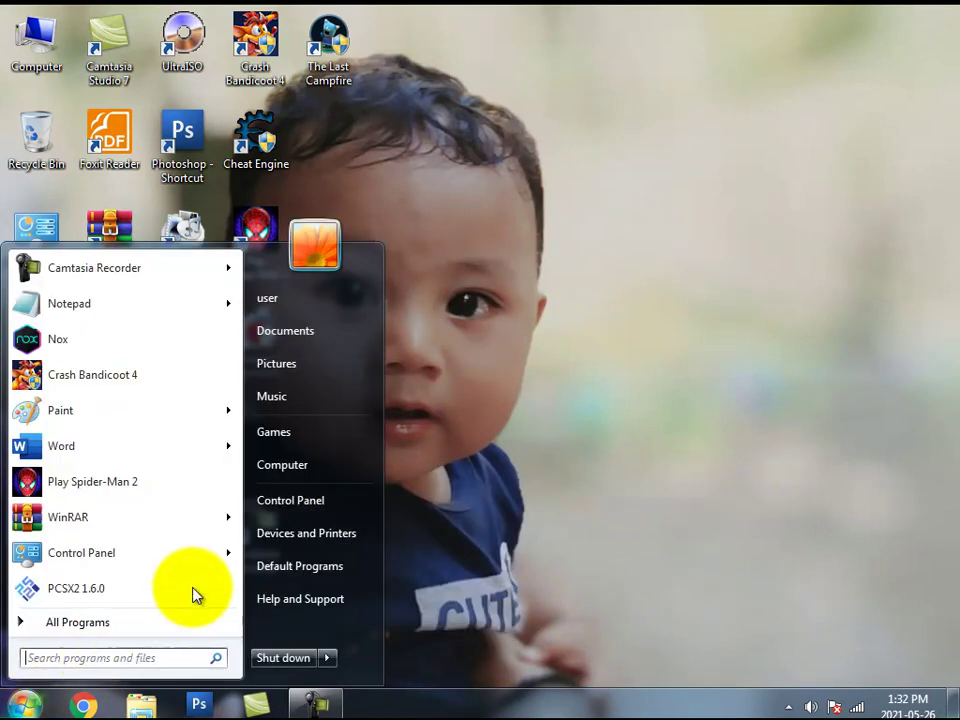
click(284, 505)
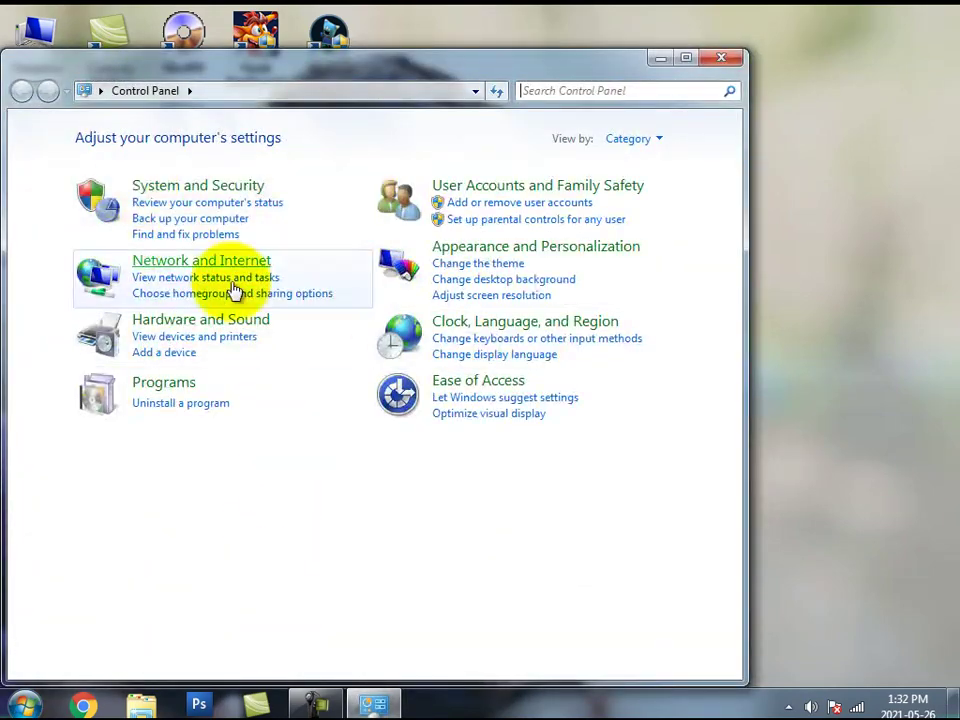
click(172, 195)
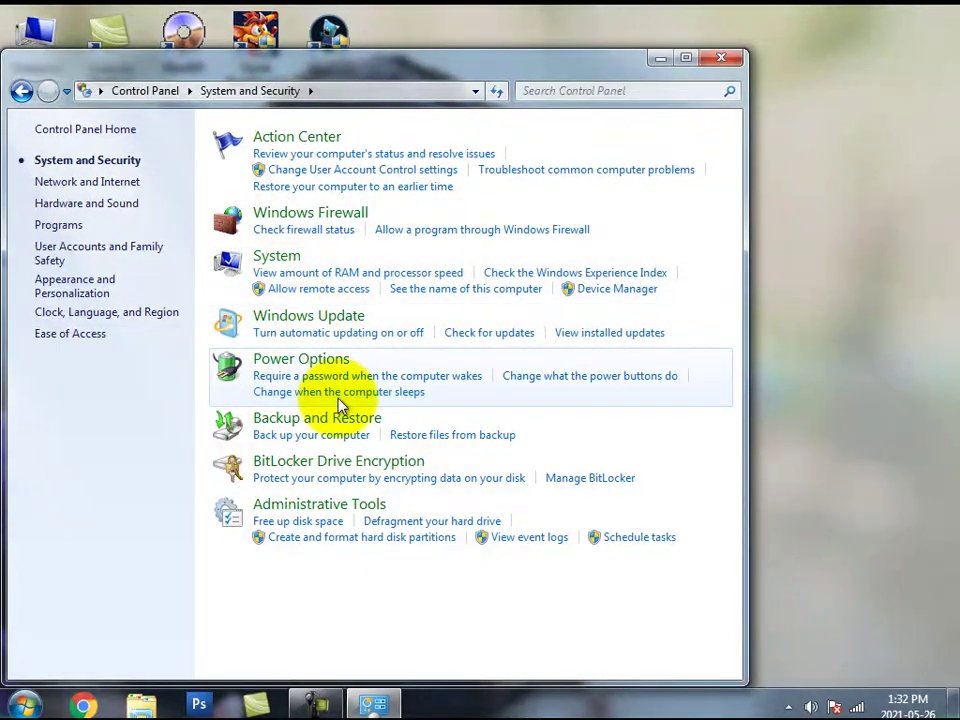
click(320, 318)
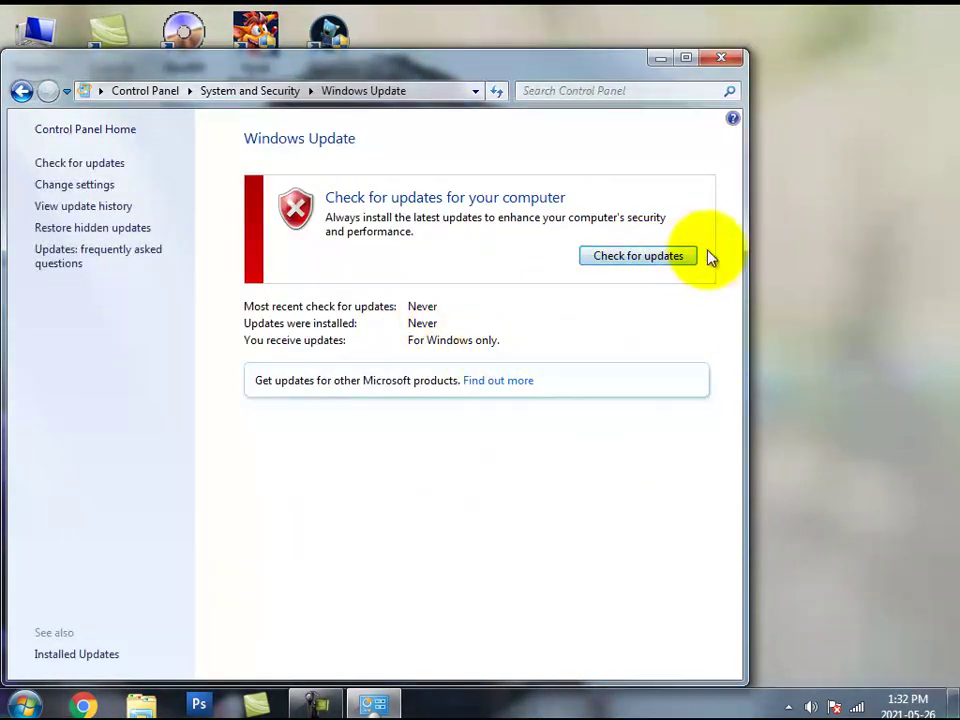
click(76, 186)
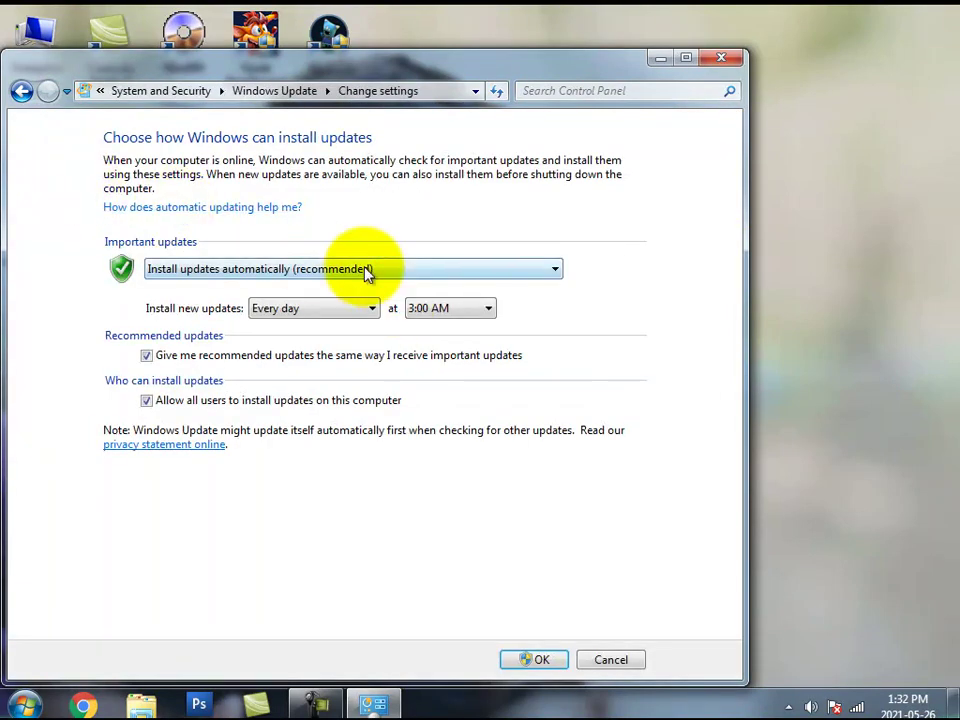
click(21, 91)
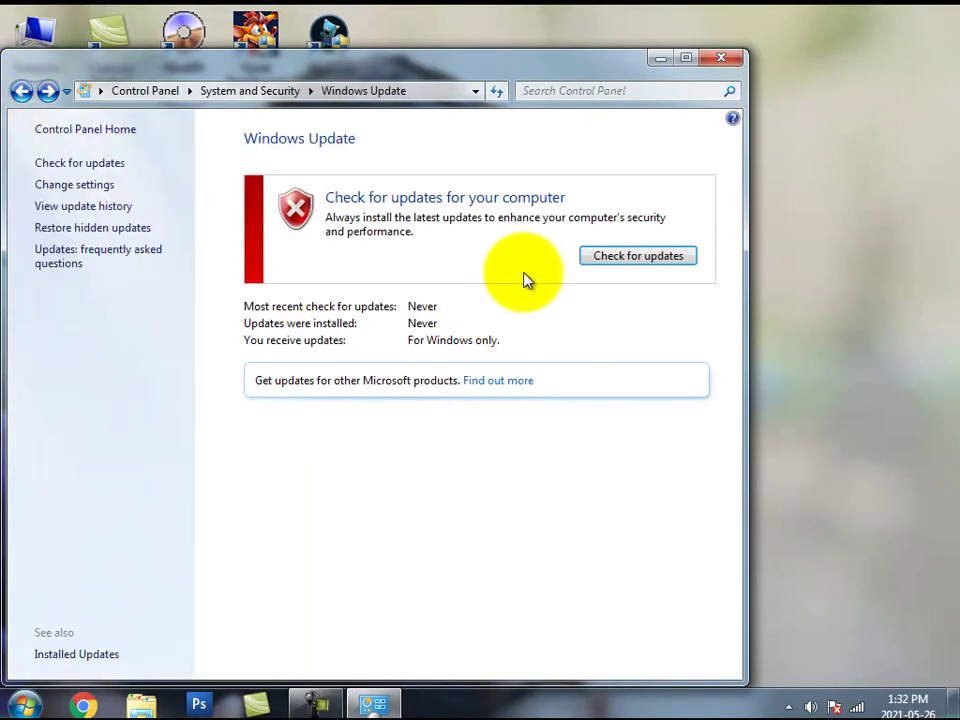
Check for new Windows updates, then open the update history
click(630, 262)
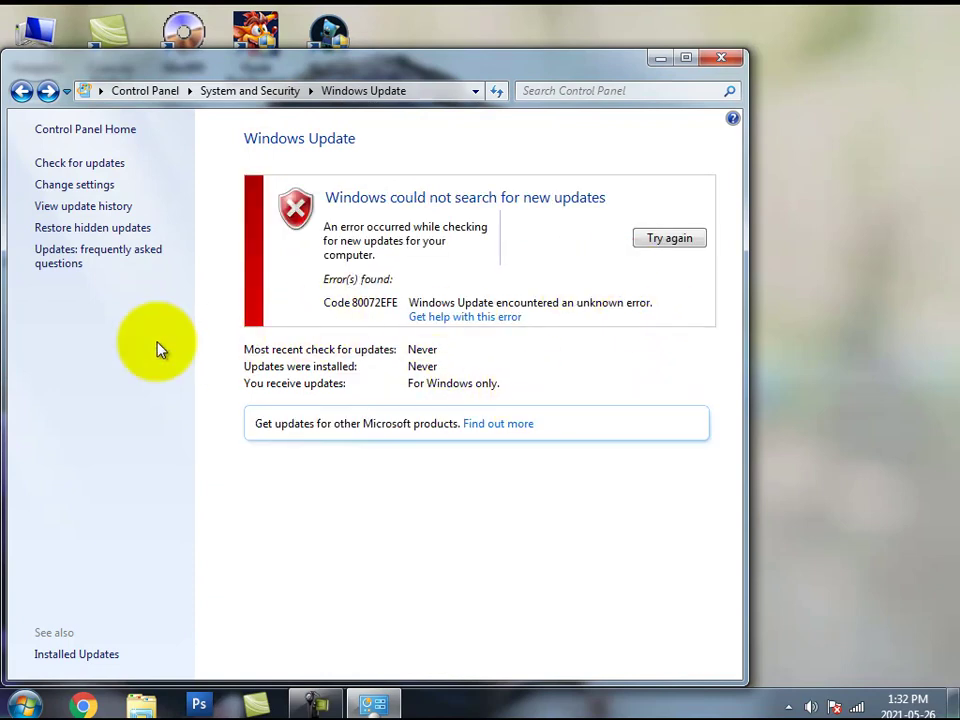
click(95, 206)
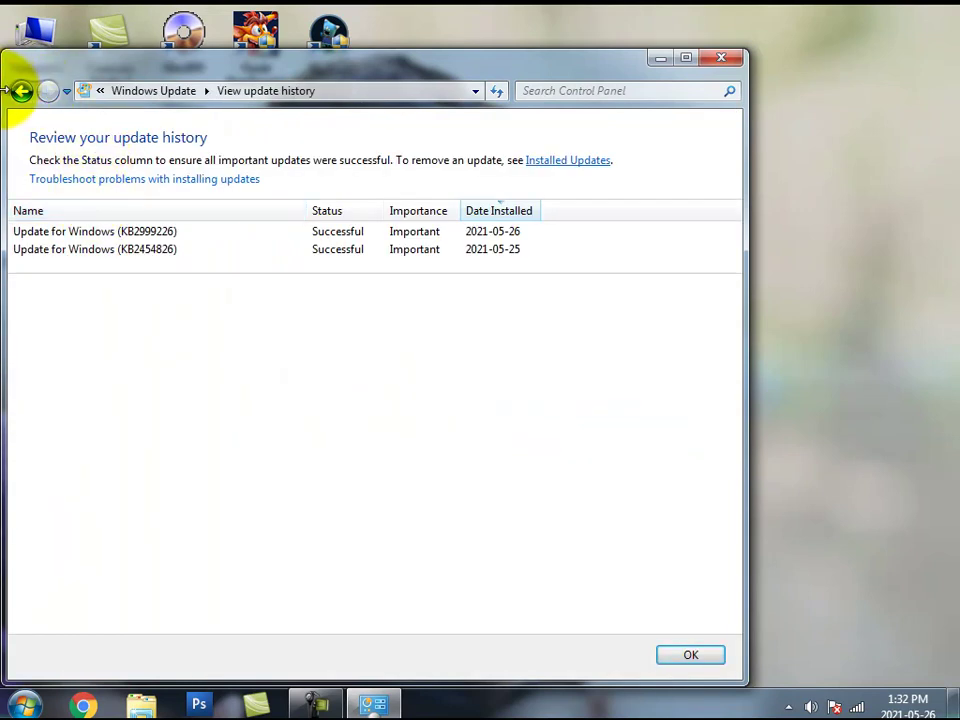
Set important updates to "Download updates but let me choose whether to install them", save the setting and close the Windows Update window
click(492, 233)
click(21, 91)
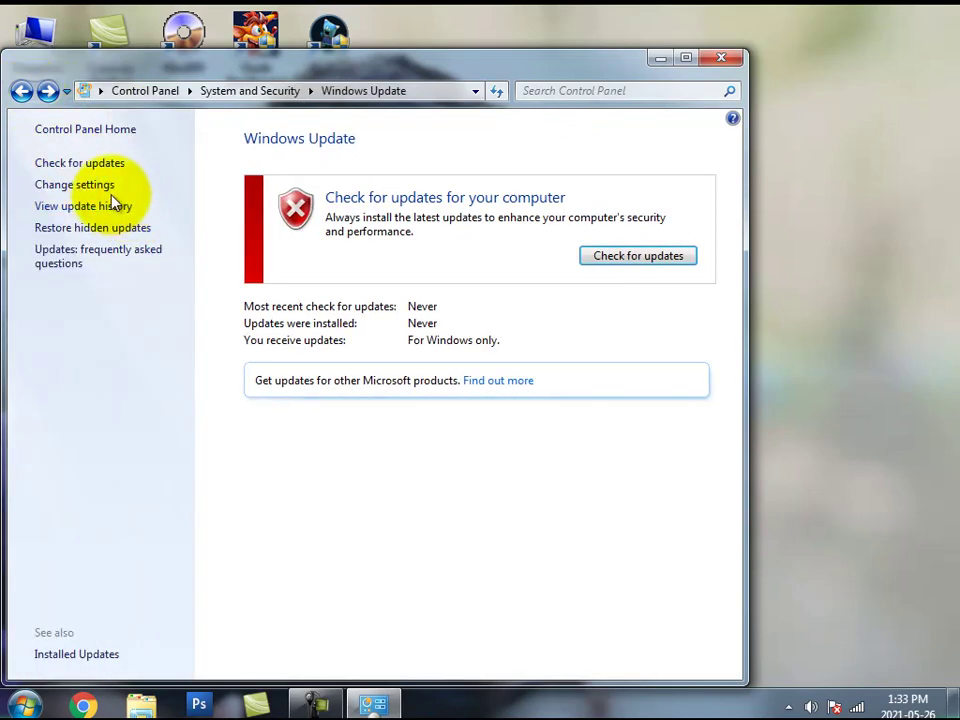
click(100, 184)
click(272, 266)
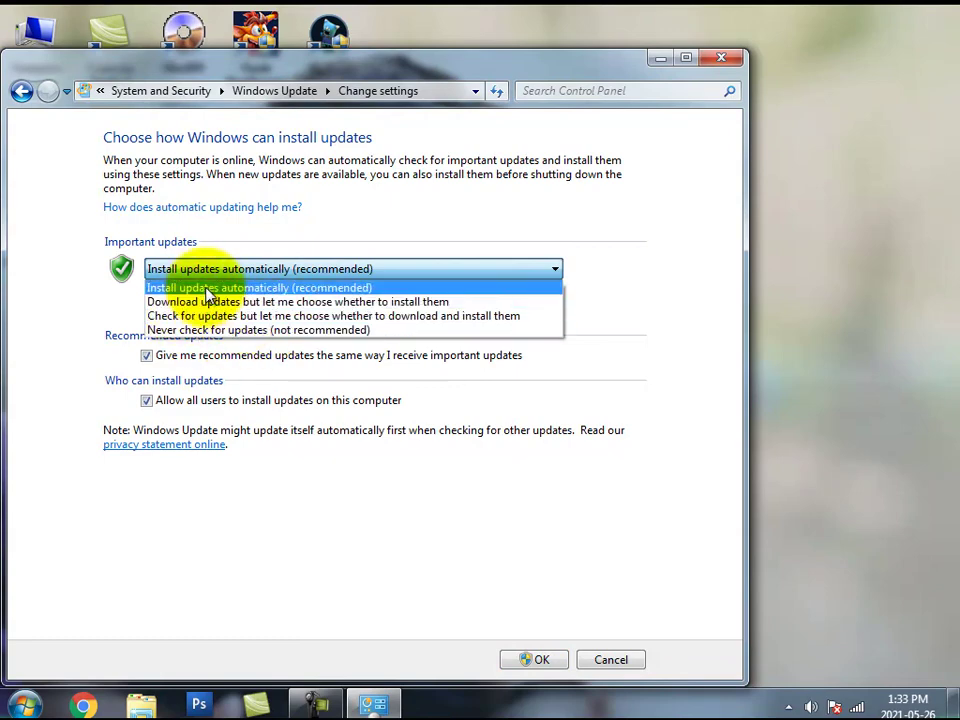
click(207, 290)
click(266, 269)
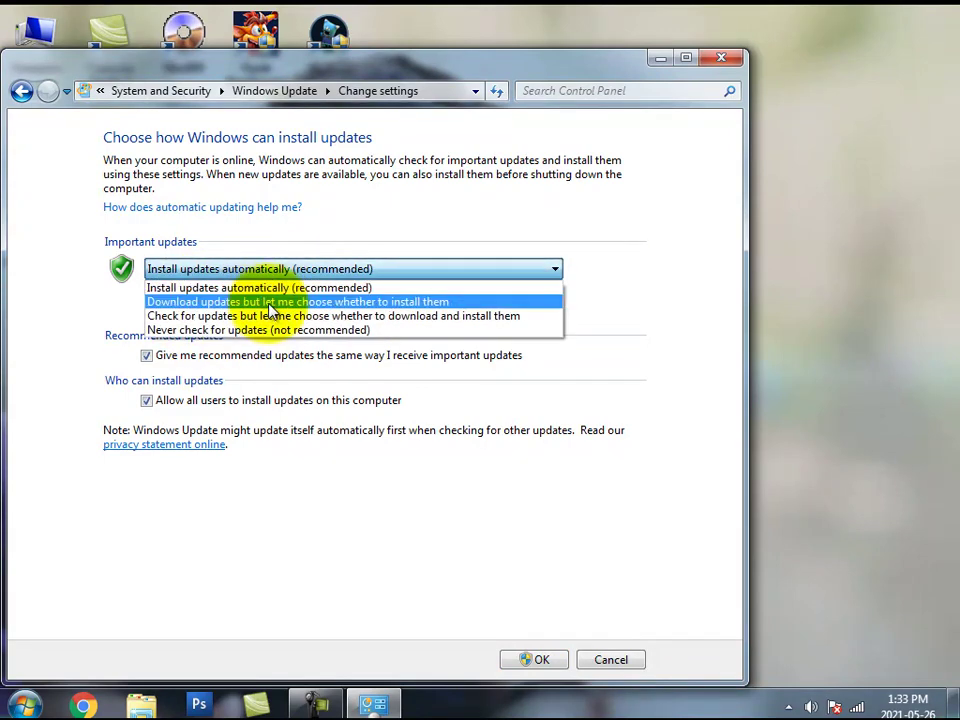
click(268, 302)
click(537, 660)
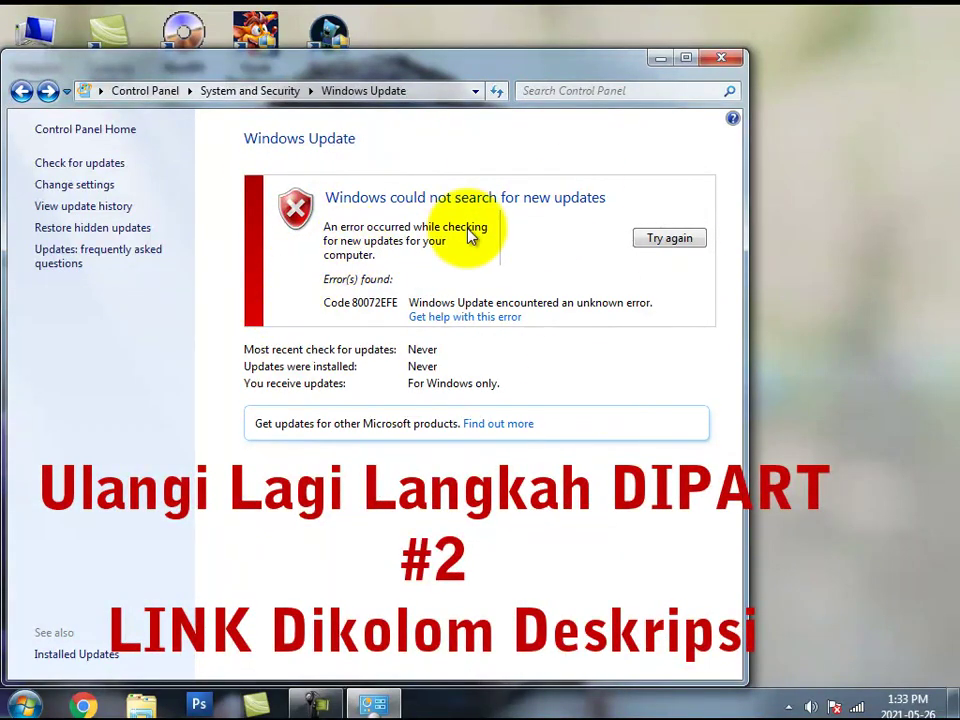
click(721, 61)
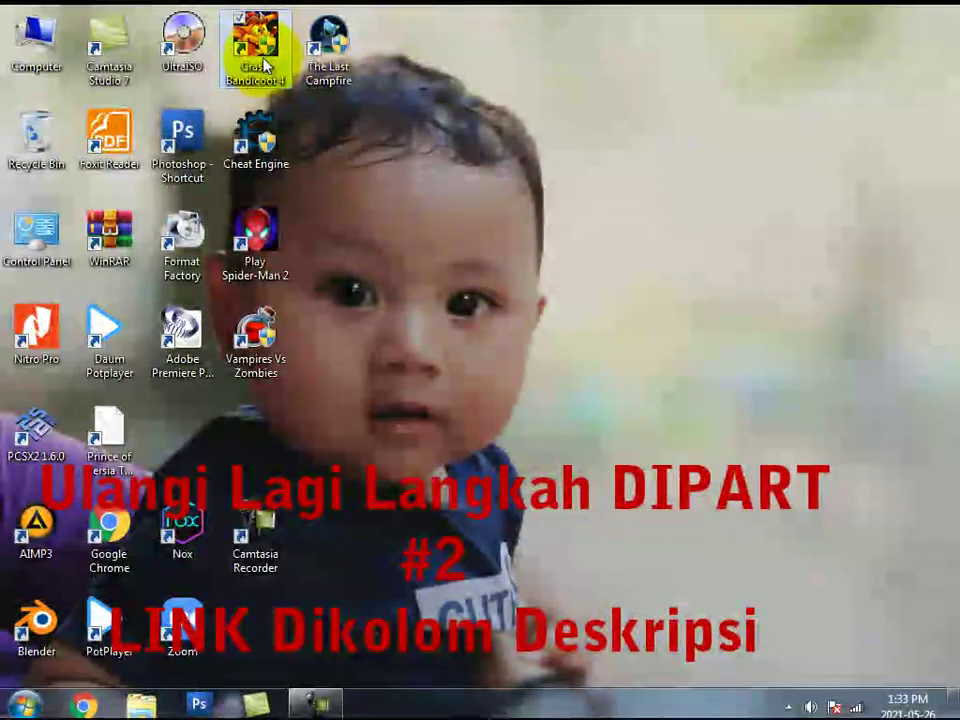
click(265, 64)
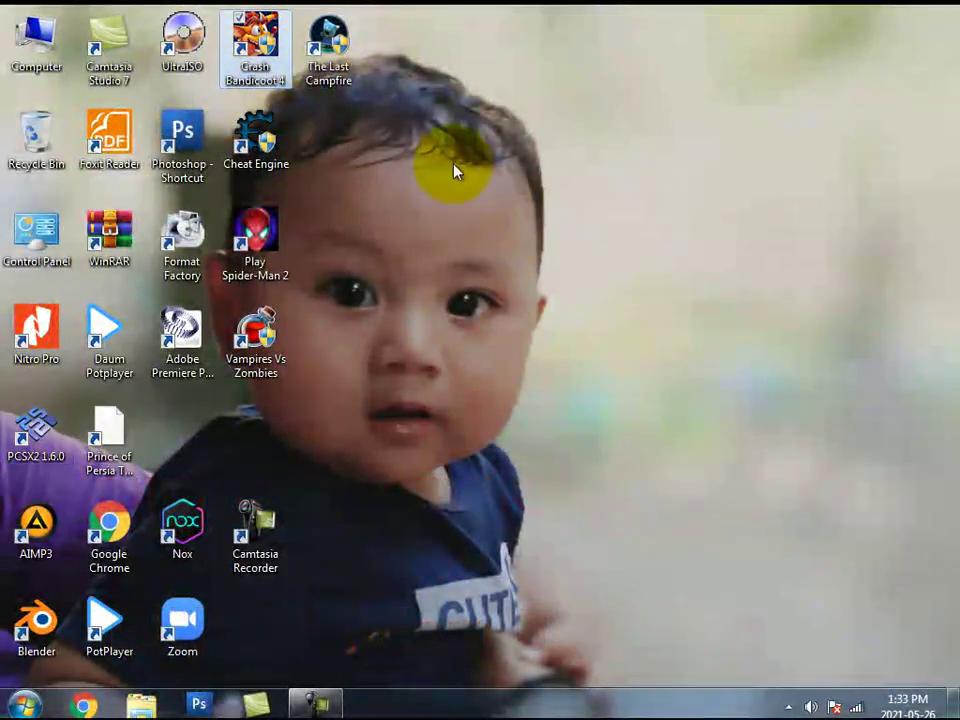
click(432, 226)
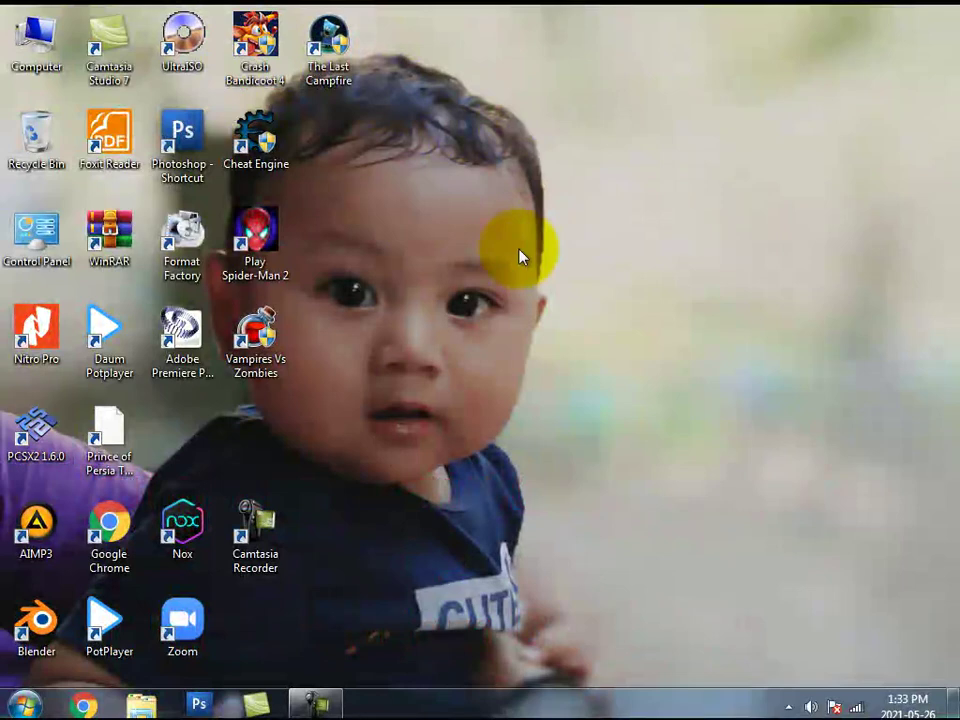